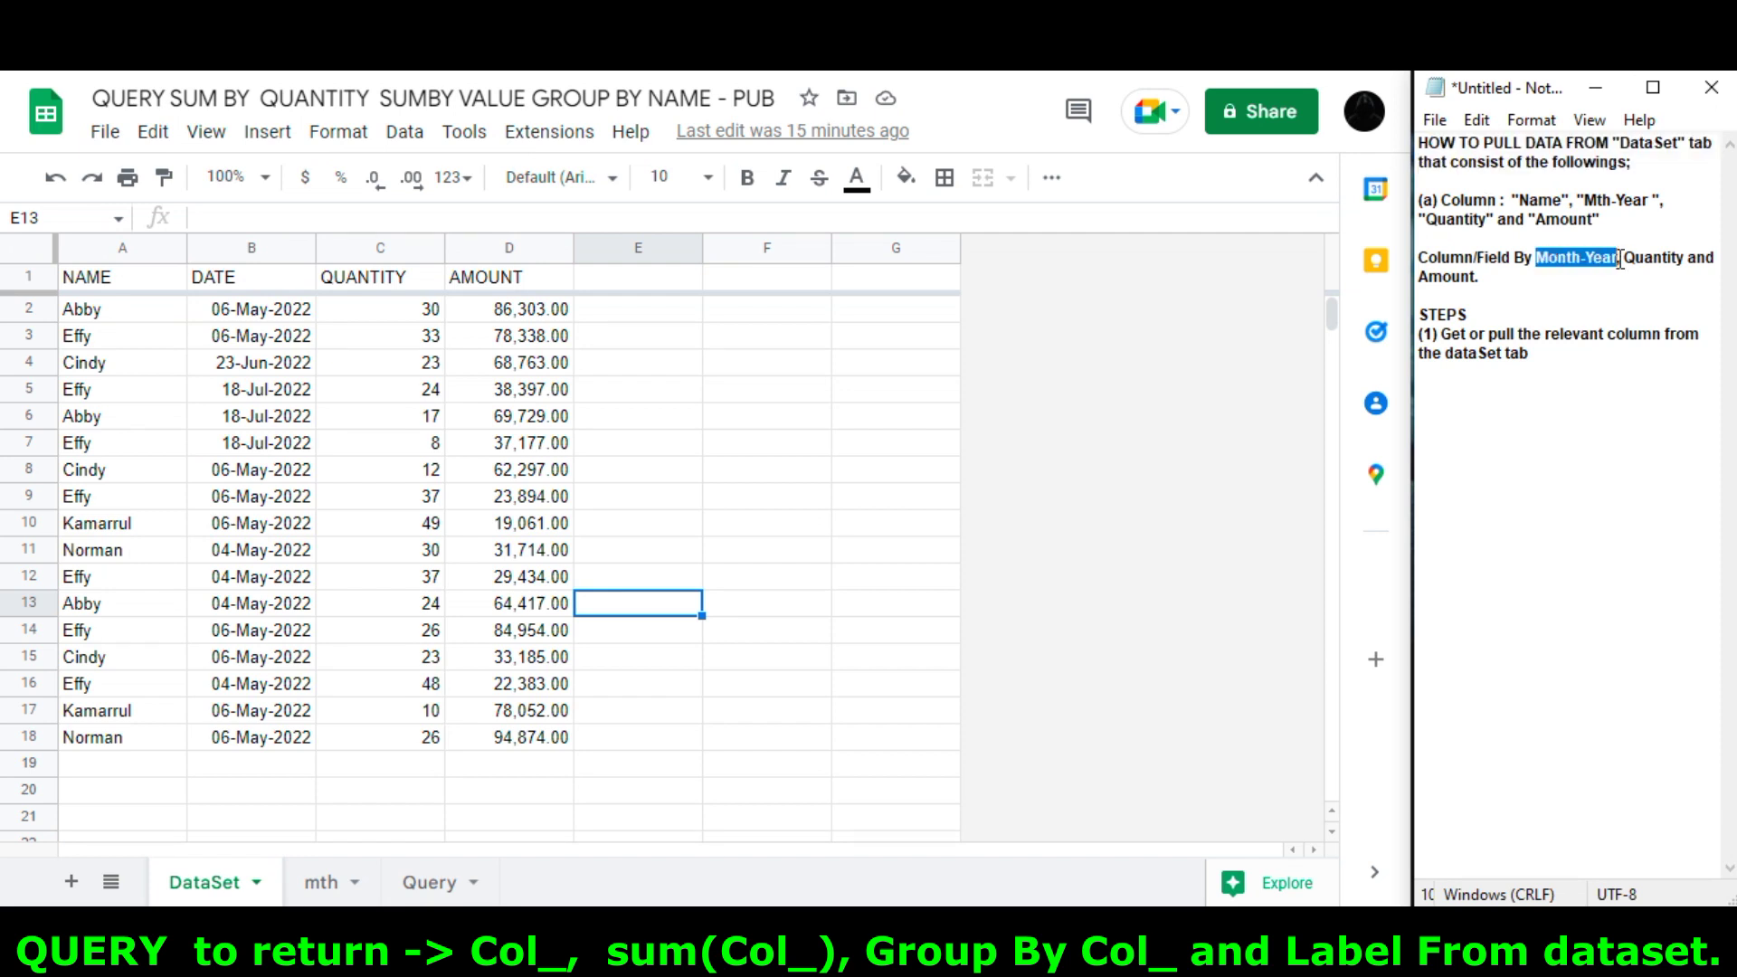
Edit the Column/Field line of the Notepad notes so Quantity and Amount are each prefixed with "SUM-"
click(1473, 263)
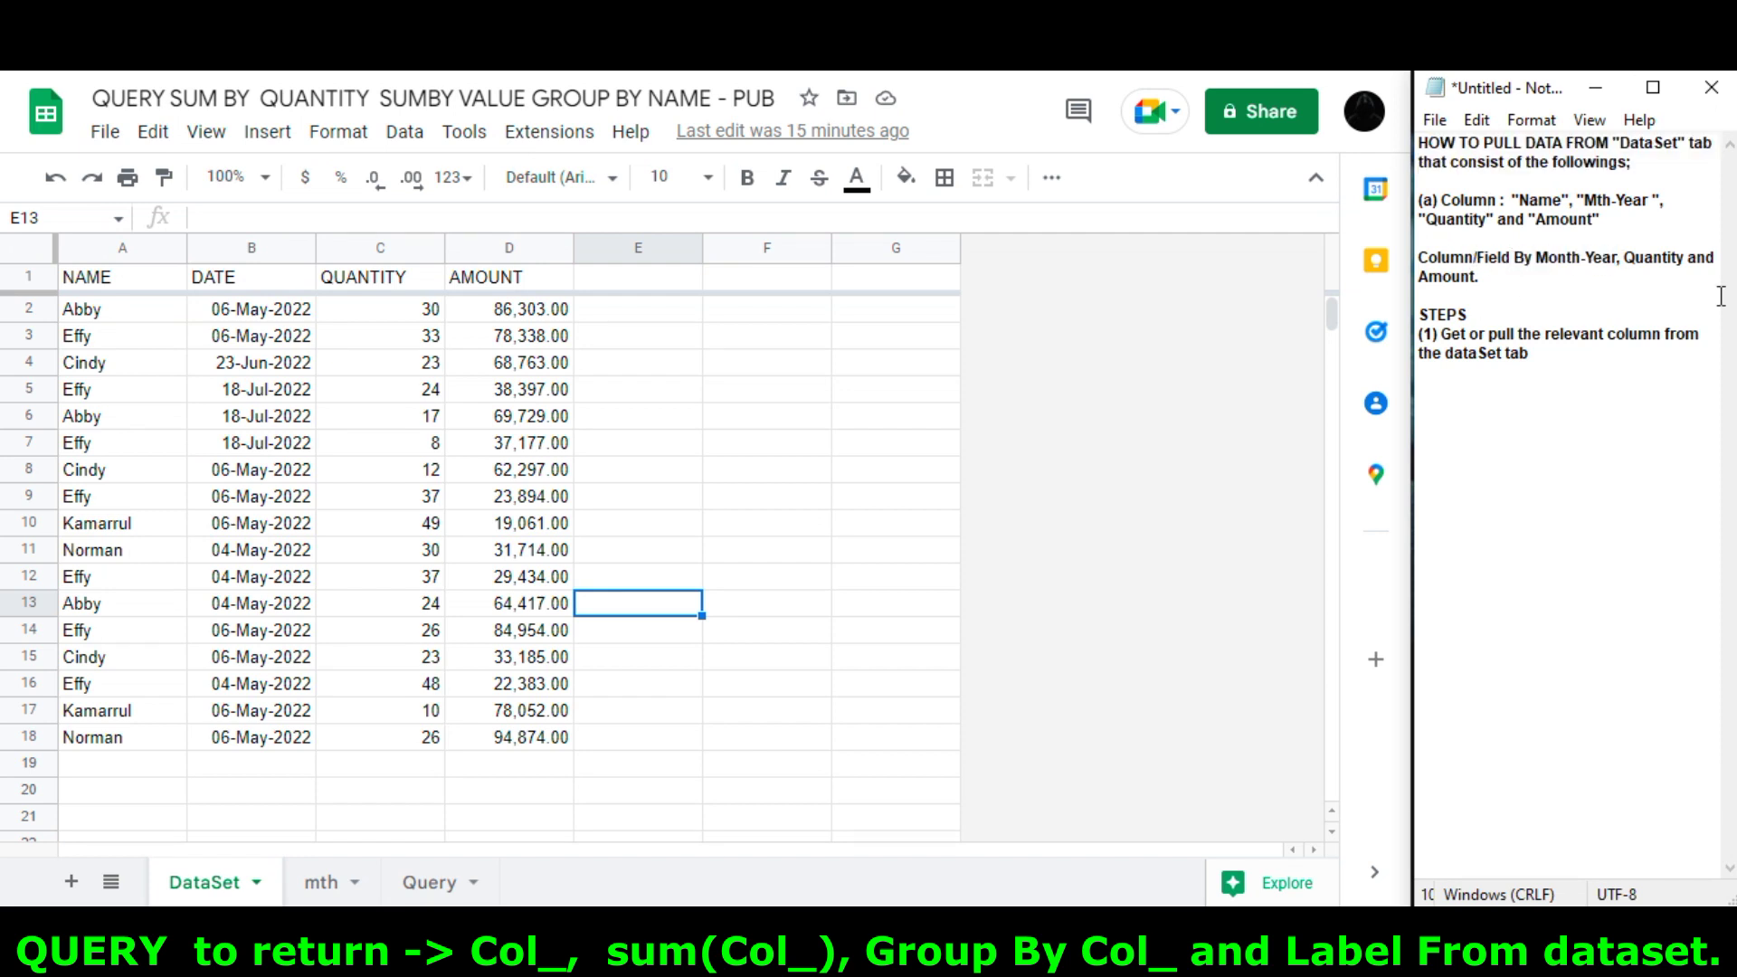
text(sUM ()
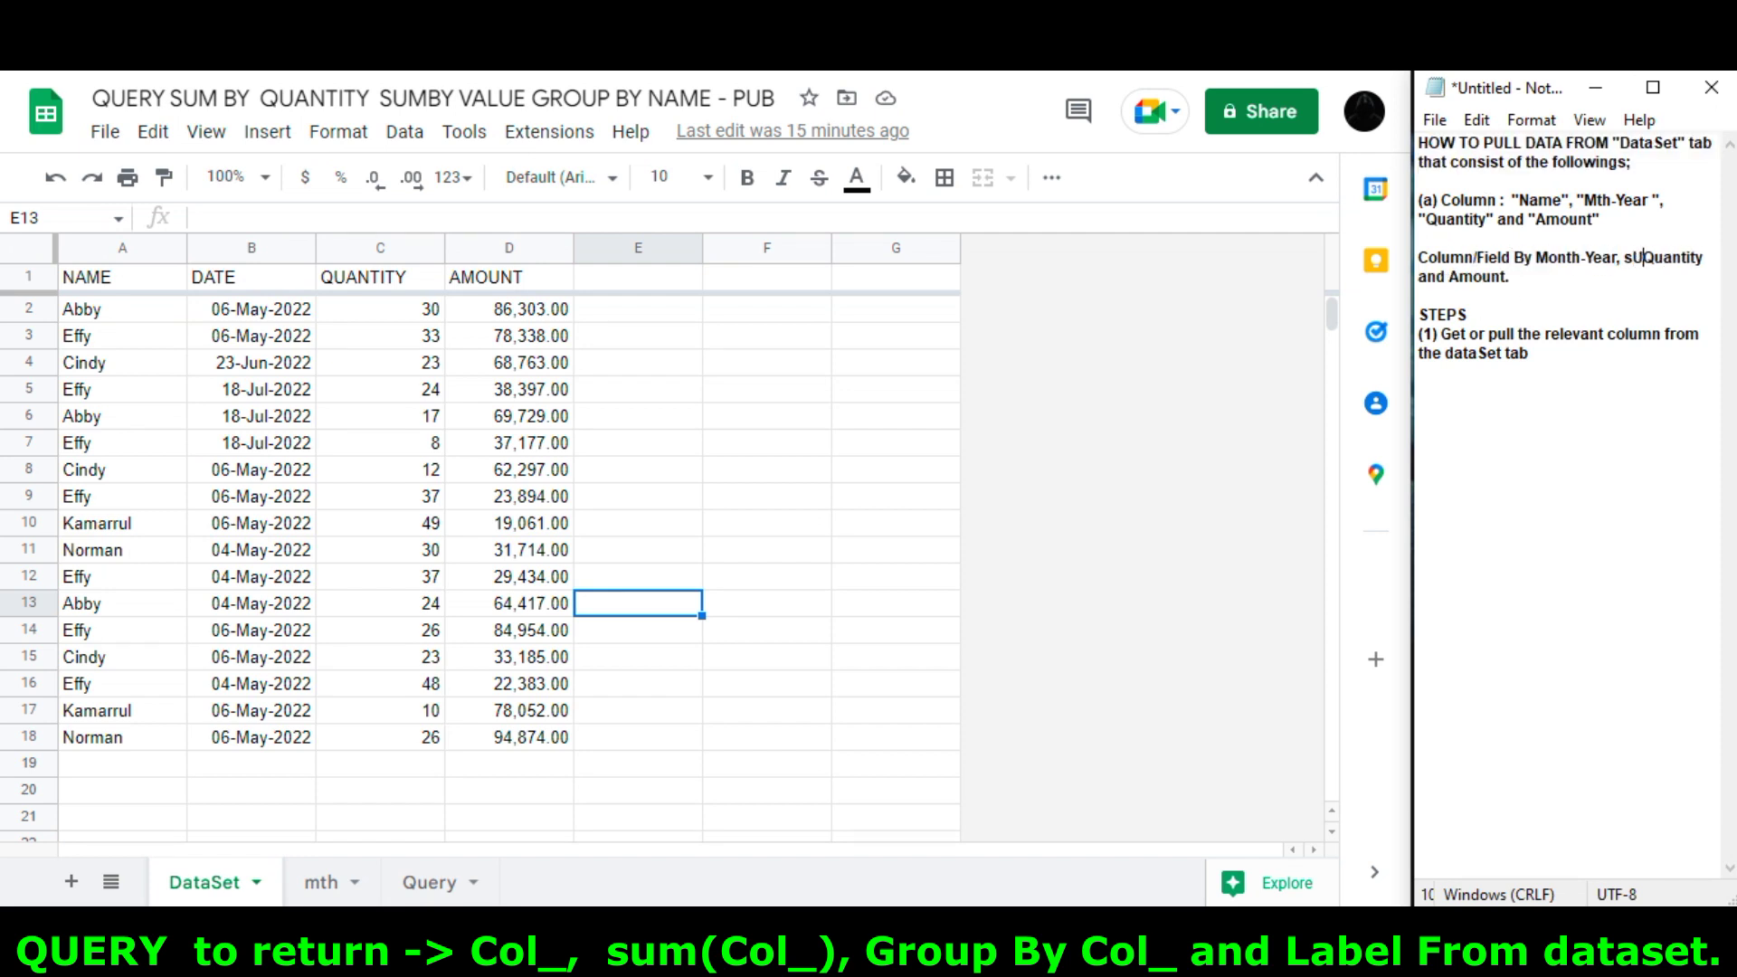
click(1478, 276)
text())
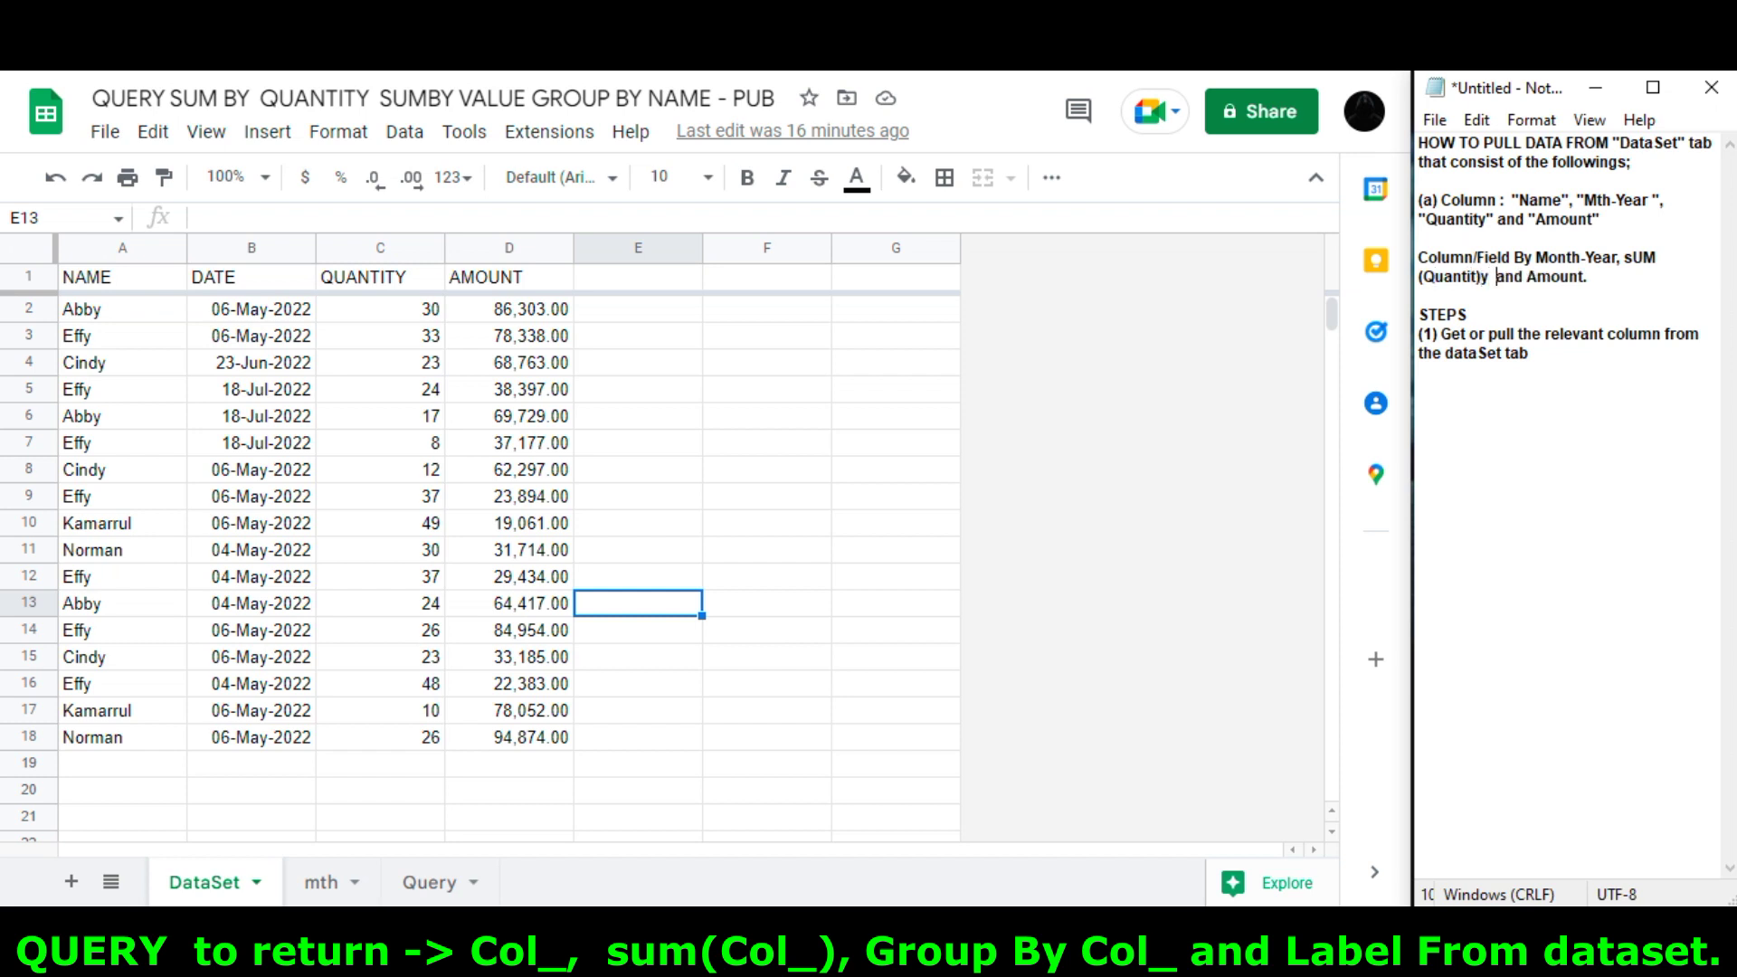
text(SUM()
key(End)
text())
text(S)
key(Right)
key(Right)
key(Delete)
text(-)
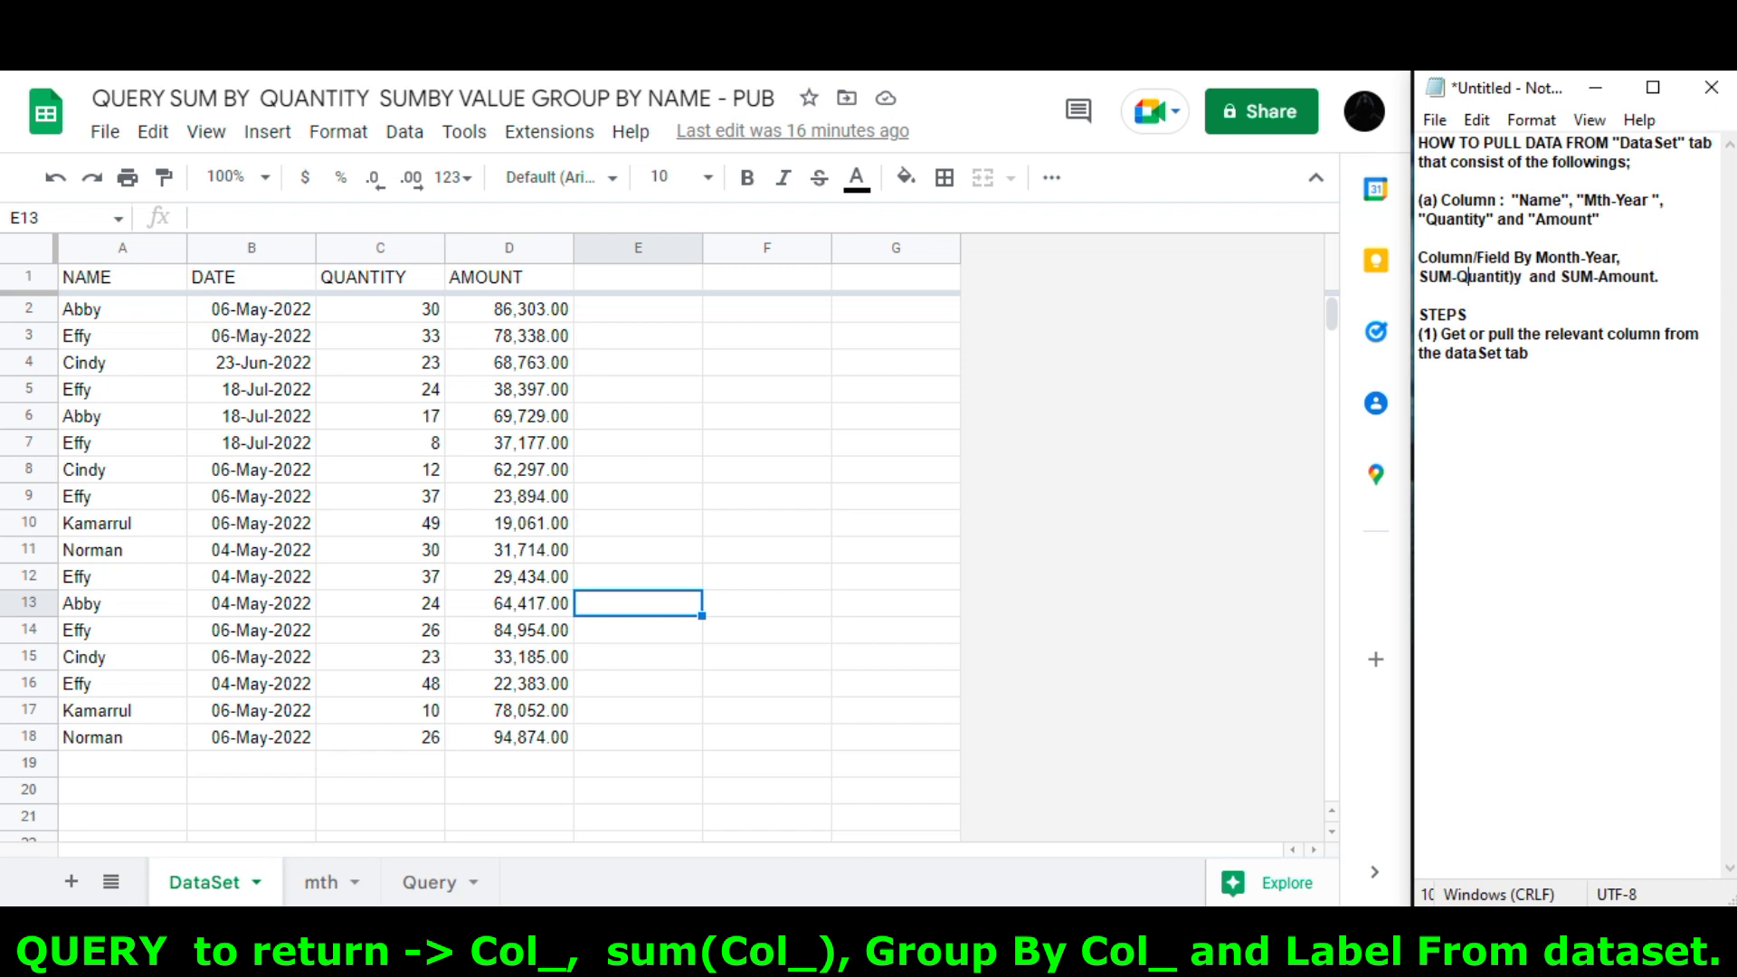
key(ctrl+shift+End)
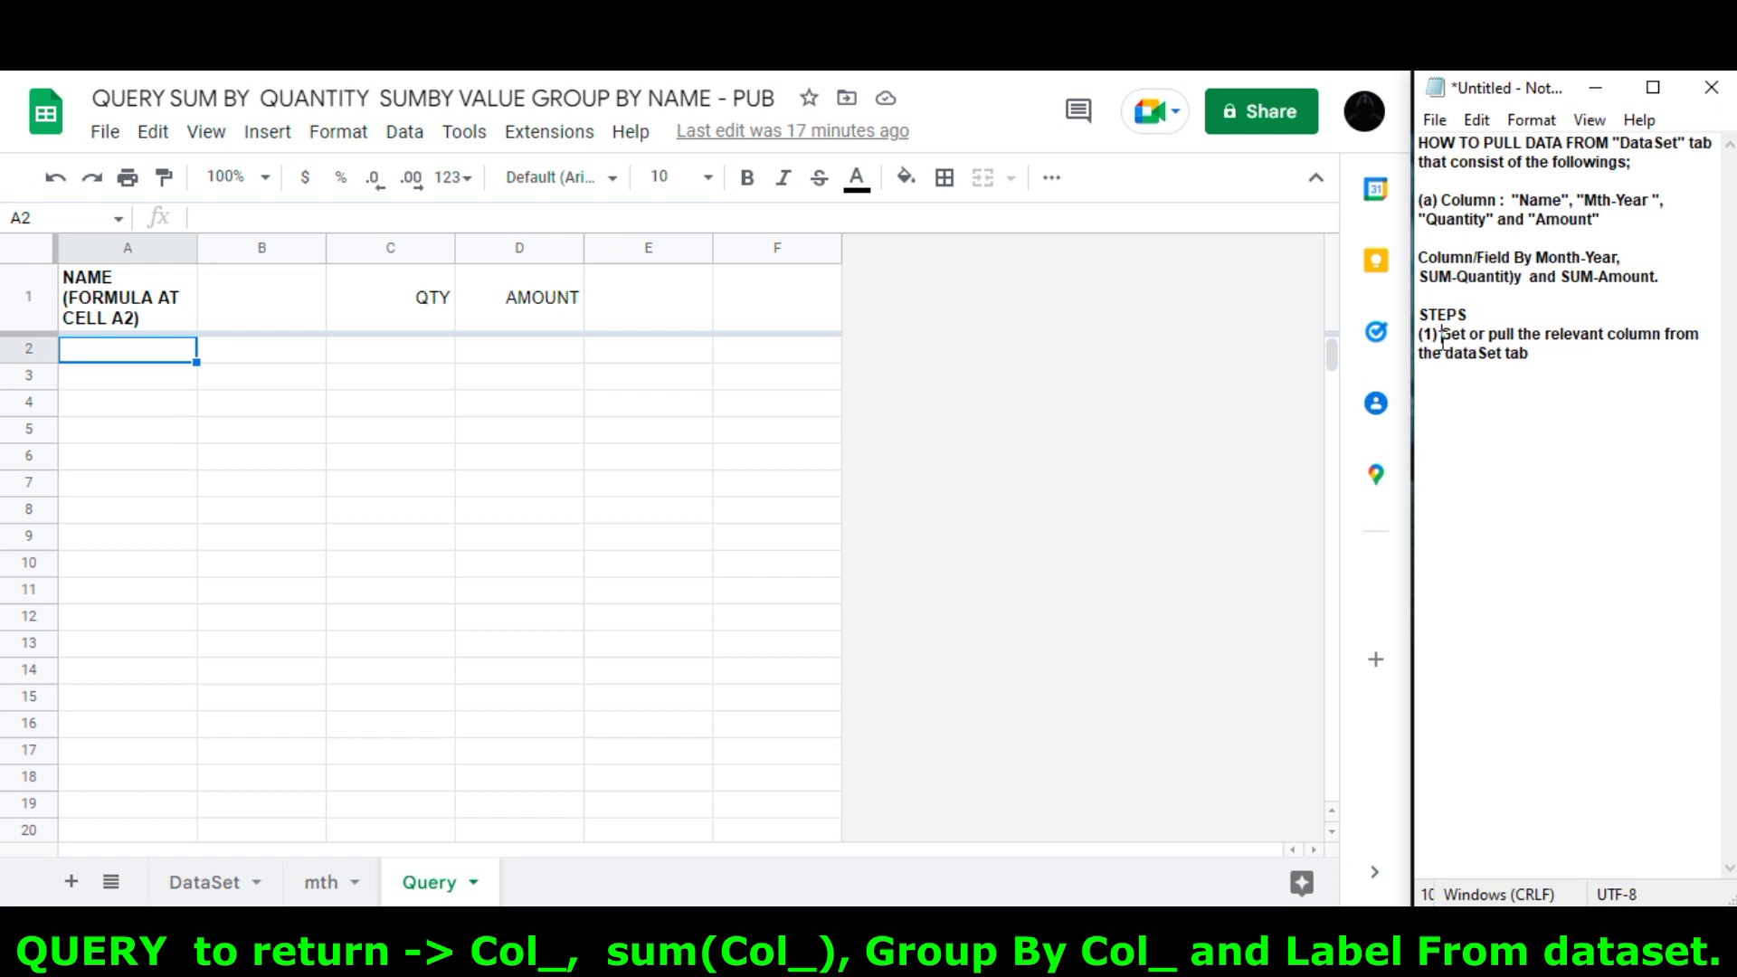
key(ctrl+shift+End)
click(1586, 372)
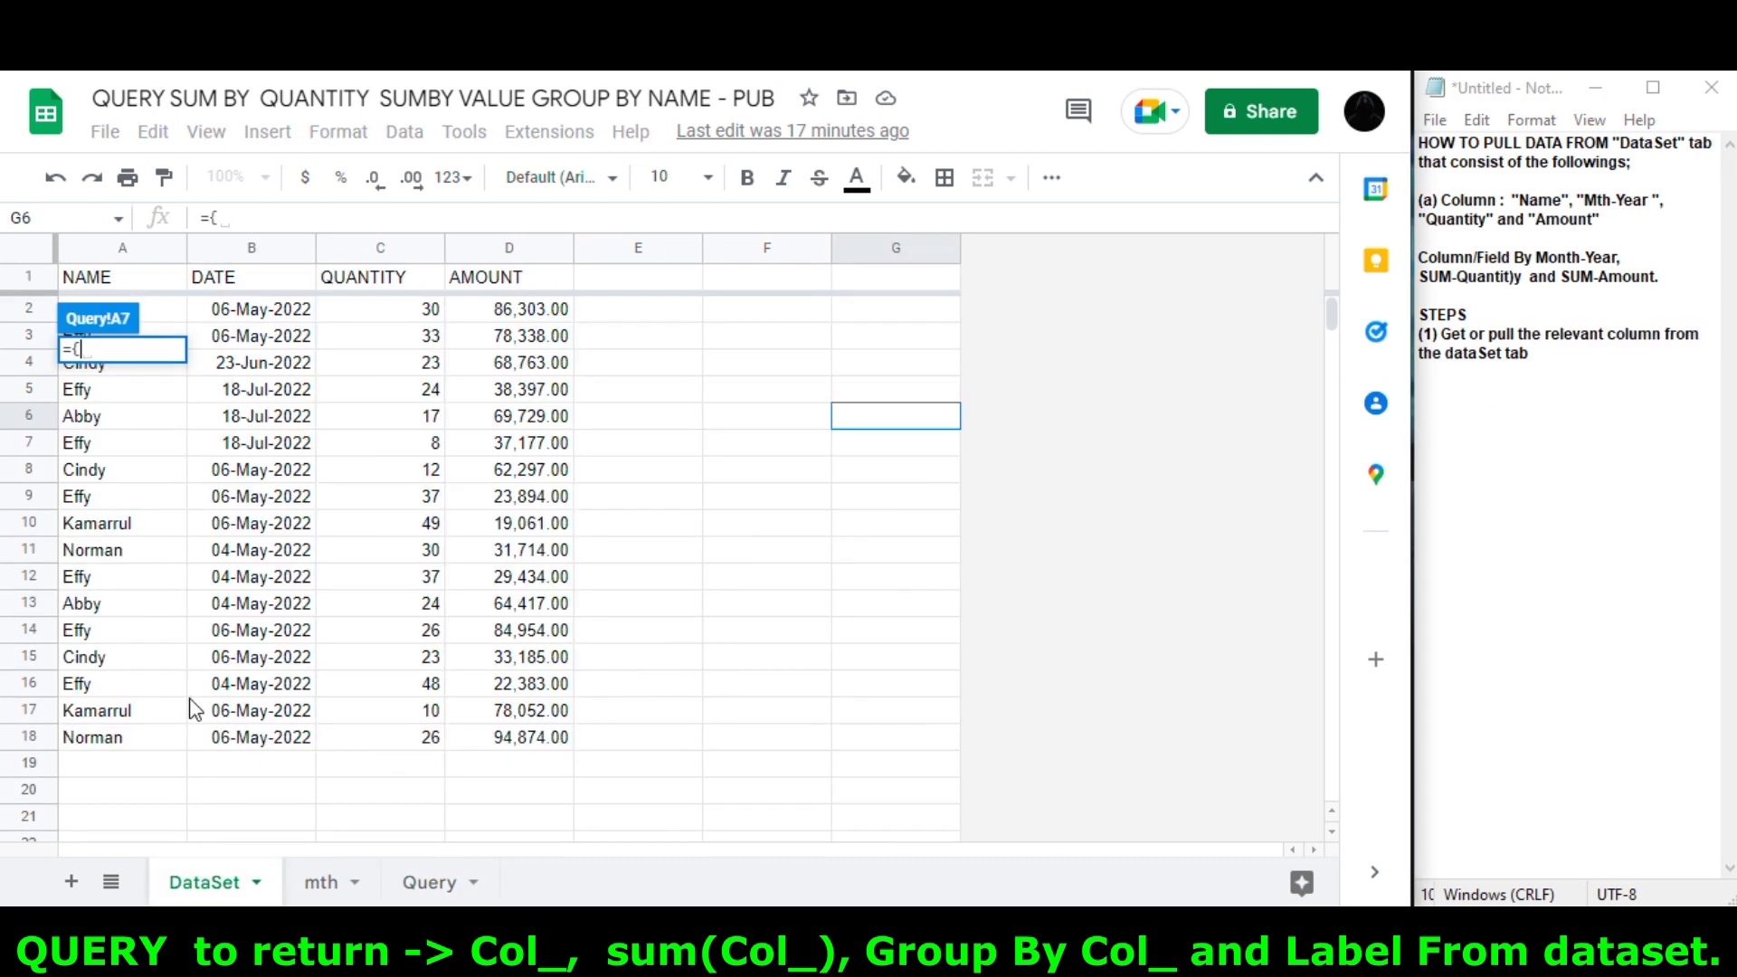
In Query cell A7, build an array from DataSet!A2:A18 and TEXT(DataSet!B2:B18,"MMM-yyyy")
drag(113, 742, 149, 314)
text(,)
drag(275, 310, 270, 736)
click(353, 218)
text(TEXXT()
key(End)
text(,""))
key(Left)
key(Left)
text(MMM-yyyy)
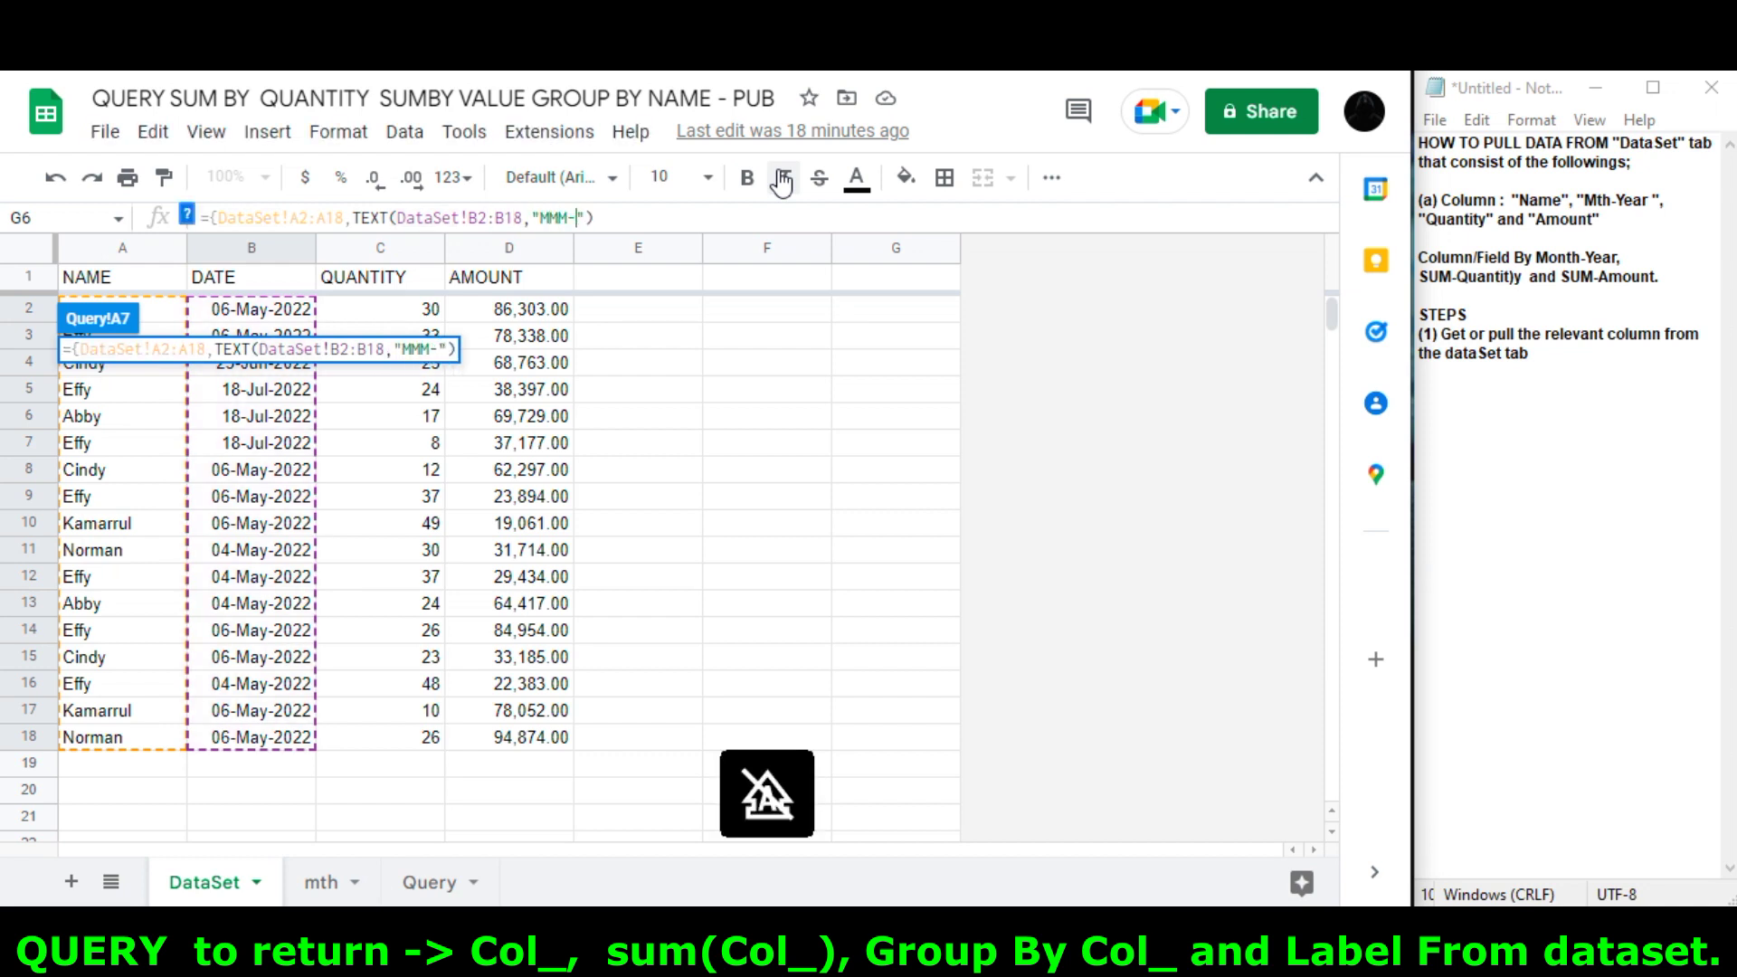
Add DataSet!C2:D18 as the last part of the array, close the brace and enter the formula
key(End)
text(,)
drag(422, 316, 509, 737)
text(})
key(Return)
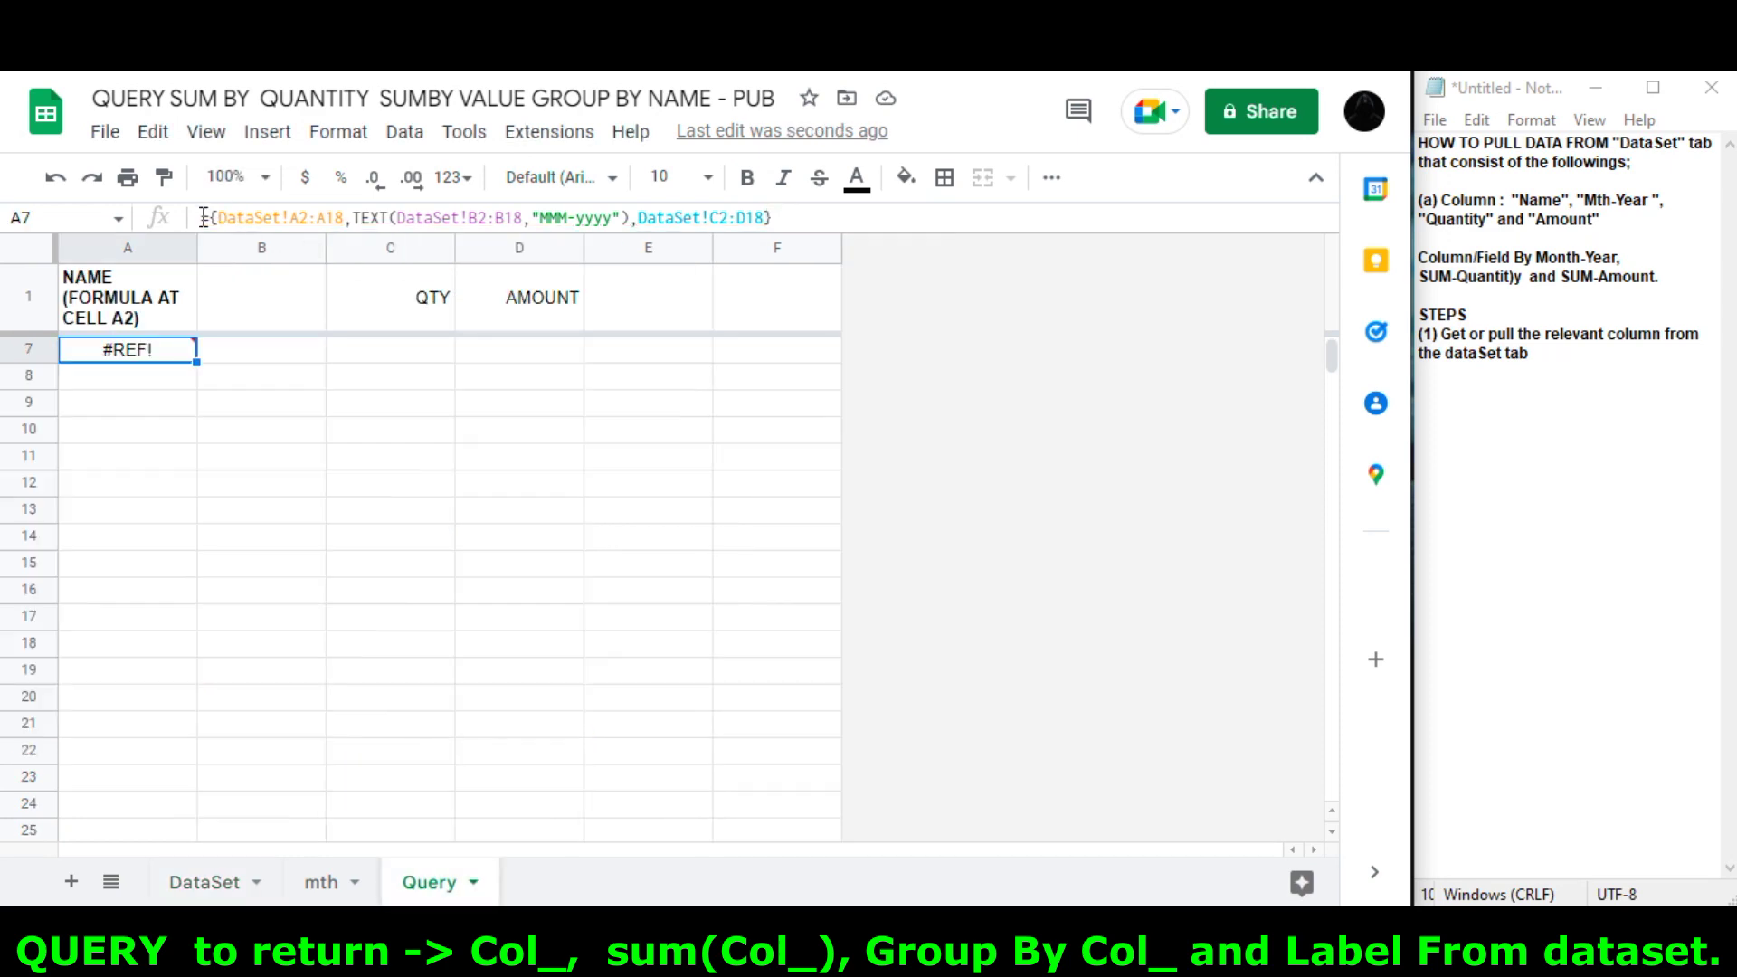
Wrap the array in Query cell A7 in ARRAYFORMULA
click(207, 218)
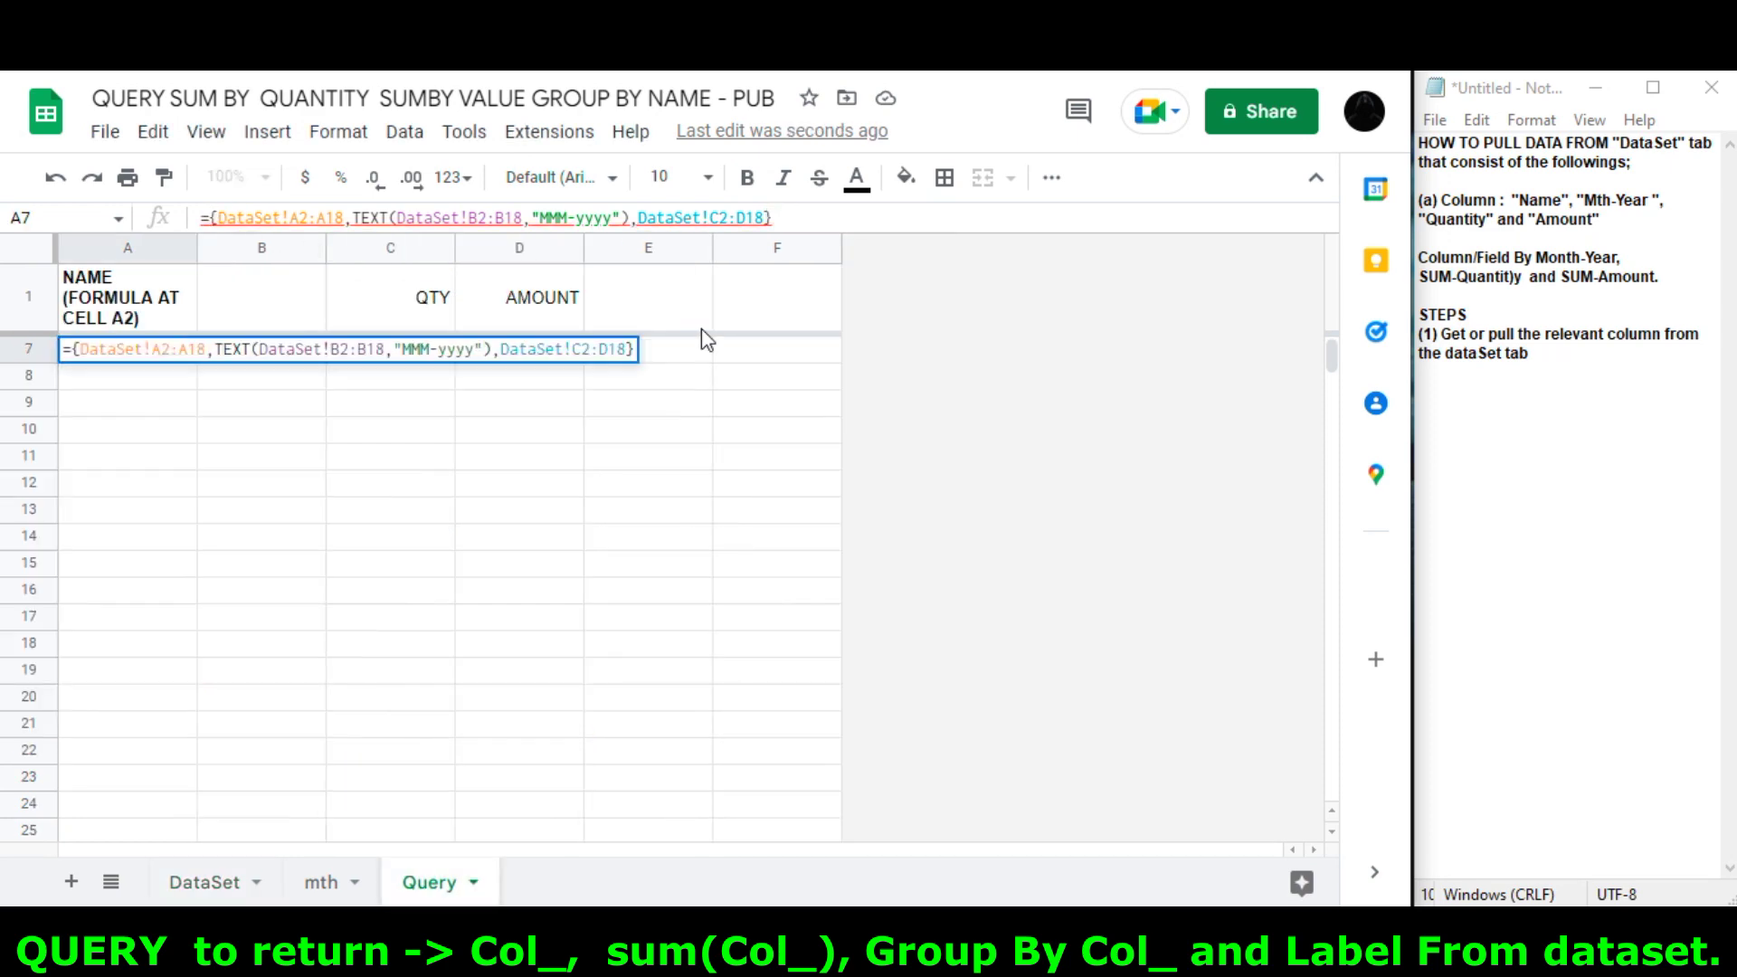
text(arrayformula()
key(End)
text())
key(Return)
key(Up)
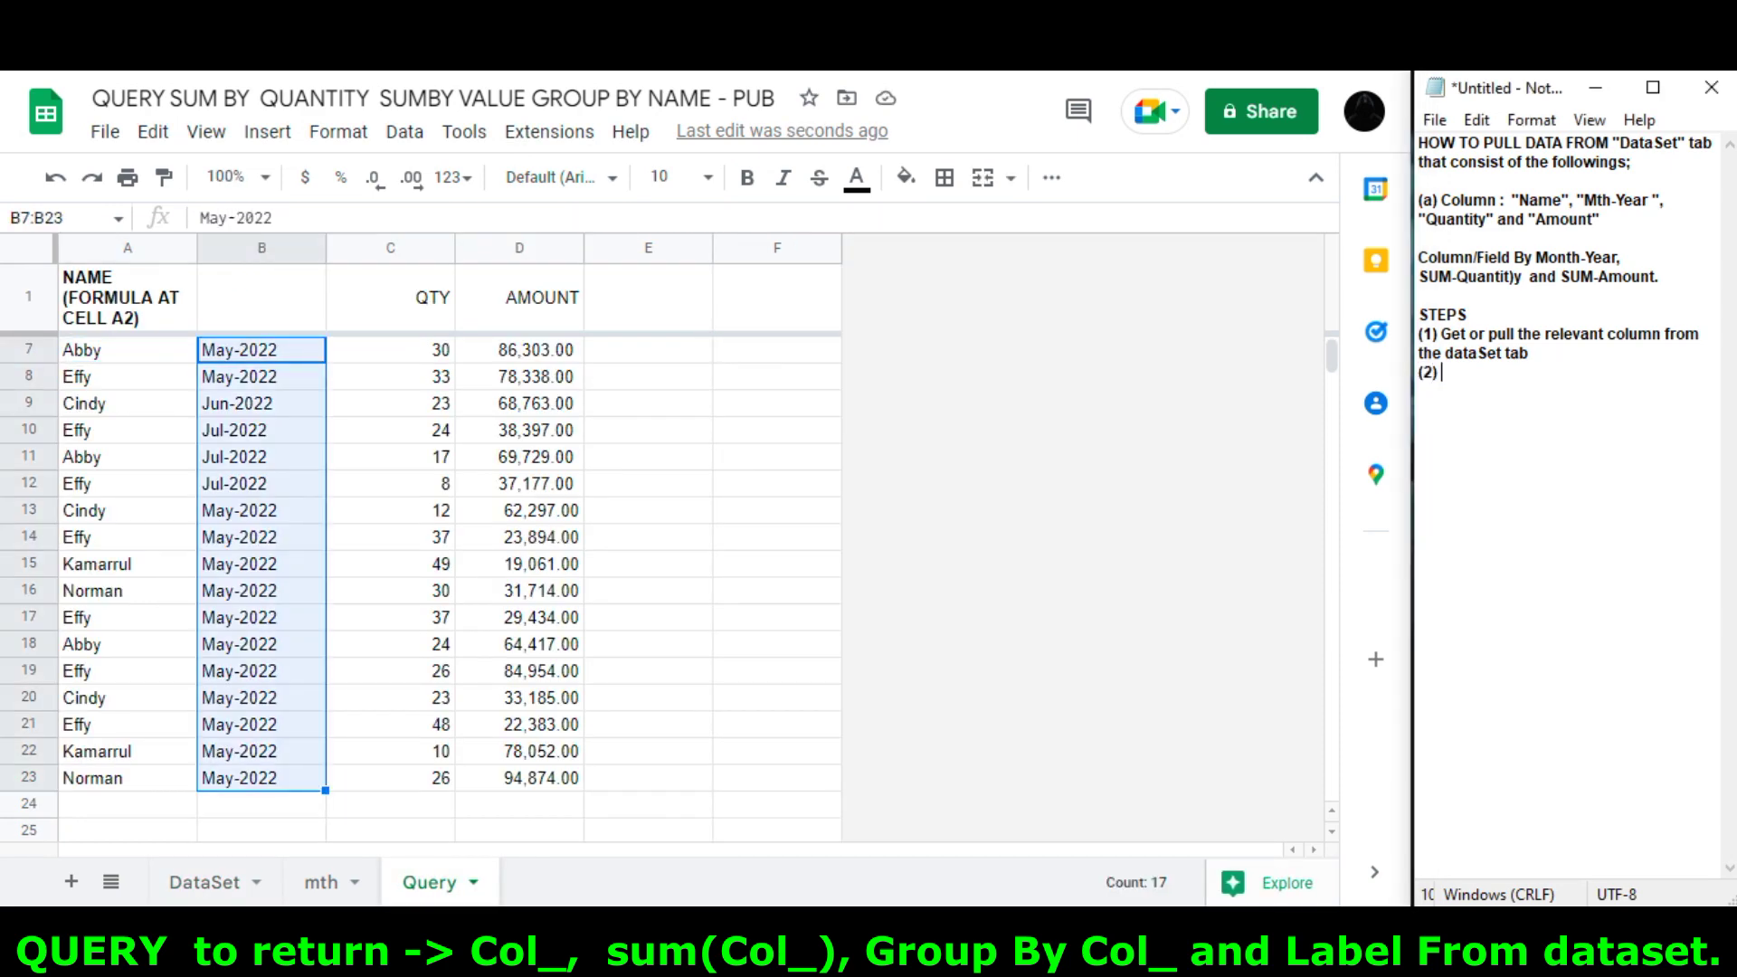
Add step (2) to the Notepad notes: Get Unique for Month-Year at sheet "mth"
text(Get Unique for Month-Year at sheet "mth)
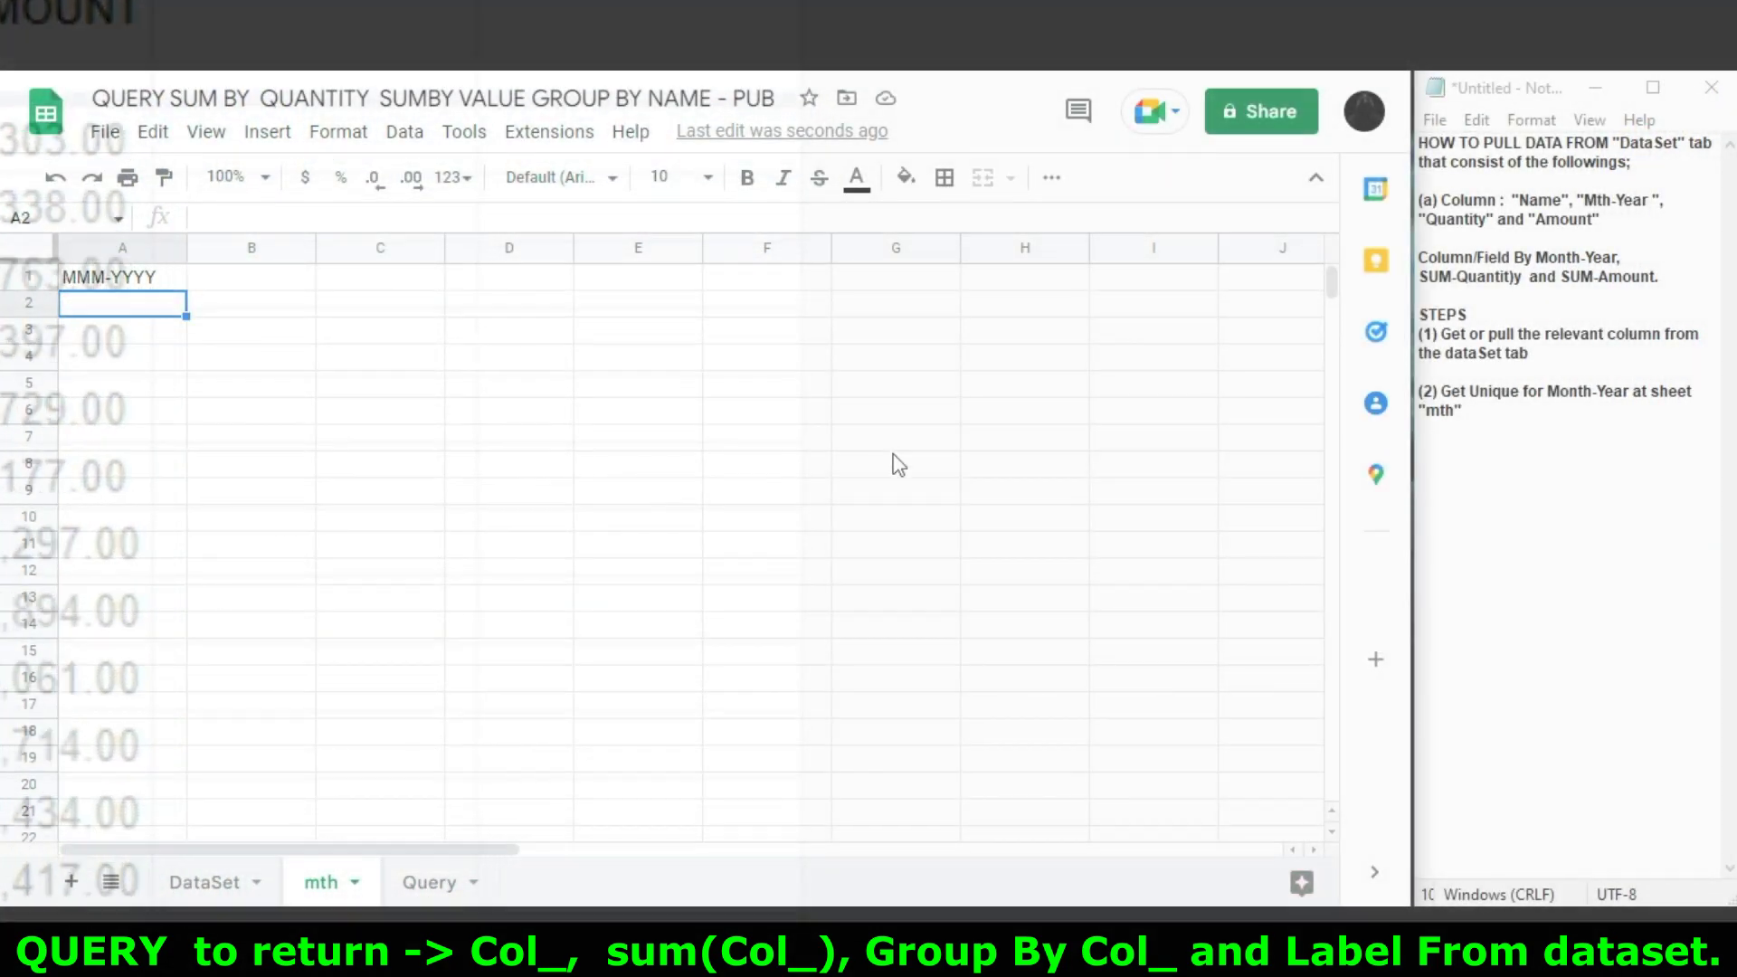
In mth cell A2, enter a TEXT formula that converts {DataSet!B2:B18} to the "MMM-yyyy" format
click(205, 882)
drag(254, 308, 236, 742)
click(385, 217)
text(})
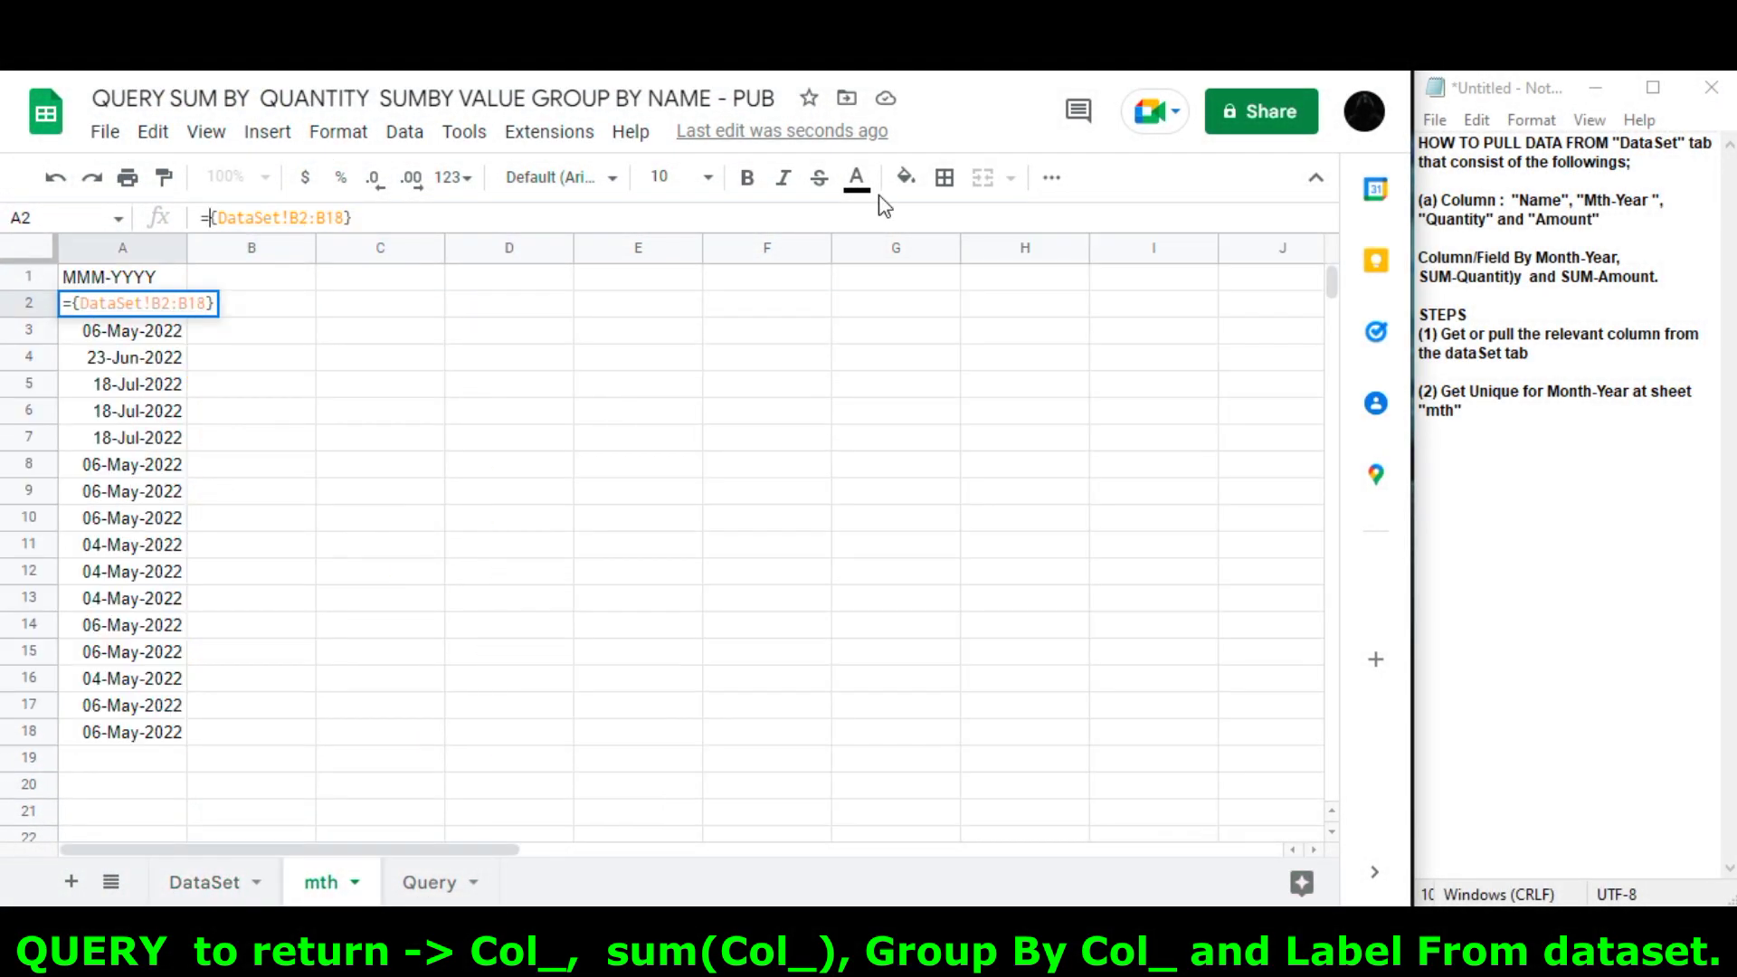
text(text()
text(,"MMM-yyyy)
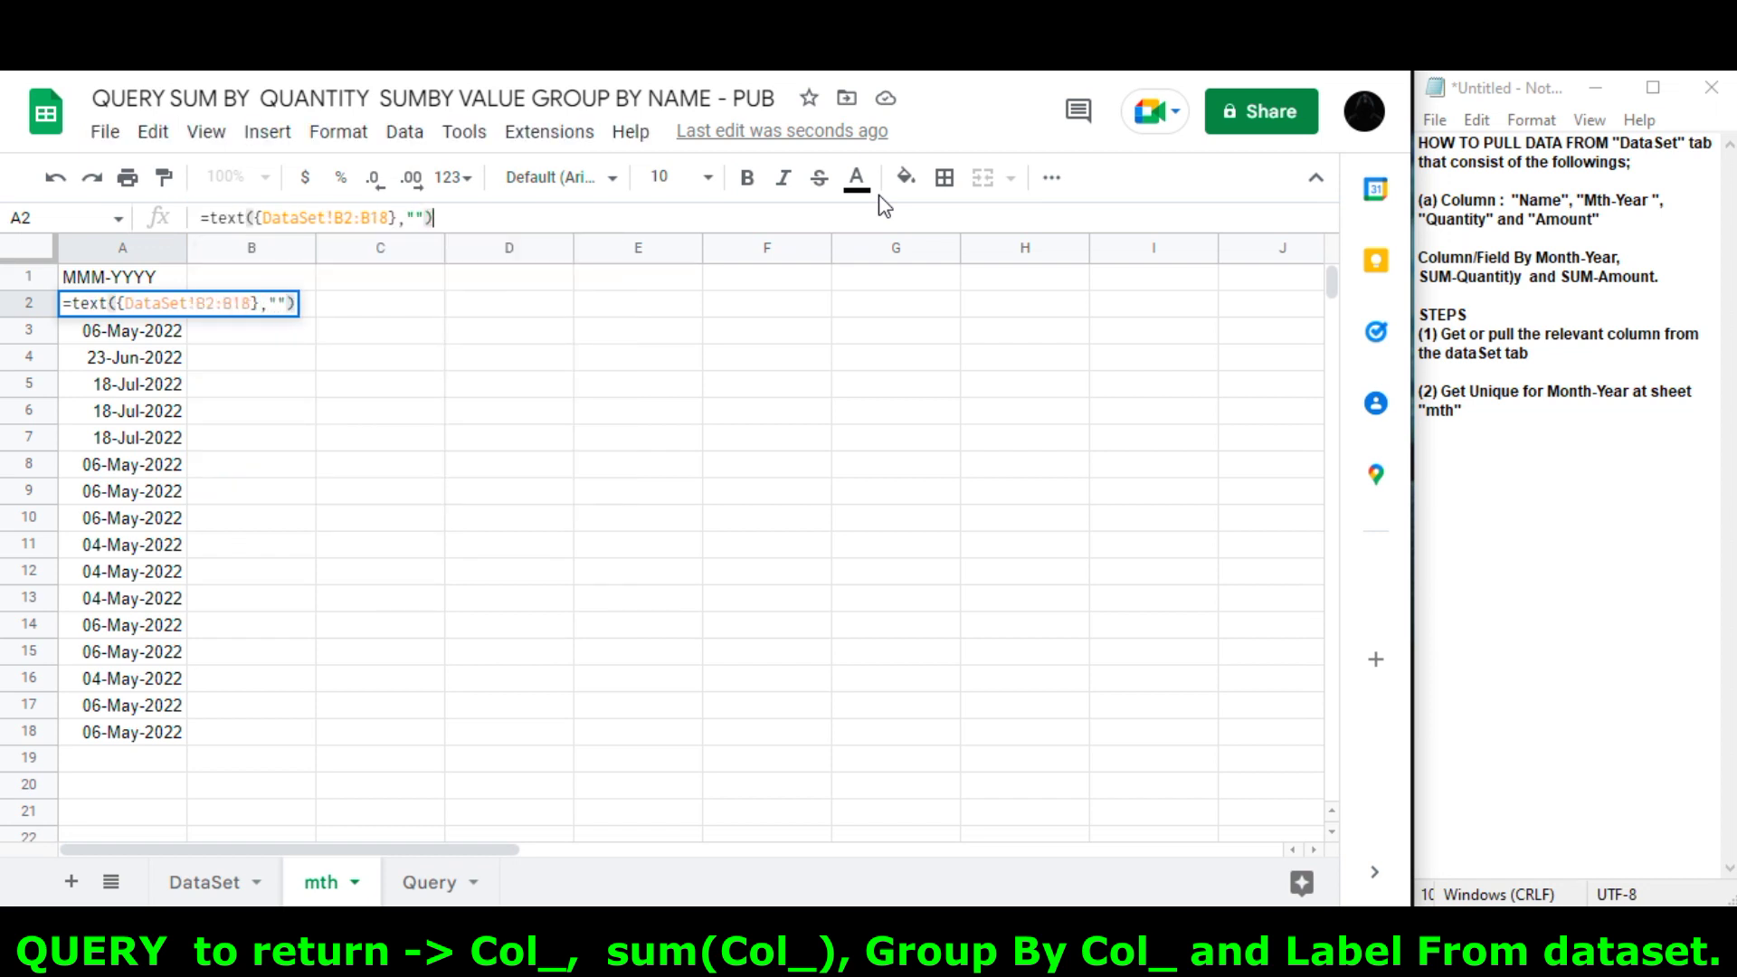
key(Return)
key(Up)
Wrap the TEXT formula in mth cell A2 in ARRAYFORMULA
click(211, 218)
text(arrayformula()
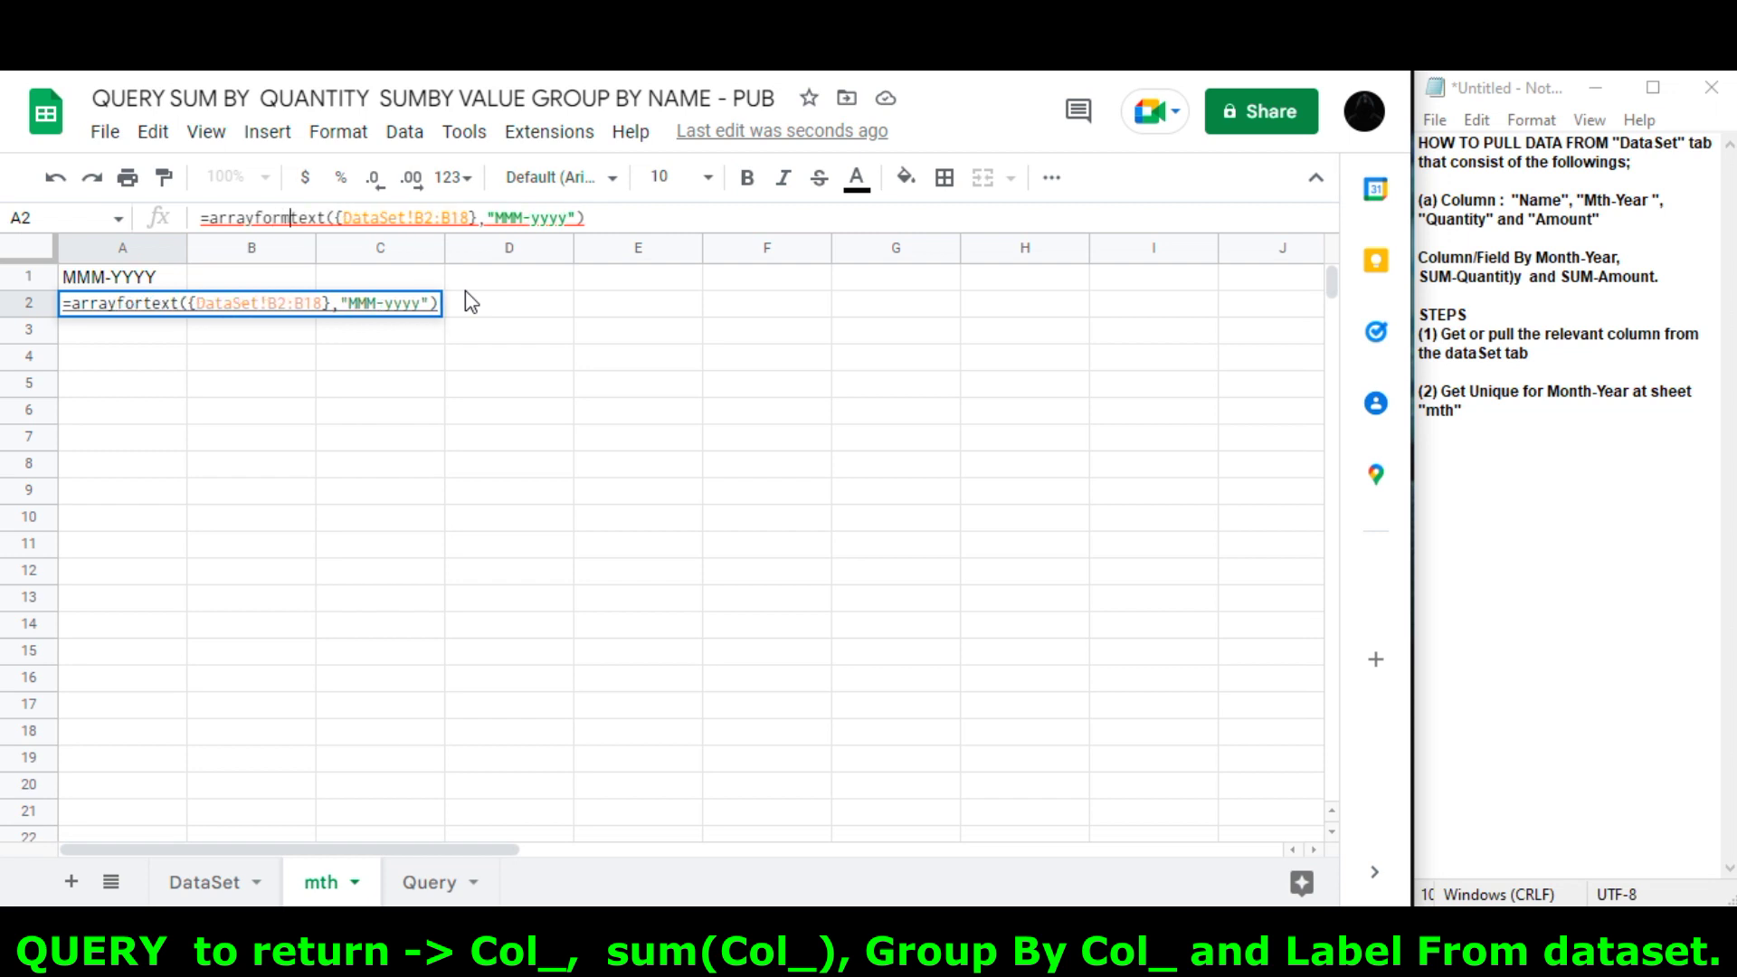
key(End)
text())
key(Return)
key(Up)
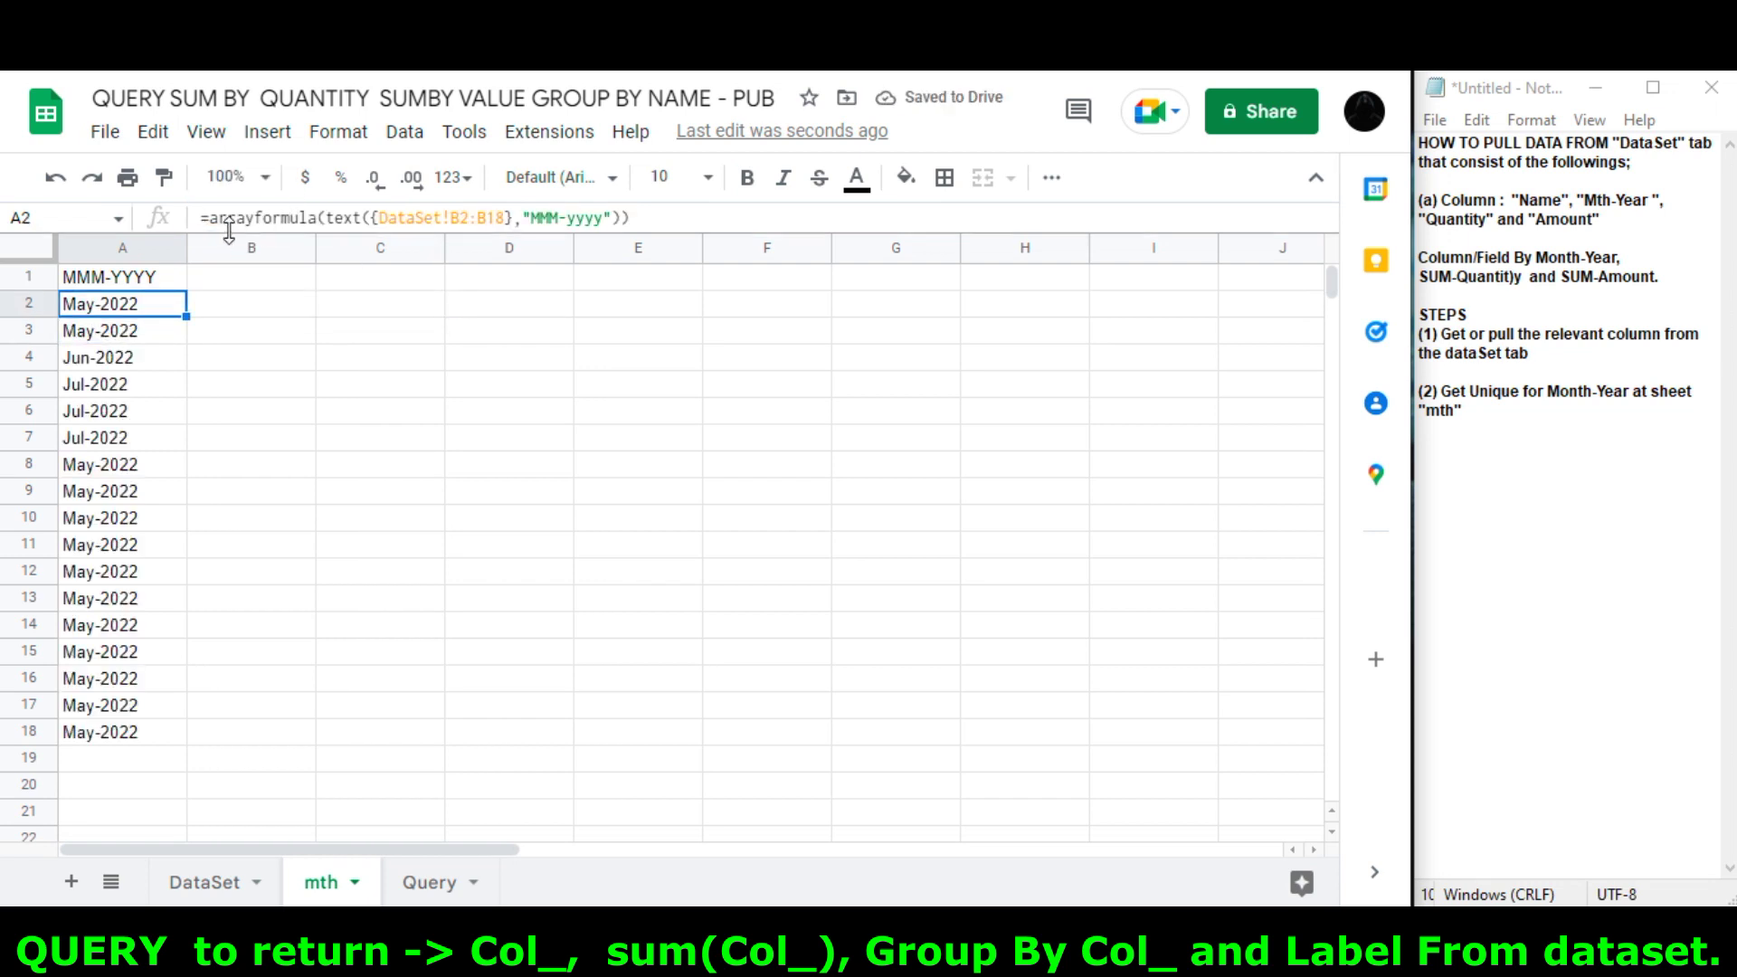
Wrap the month-year formula in mth cell A2 in UNIQUE
key(Return)
key(Home)
key(Right)
text(unique()
key(End)
text())
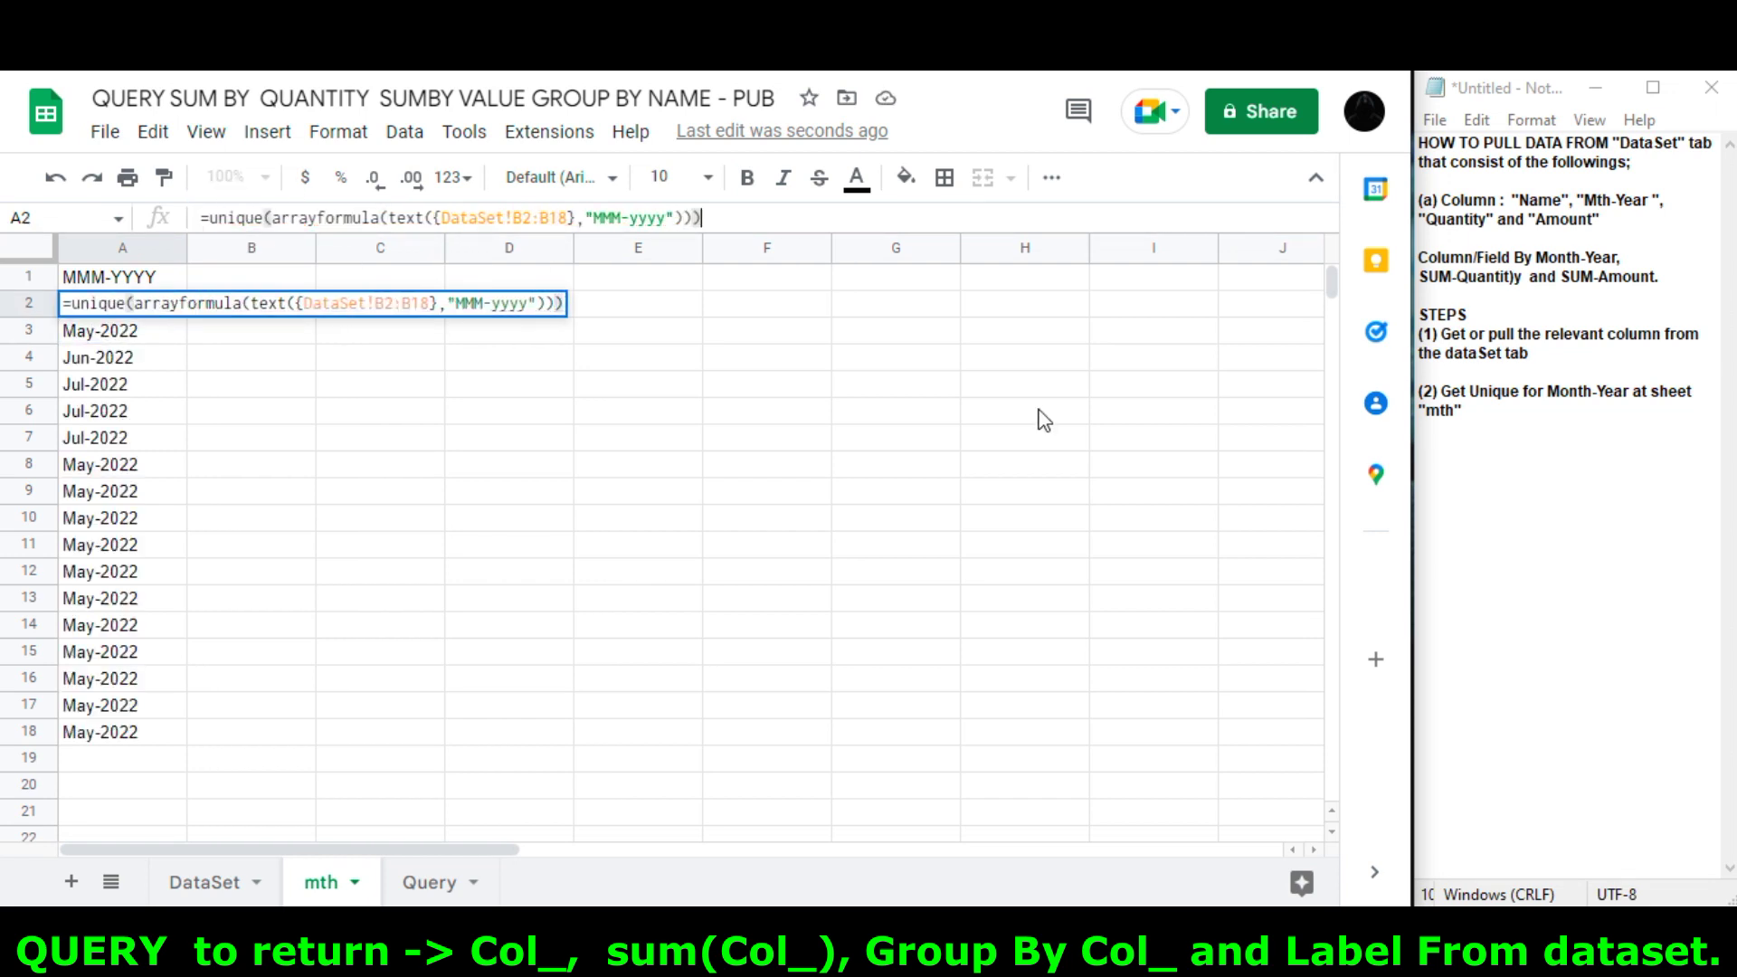
key(Return)
key(Up)
Add step (3) to the Notepad notes: Use the output of (2) above as criteria in query
key(alt+Tab)
text(()
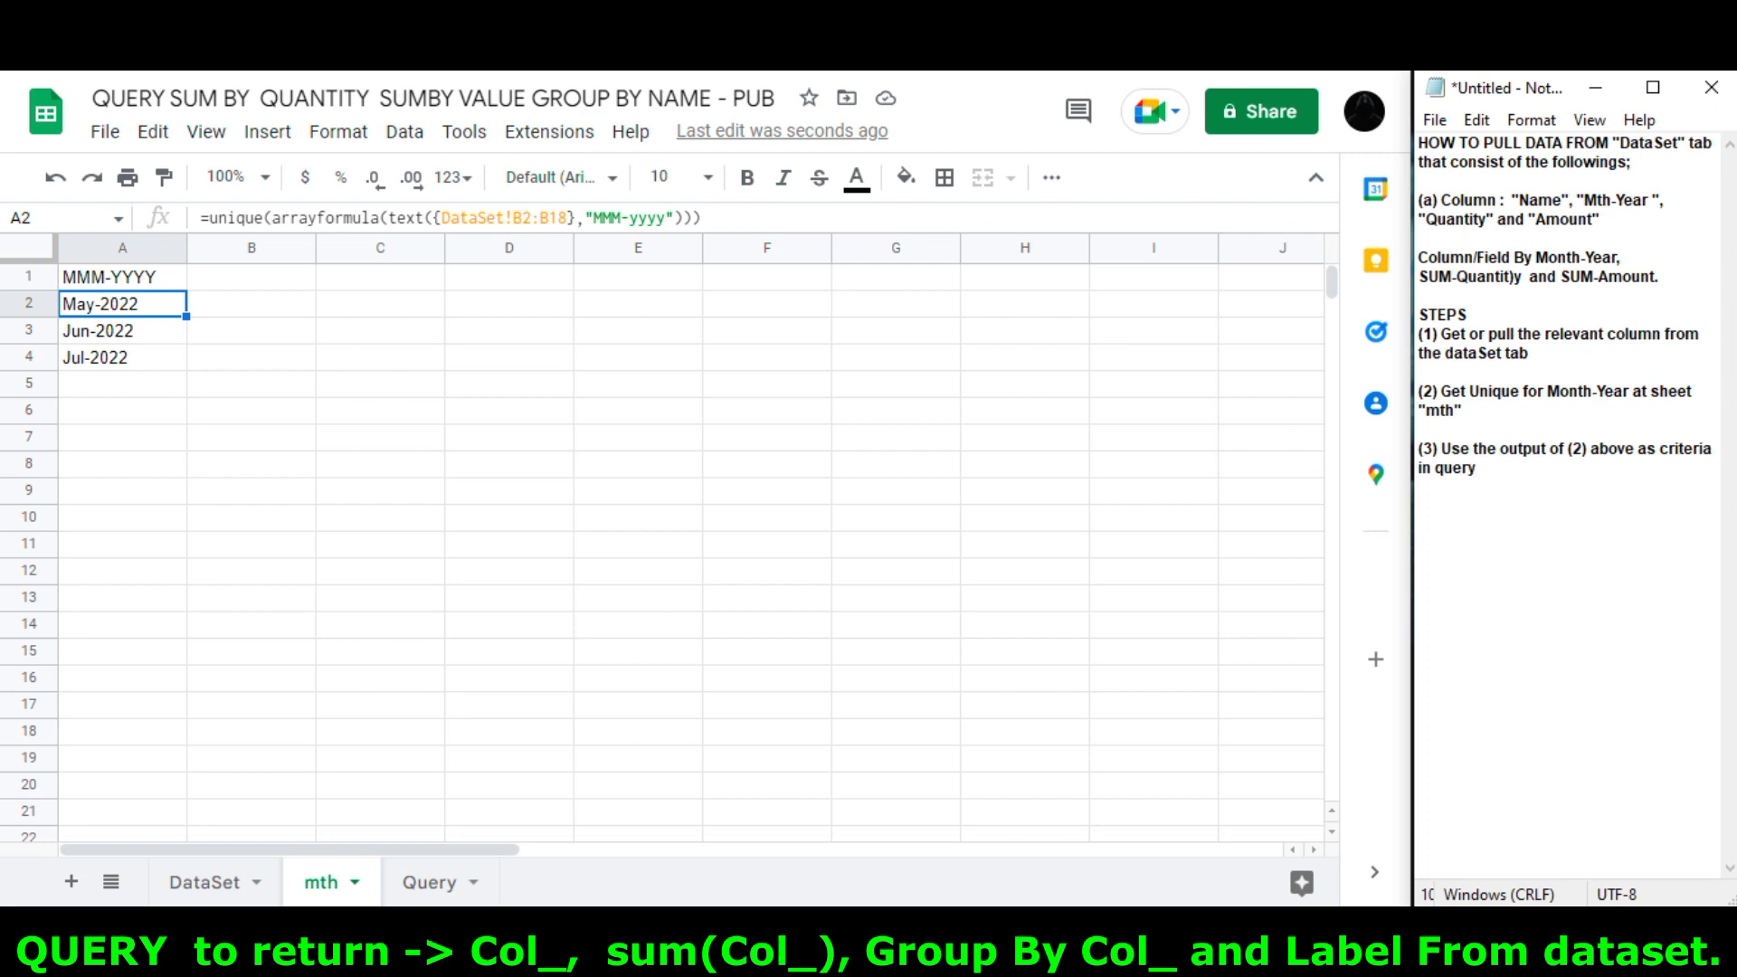
Add data validation to Query cell B1 with a dropdown list from the range mth!A2:A18
click(429, 882)
click(404, 132)
click(529, 609)
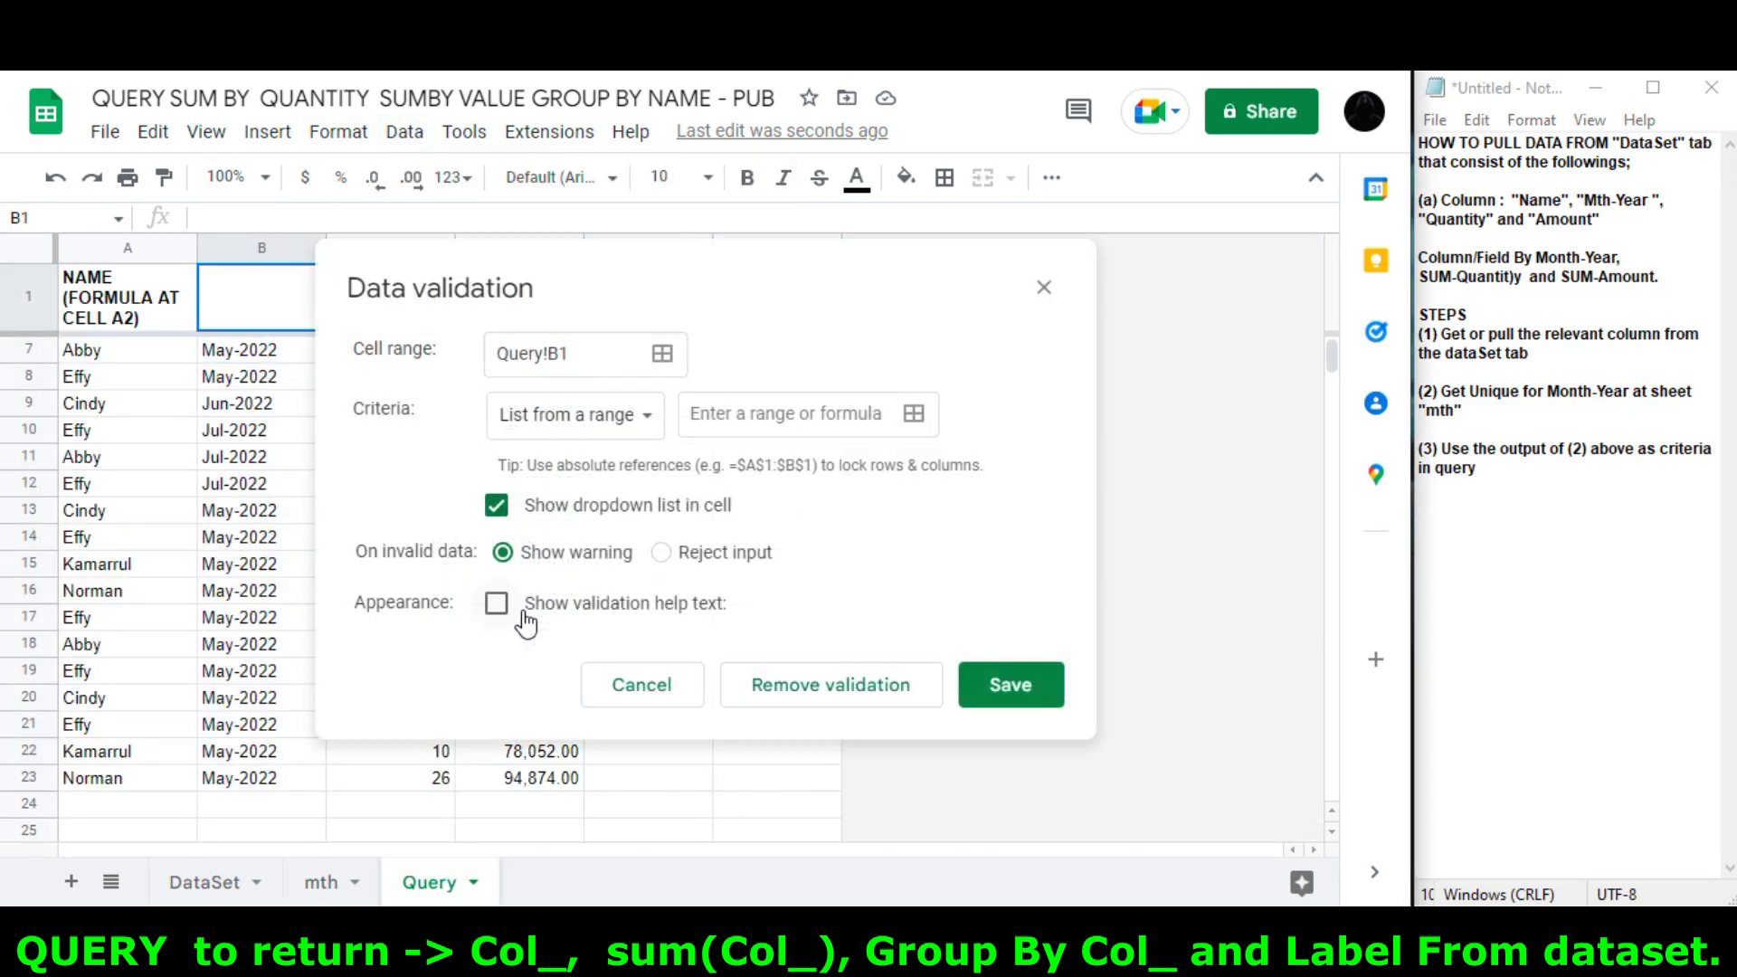
click(914, 414)
click(322, 882)
drag(100, 304, 109, 731)
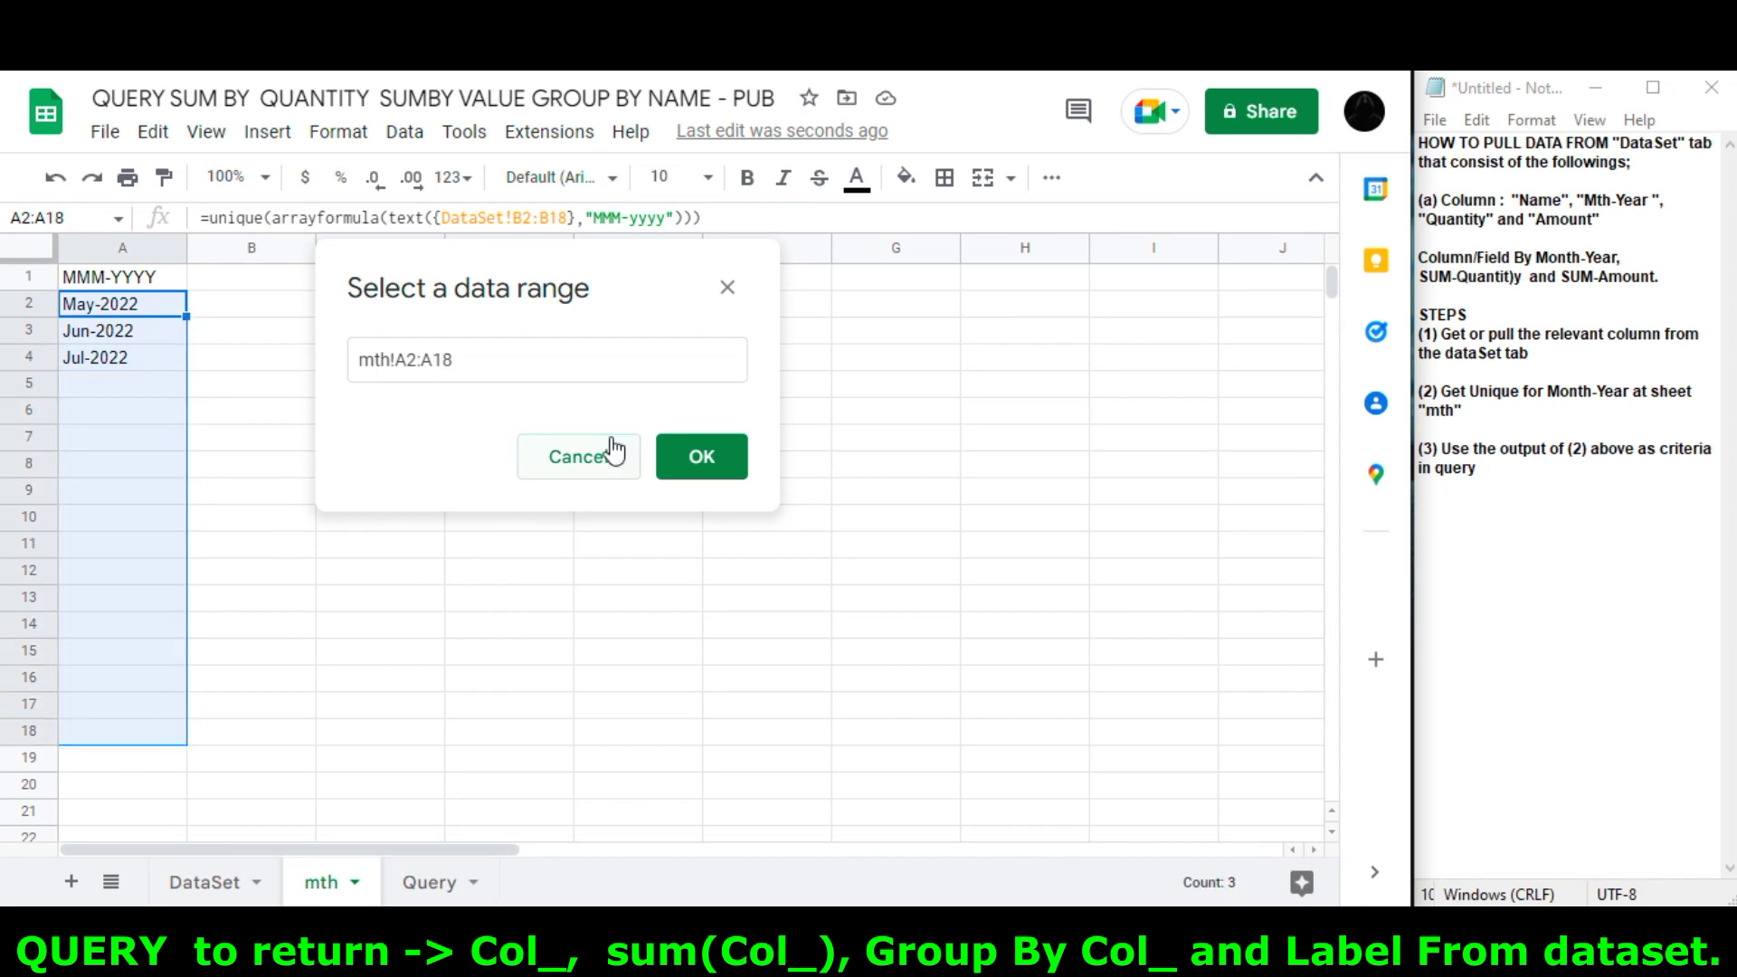
click(692, 472)
click(1010, 688)
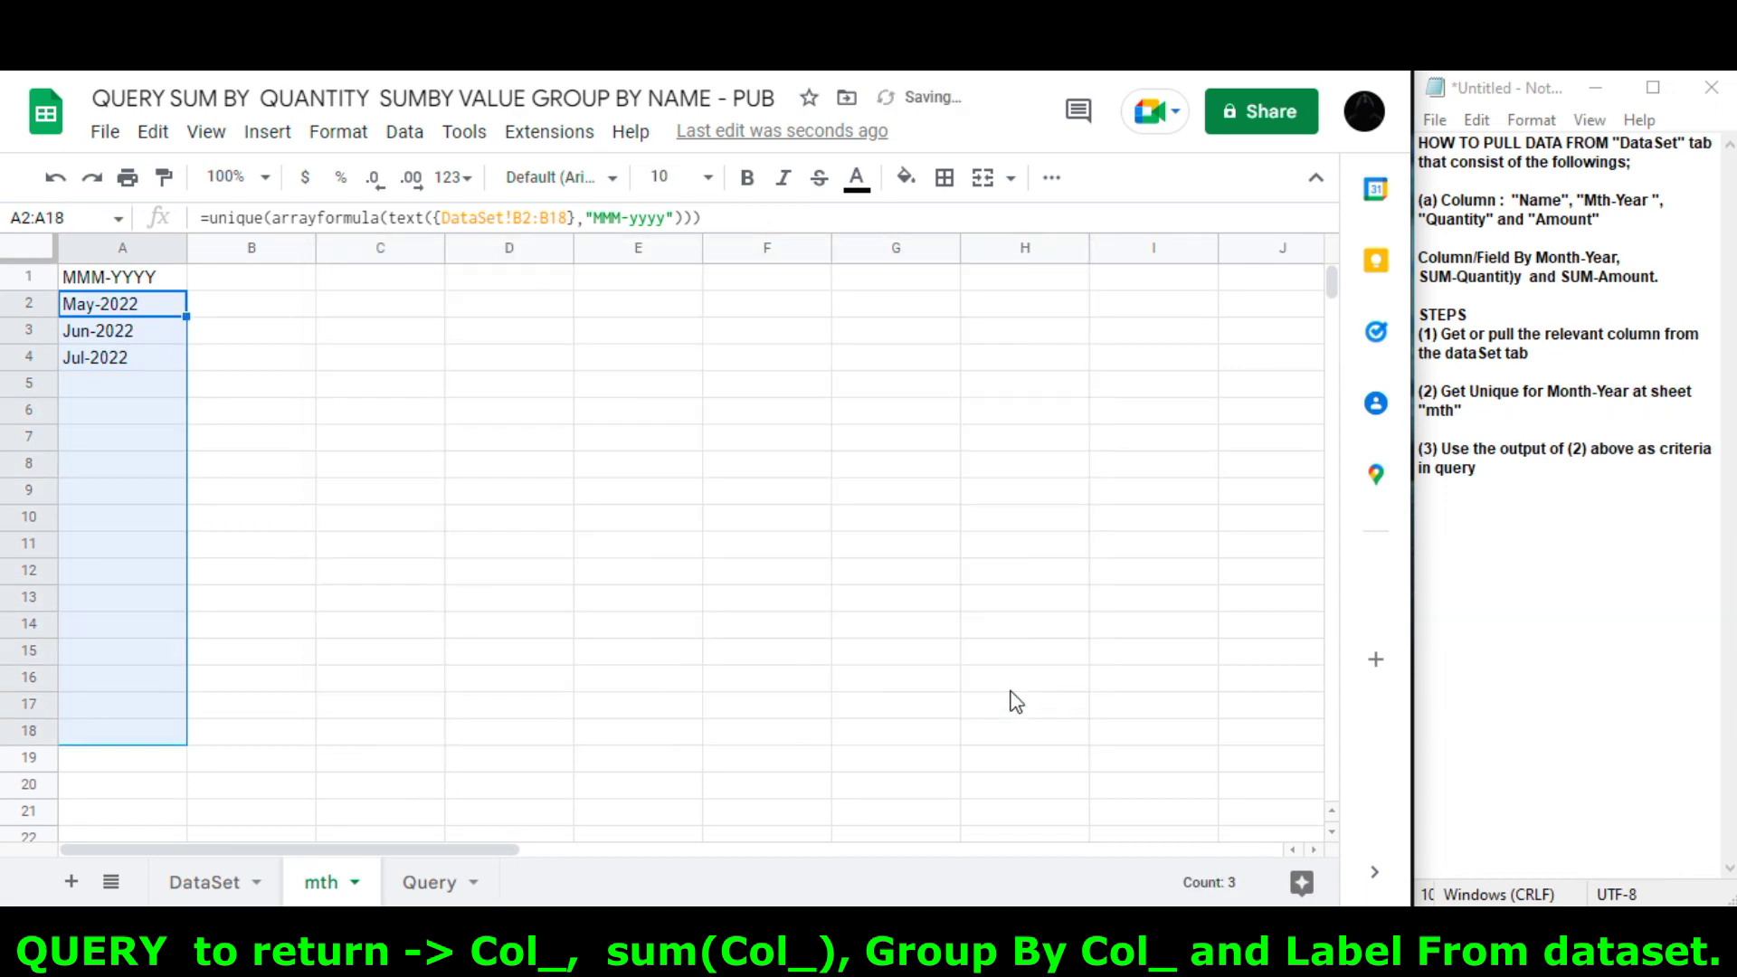
Set the number format of Query cell B1 to Plain text
click(429, 882)
click(279, 286)
click(337, 131)
mouse_move(426, 239)
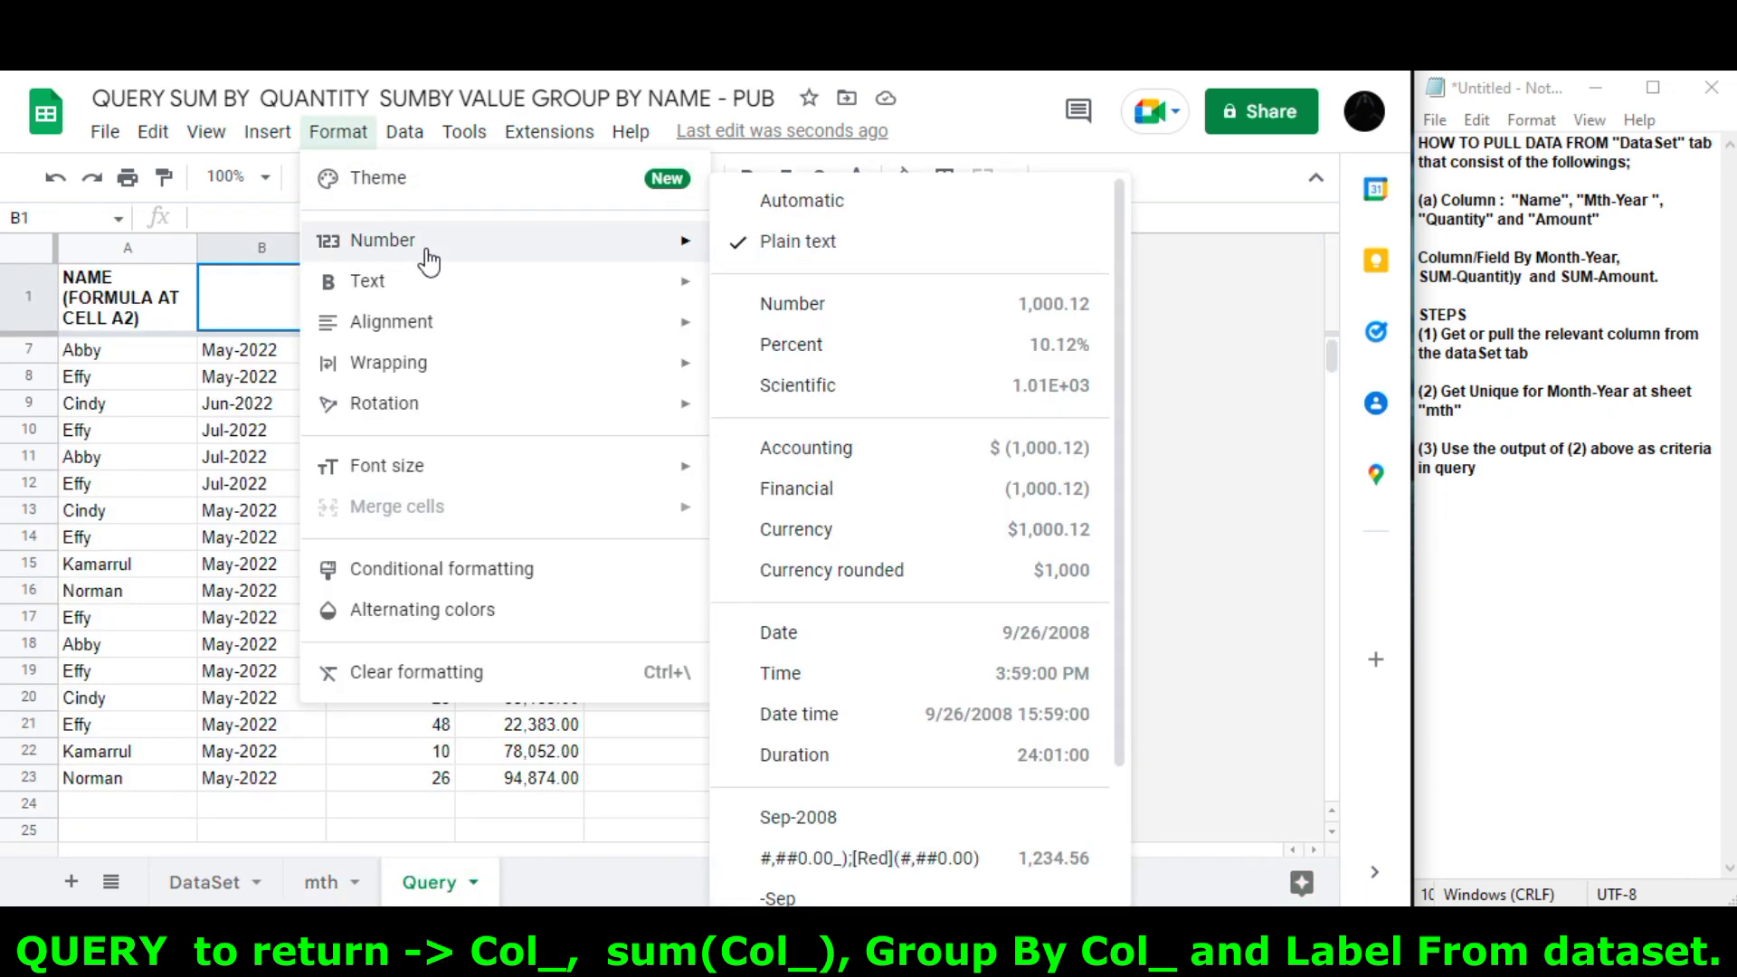
click(803, 256)
click(776, 298)
Try the month choices in the dropdown of Query cell B1 and leave Jun-2022 selected
click(312, 297)
click(291, 349)
click(312, 297)
click(298, 385)
click(312, 298)
click(307, 383)
click(776, 403)
Add step (4) to the Notepad notes: Apply query
click(1484, 469)
key(Return)
key(Return)
text((4) Apply query)
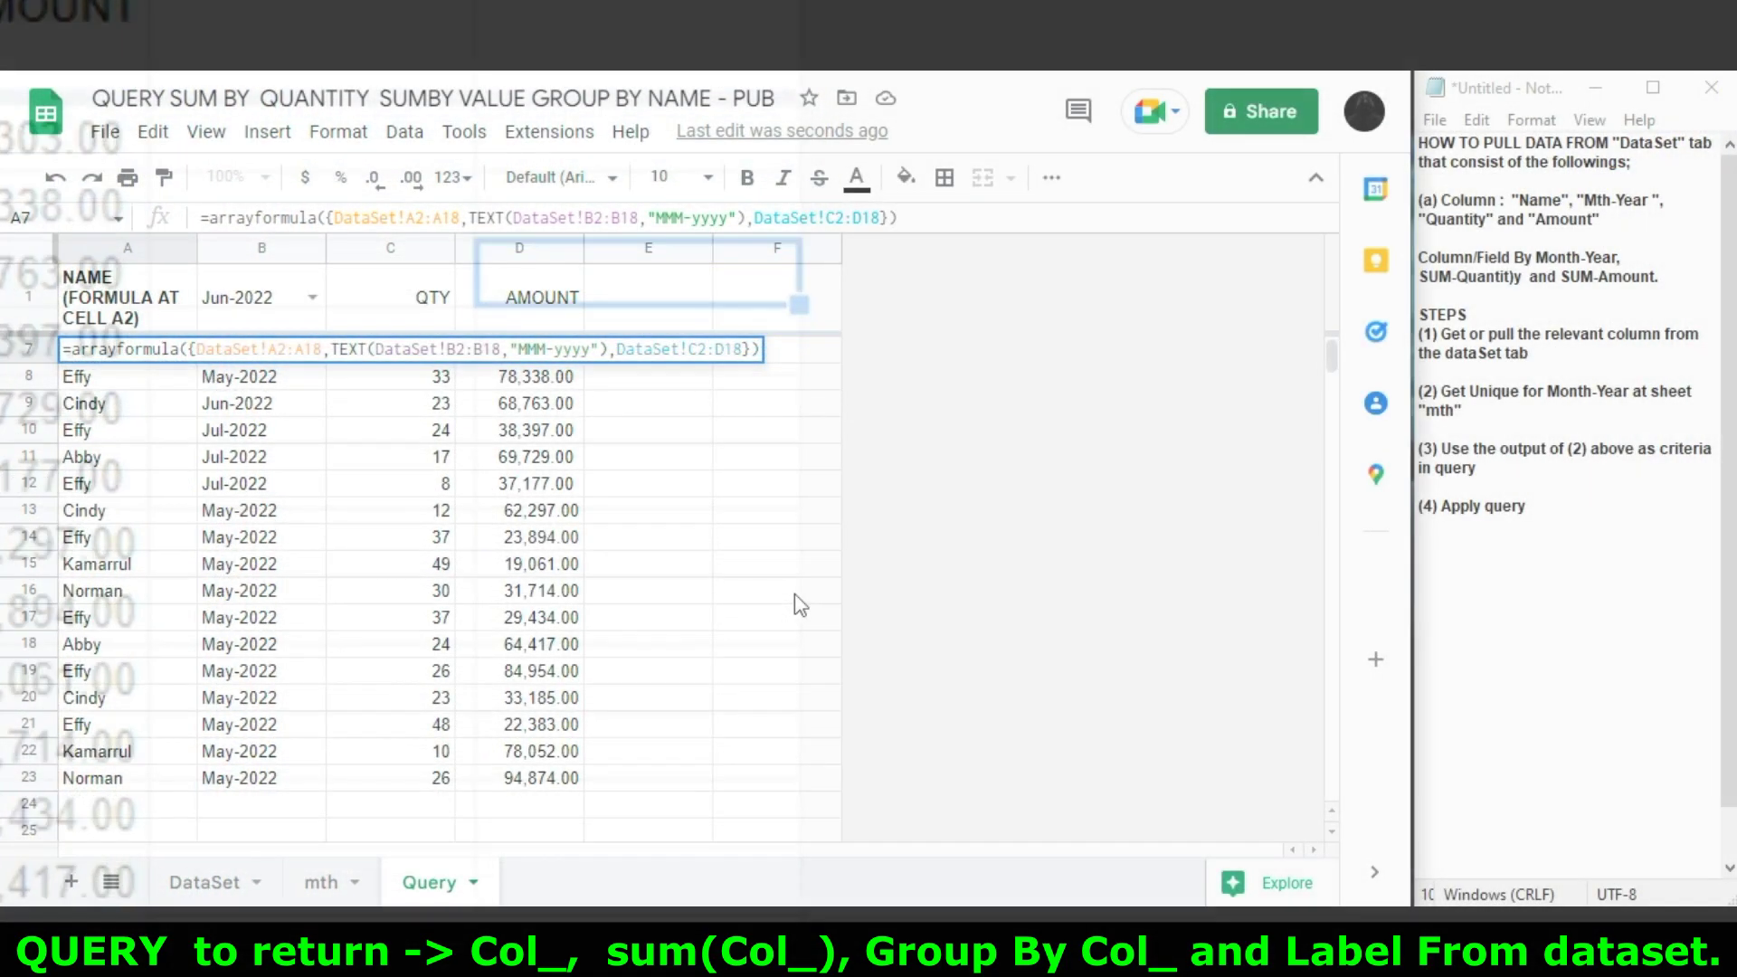
Wrap the array formula in Query cell A7 in QUERY with a blank query string as its second argument
text(()
key(End)
text(,")
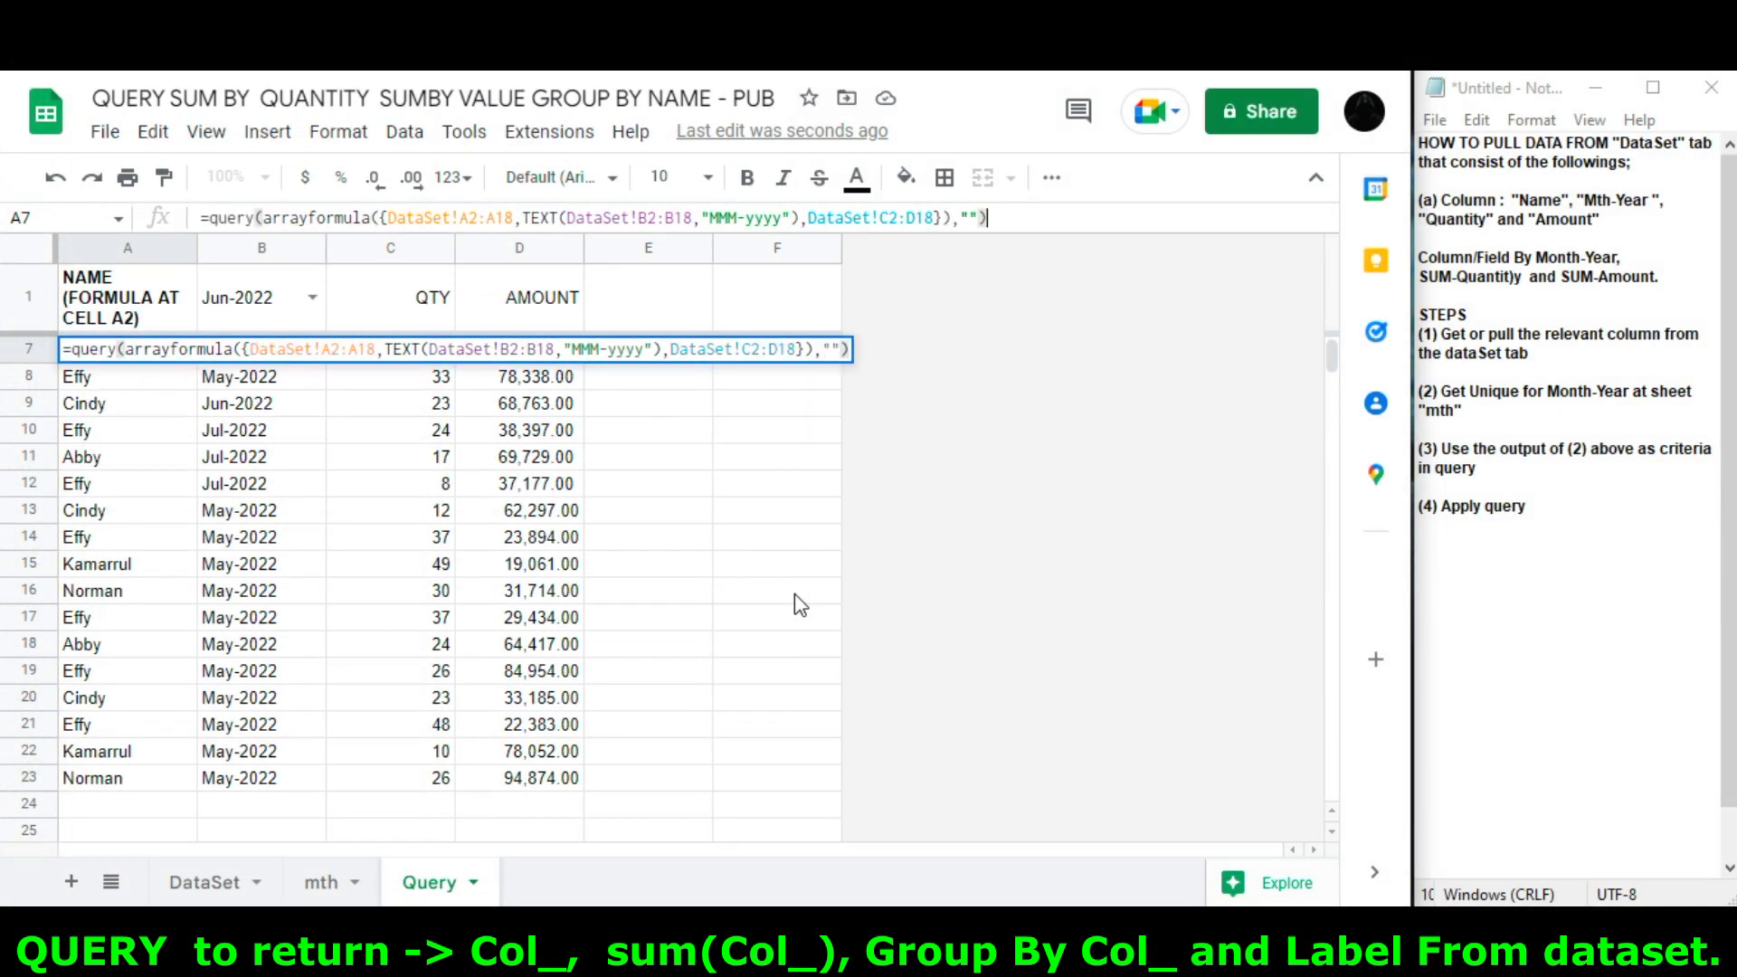
text(  ")
key(Return)
key(Up)
Write the SELECT clause in the query string with Col1, Col2, the sum of Col3 and the sum of Col4
click(969, 218)
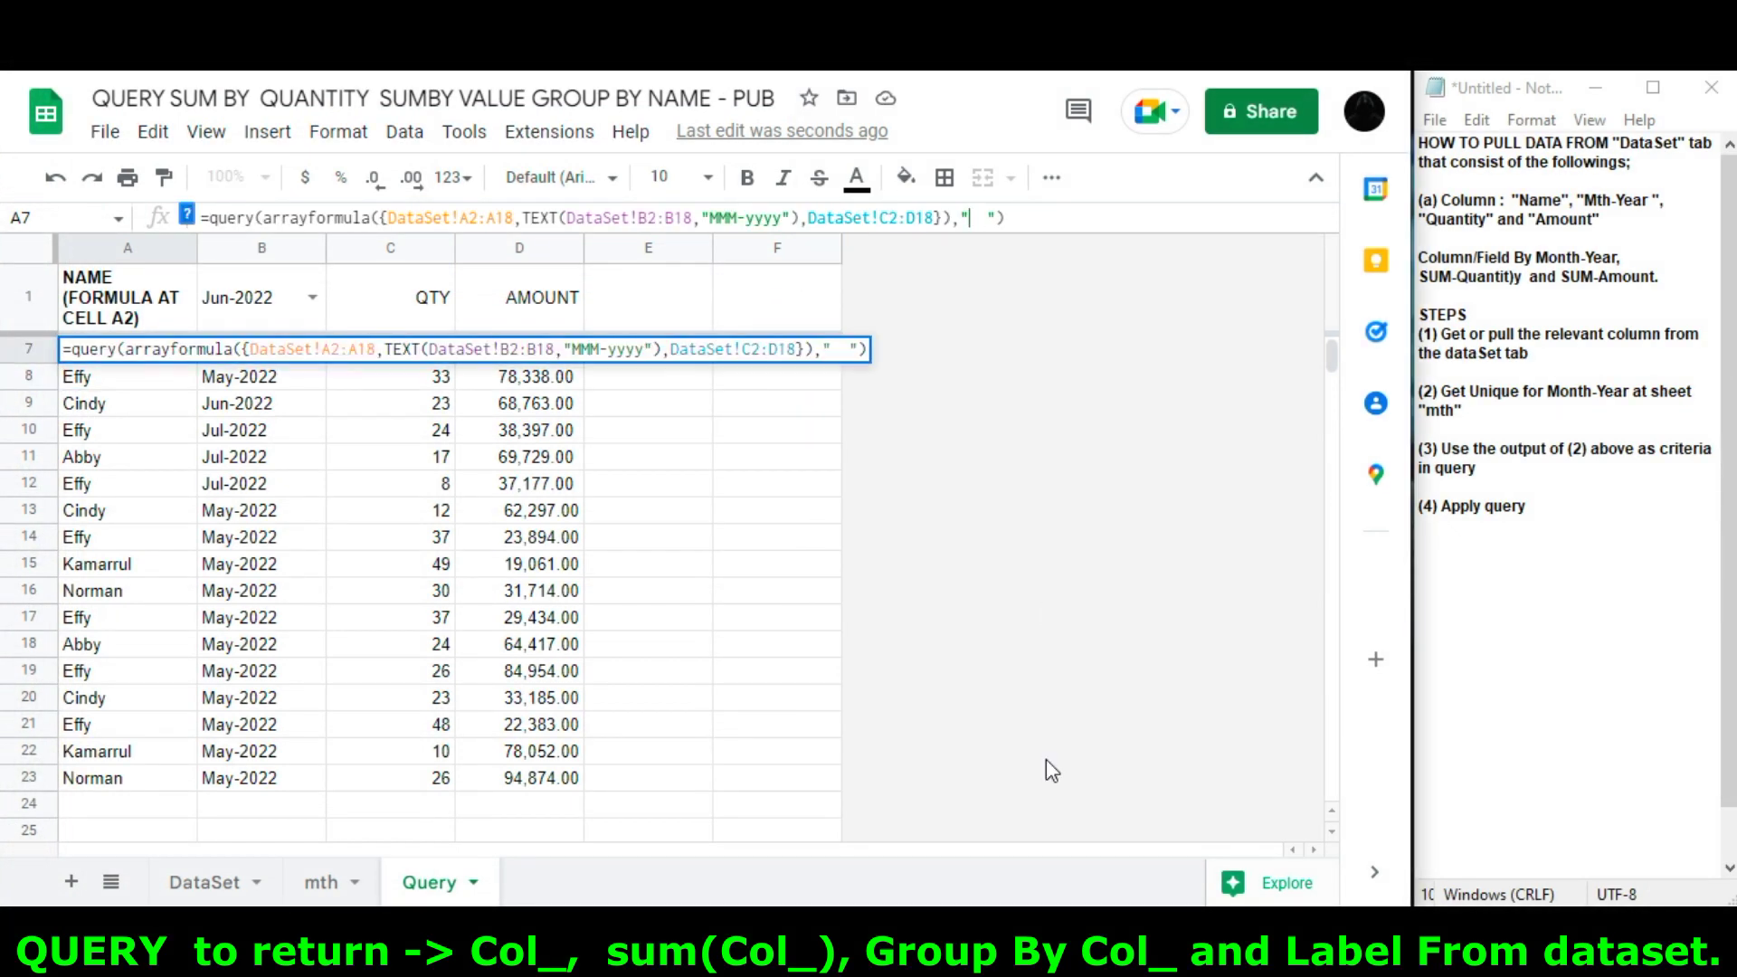
key(Caps_Lock)
text(SELECT )
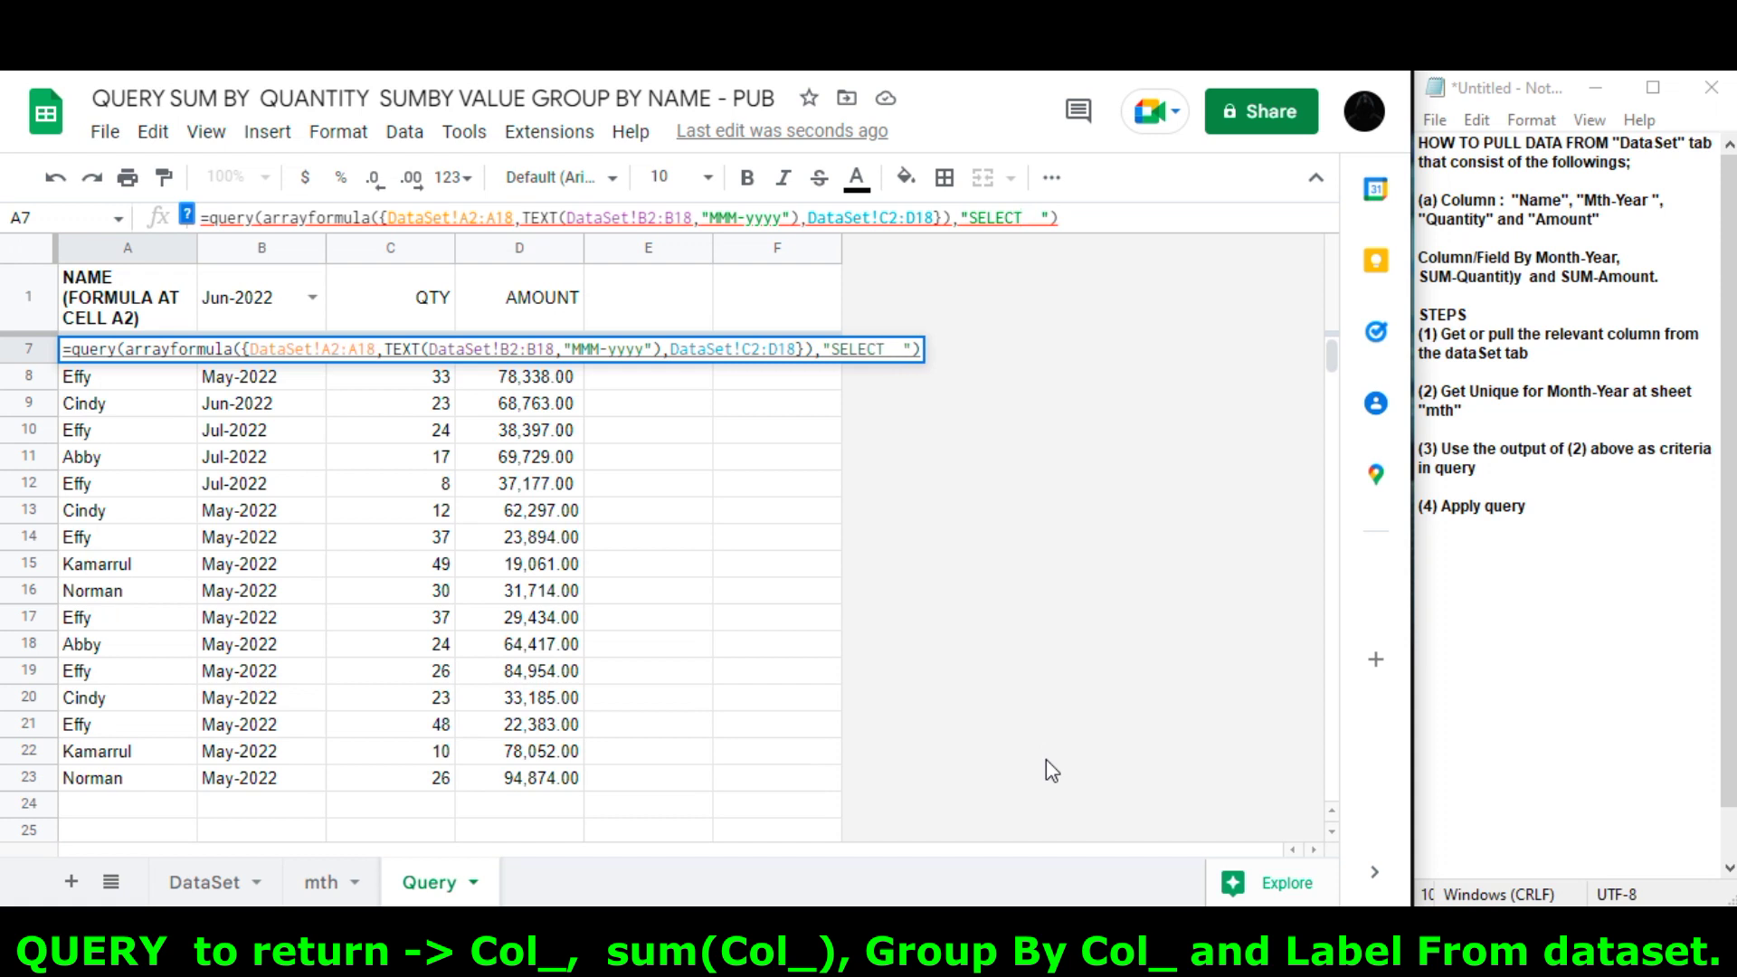
text(Col1, Co)
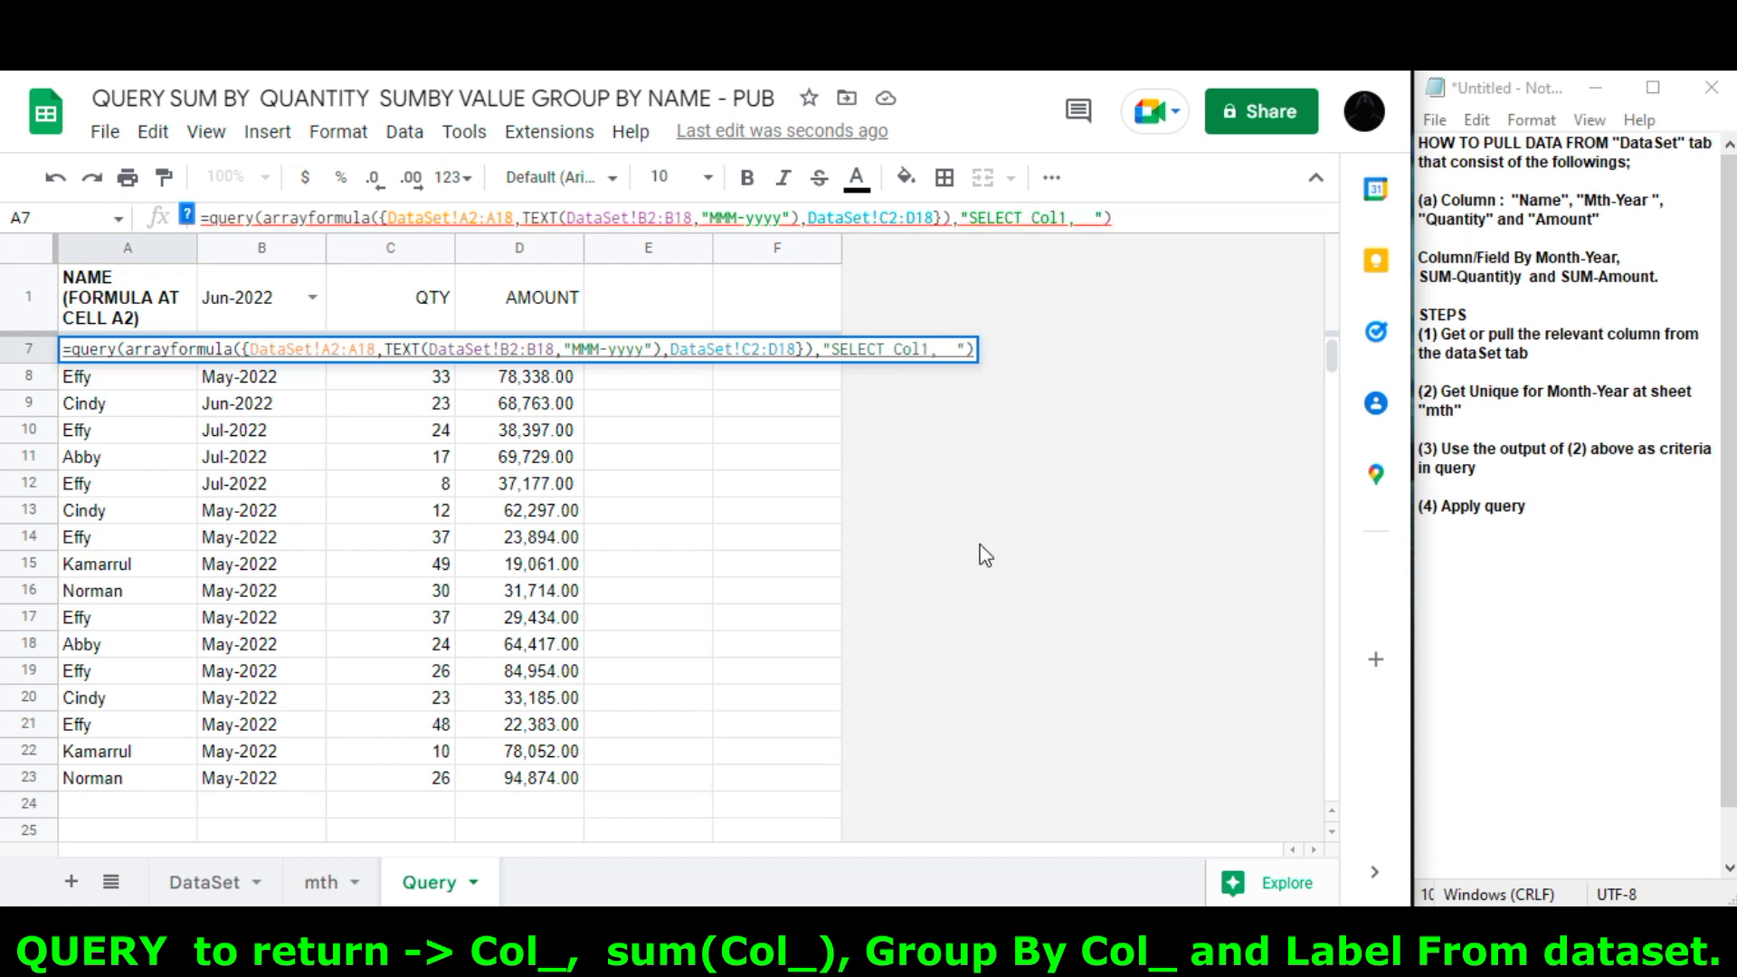
text(l2 sum(Col)
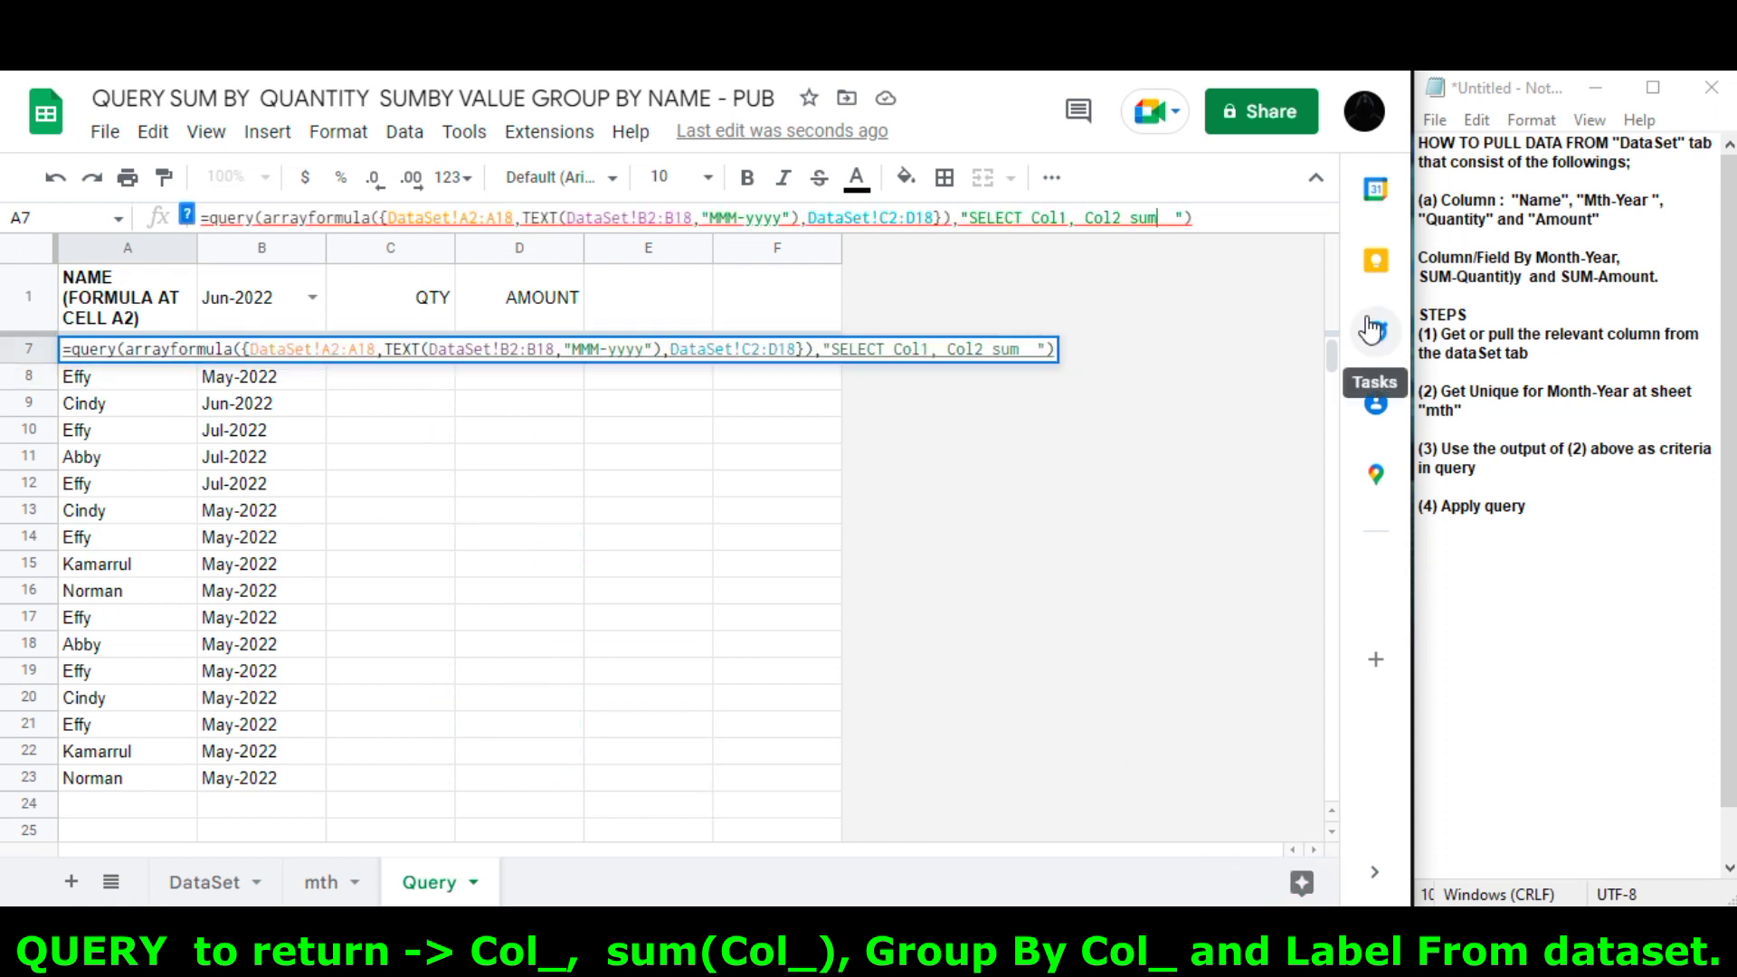
text(3), Sum(Col4) wHERE Col2 =)
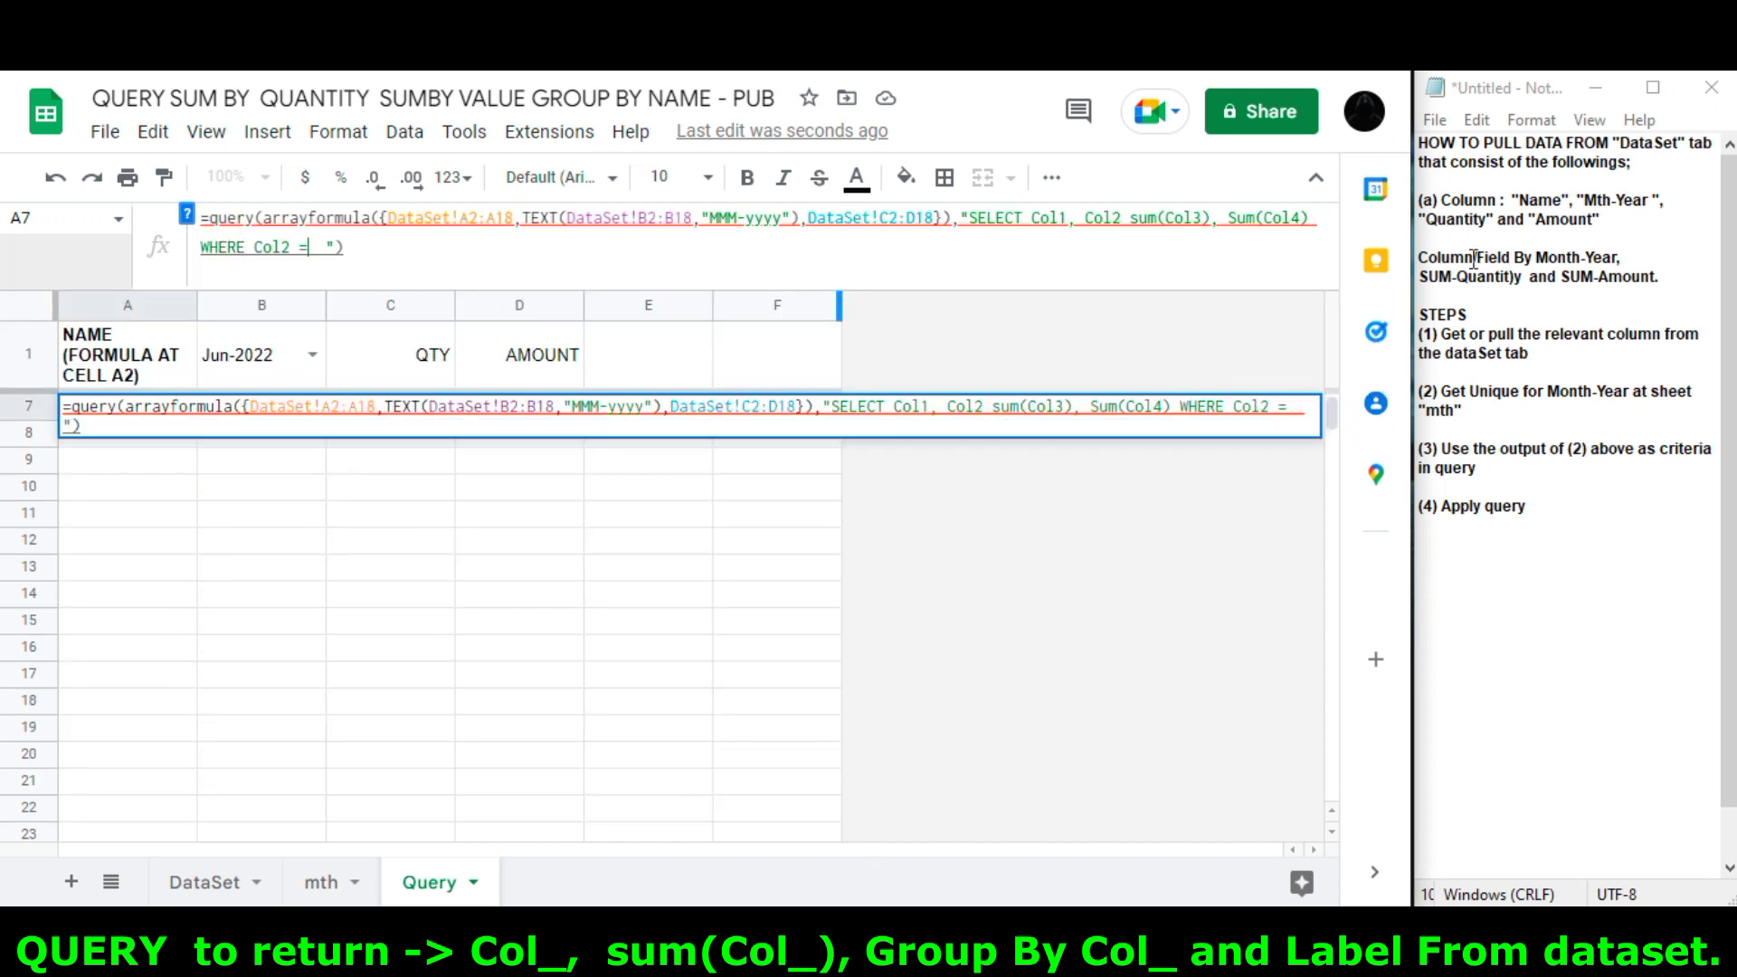
text('"")
text(&&")
Add a WHERE clause matching Col2 to '"&text(B1,"MMM-yyyy")&"'
click(258, 357)
text(&text(B1)
text(,"MMM-y)
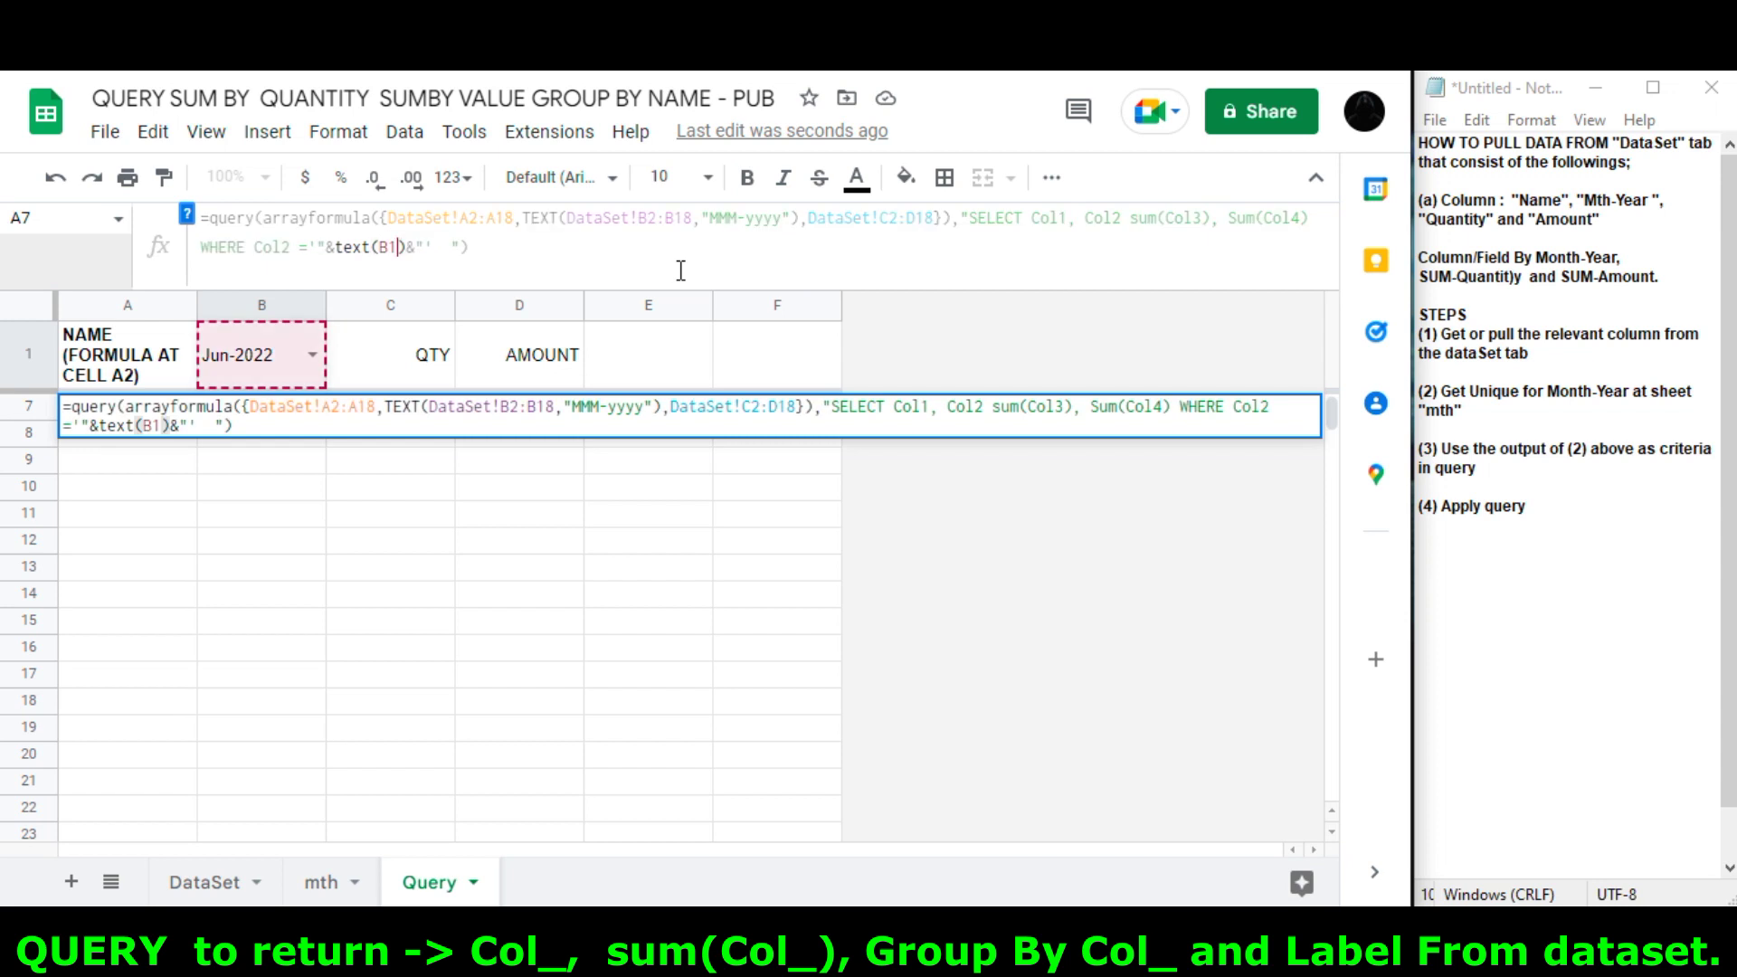
text(yyy)
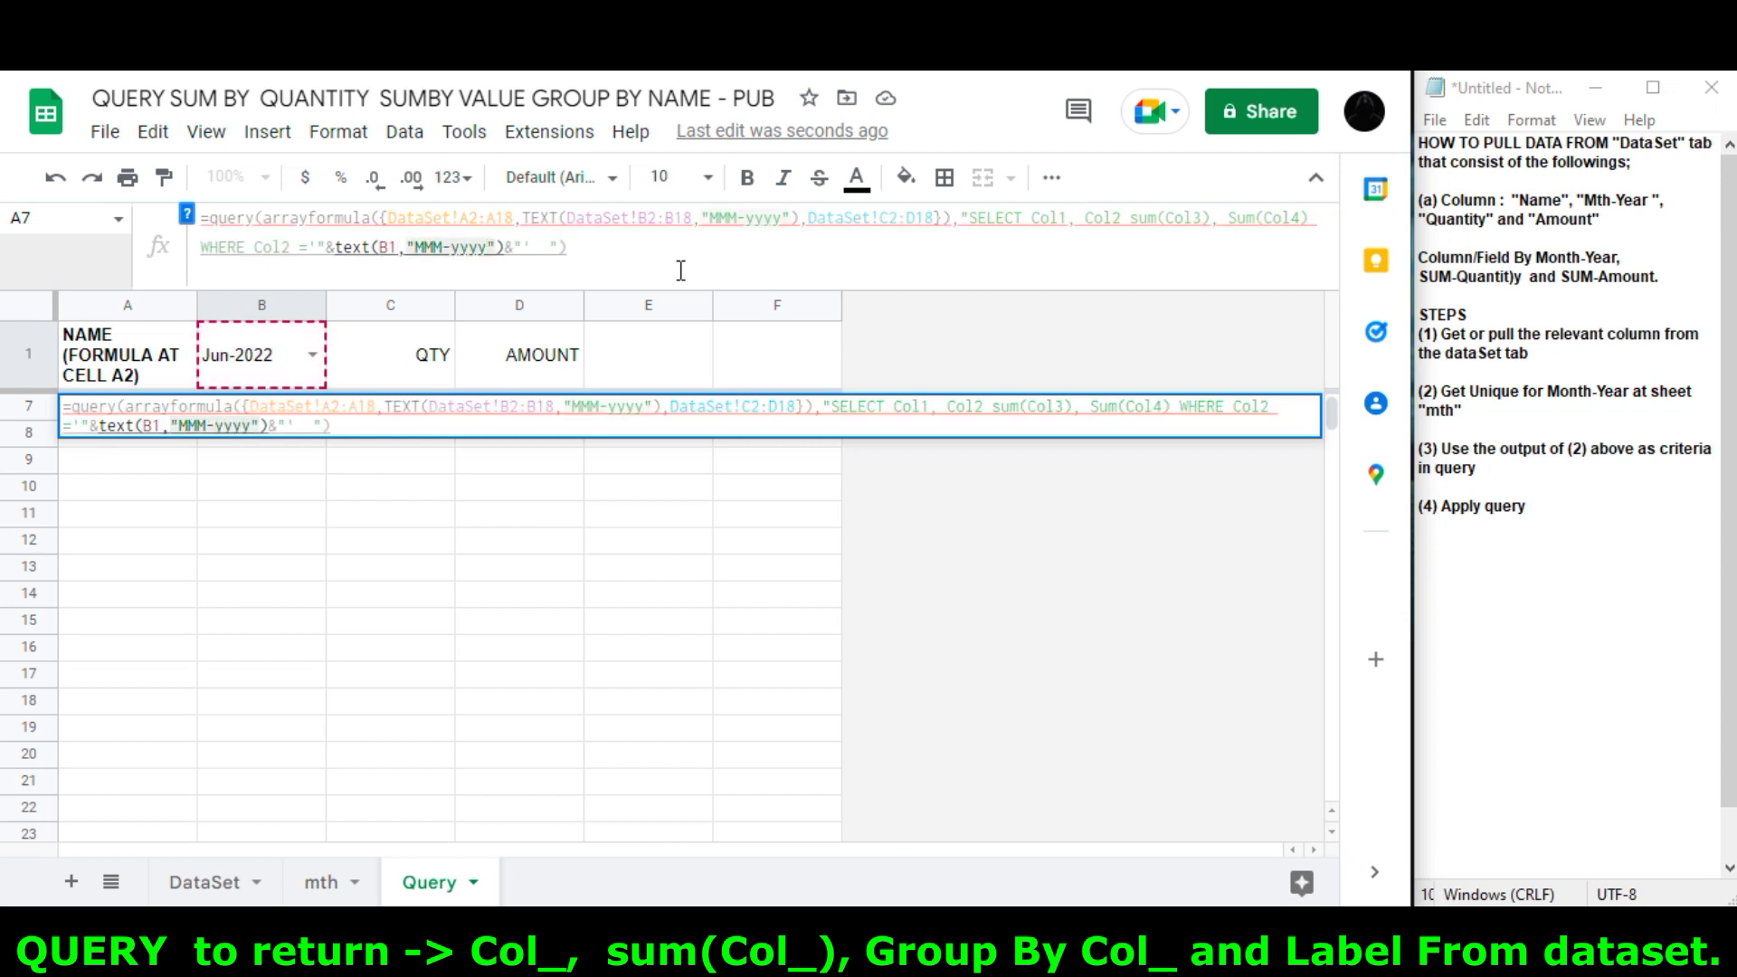
Append "Group by Col1, Col2" to the query, correct its commas and enter the formula in A7
key(Right)
key(Right)
key(Right)
key(Right)
key(Right)
key(Right)
text(Group)
text( by Col1,)
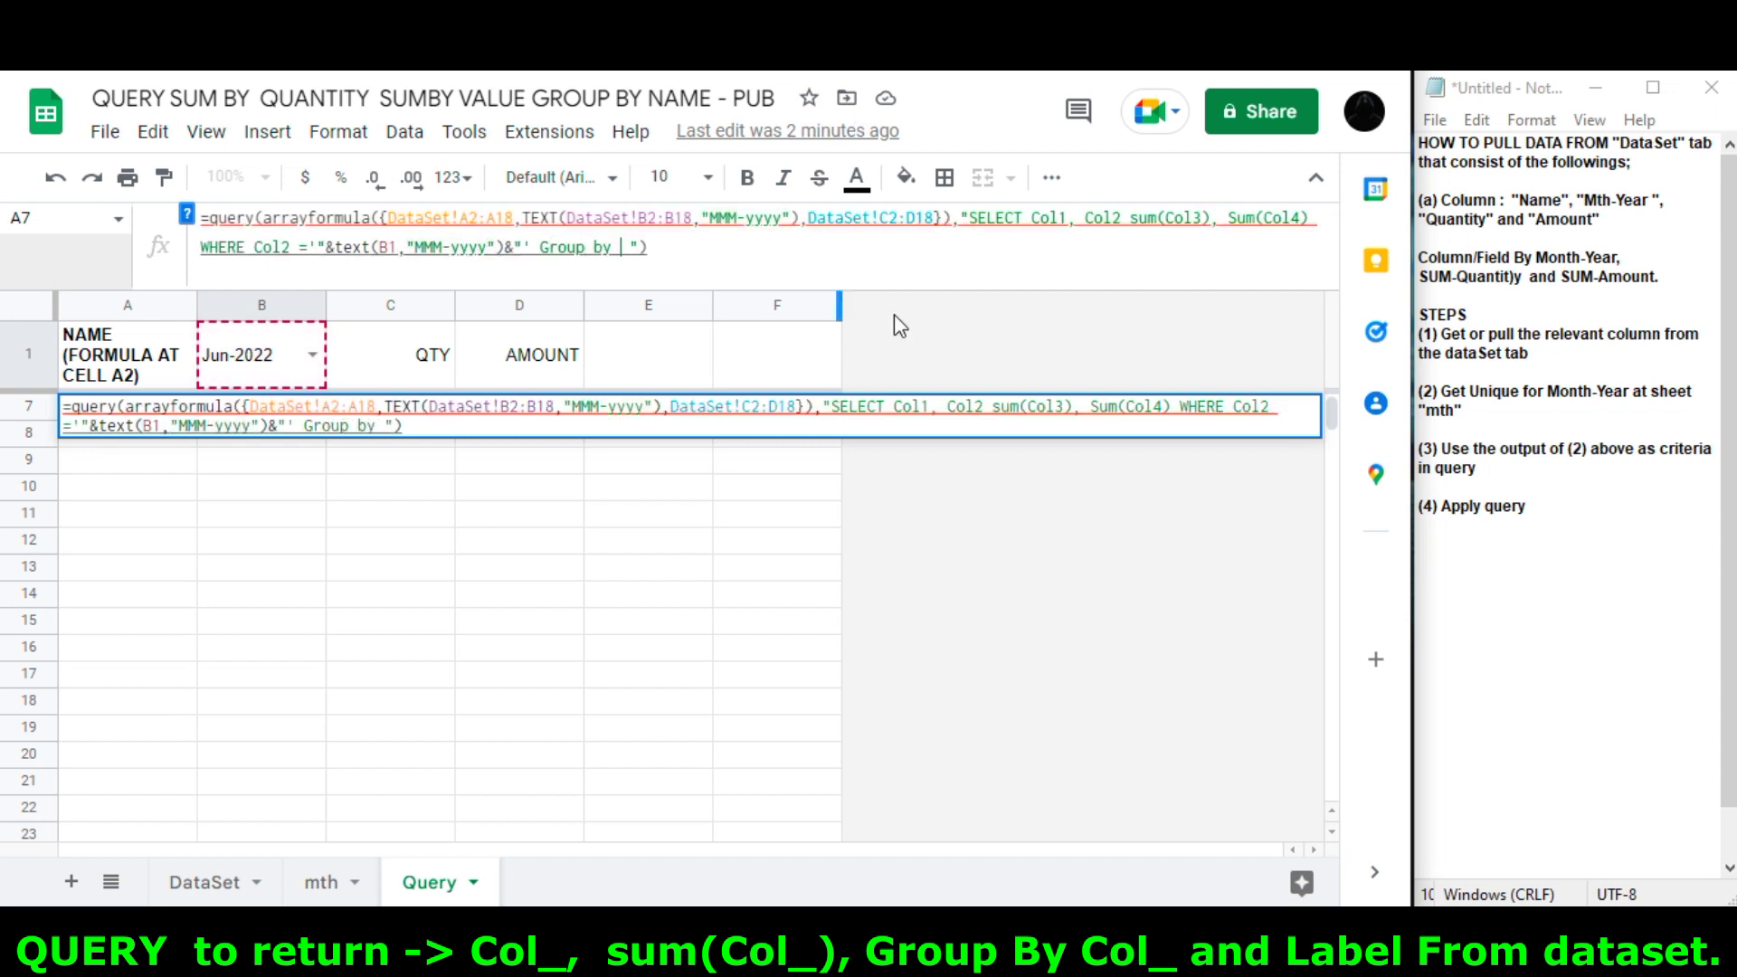
text( Col2,)
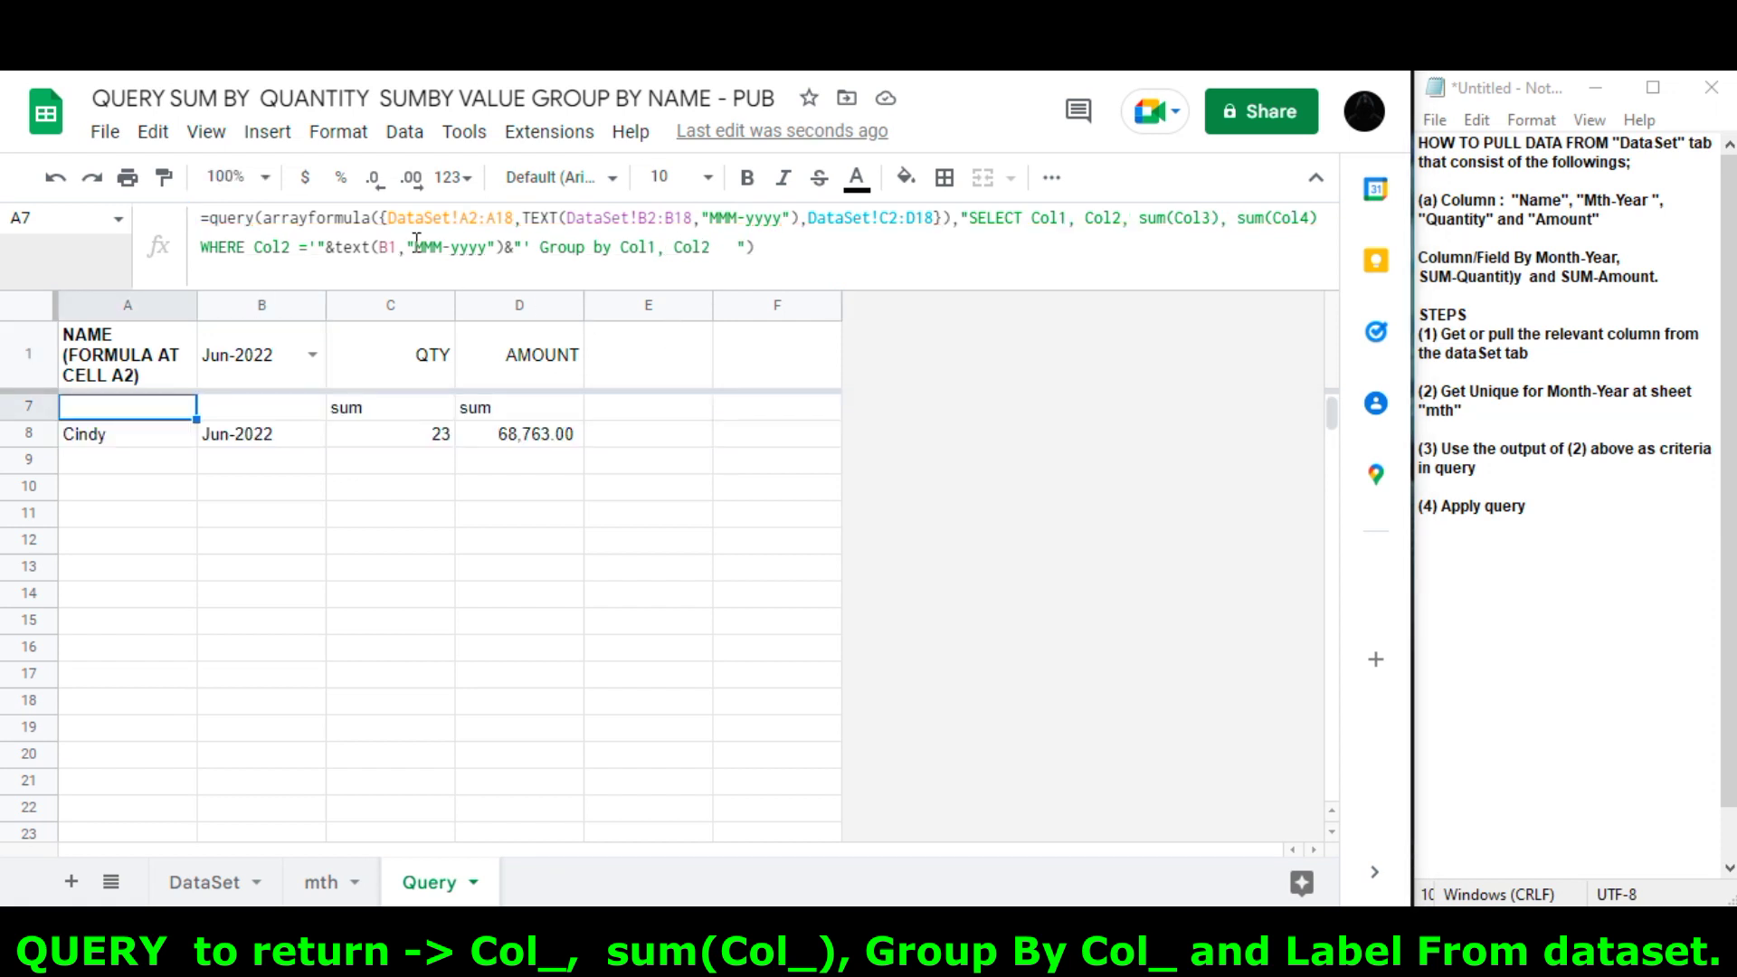
click(835, 251)
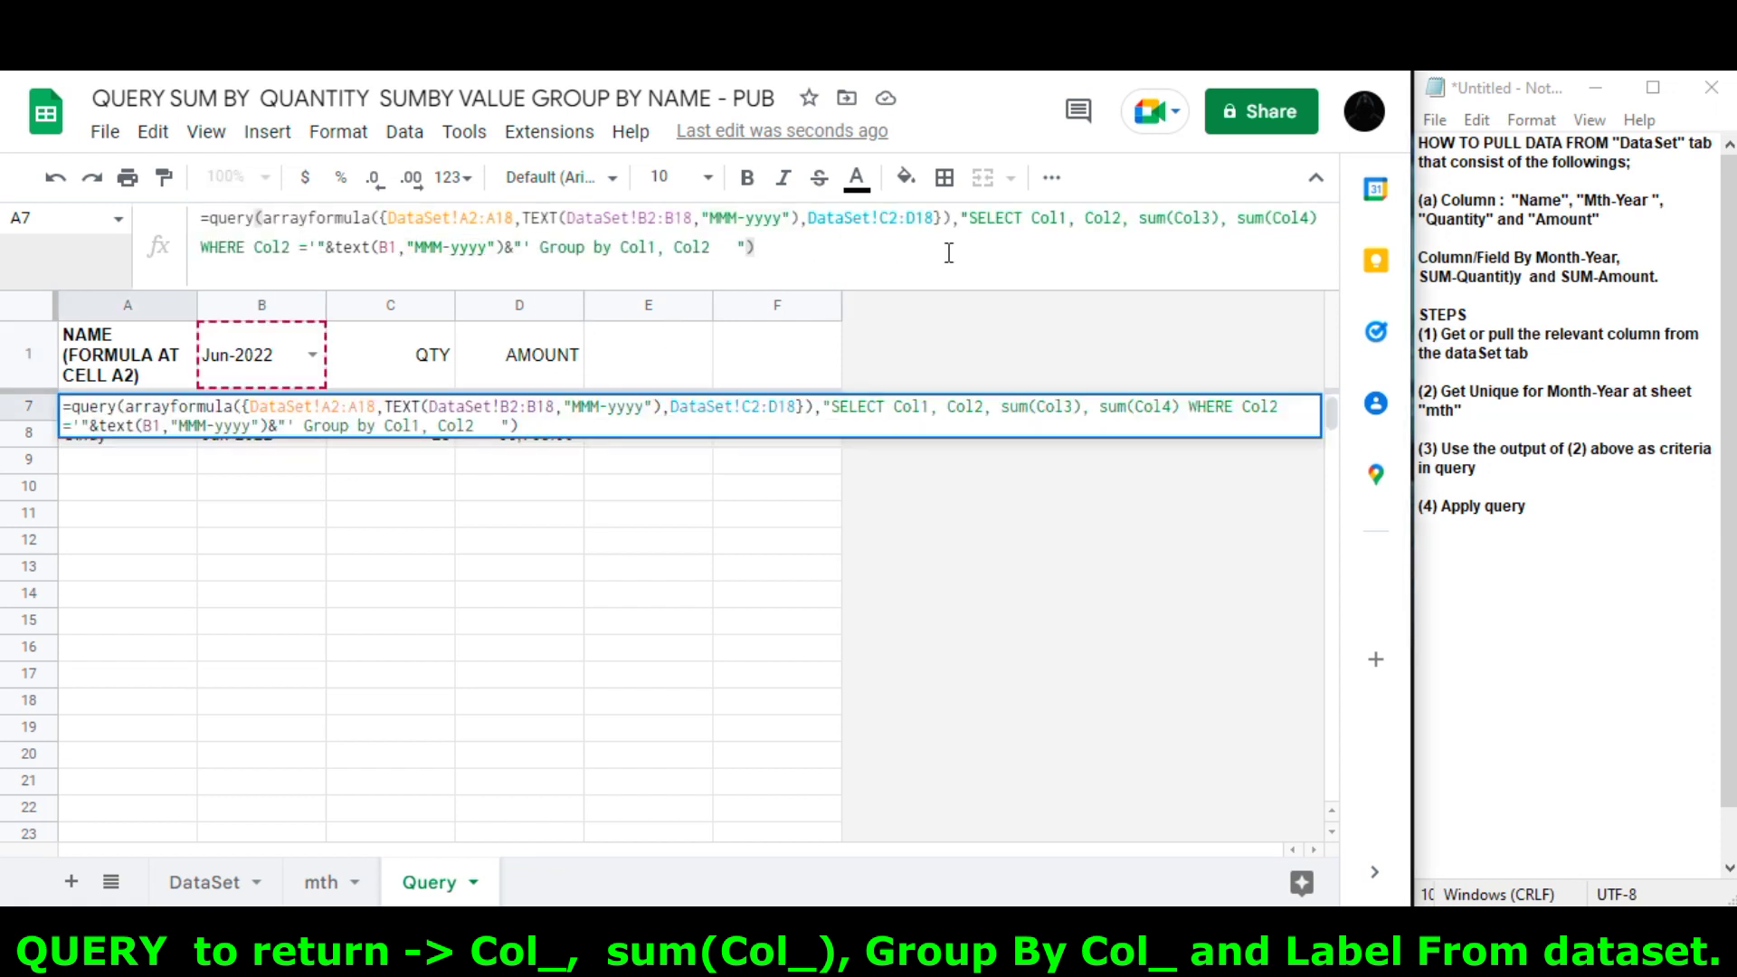
key(Return)
Highlight the sum headers in C7:D7 and add note (5) Remove the 'sum" header to the Notepad steps
click(351, 412)
drag(351, 412, 498, 411)
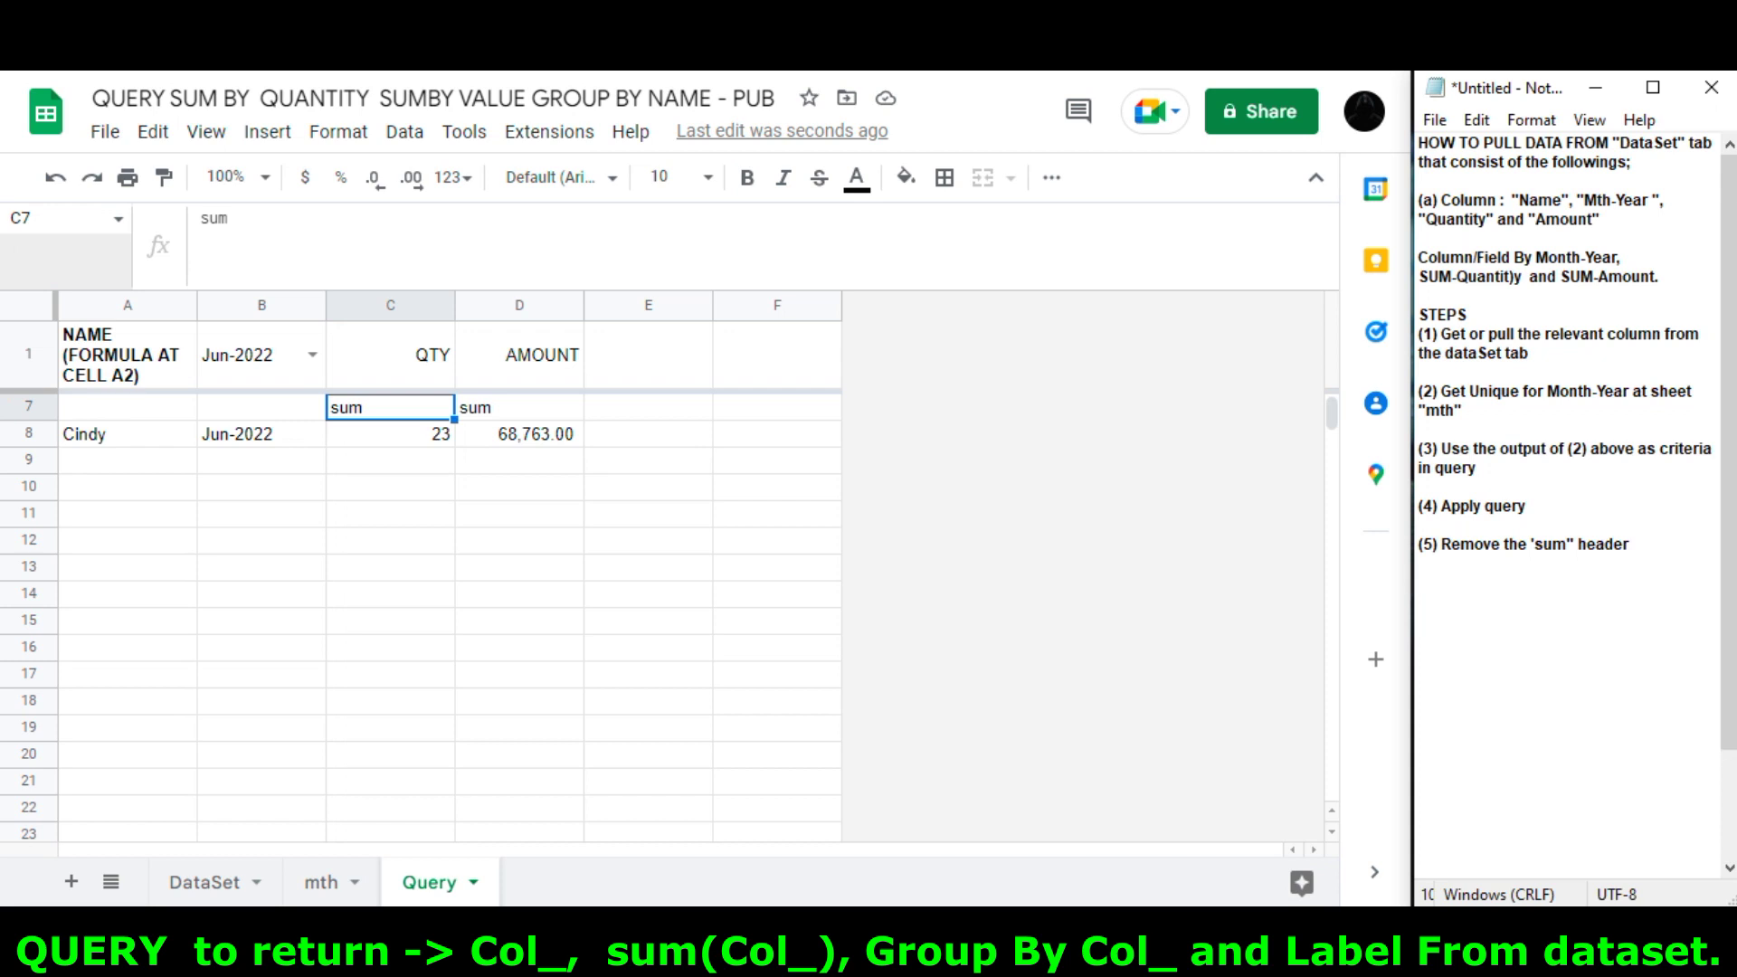
key(alt+Tab)
key(shift+Right)
Append LABEL sum(Col3) '' to the end of the query in A7, copying the sum expression from the SELECT clause
double_click(109, 412)
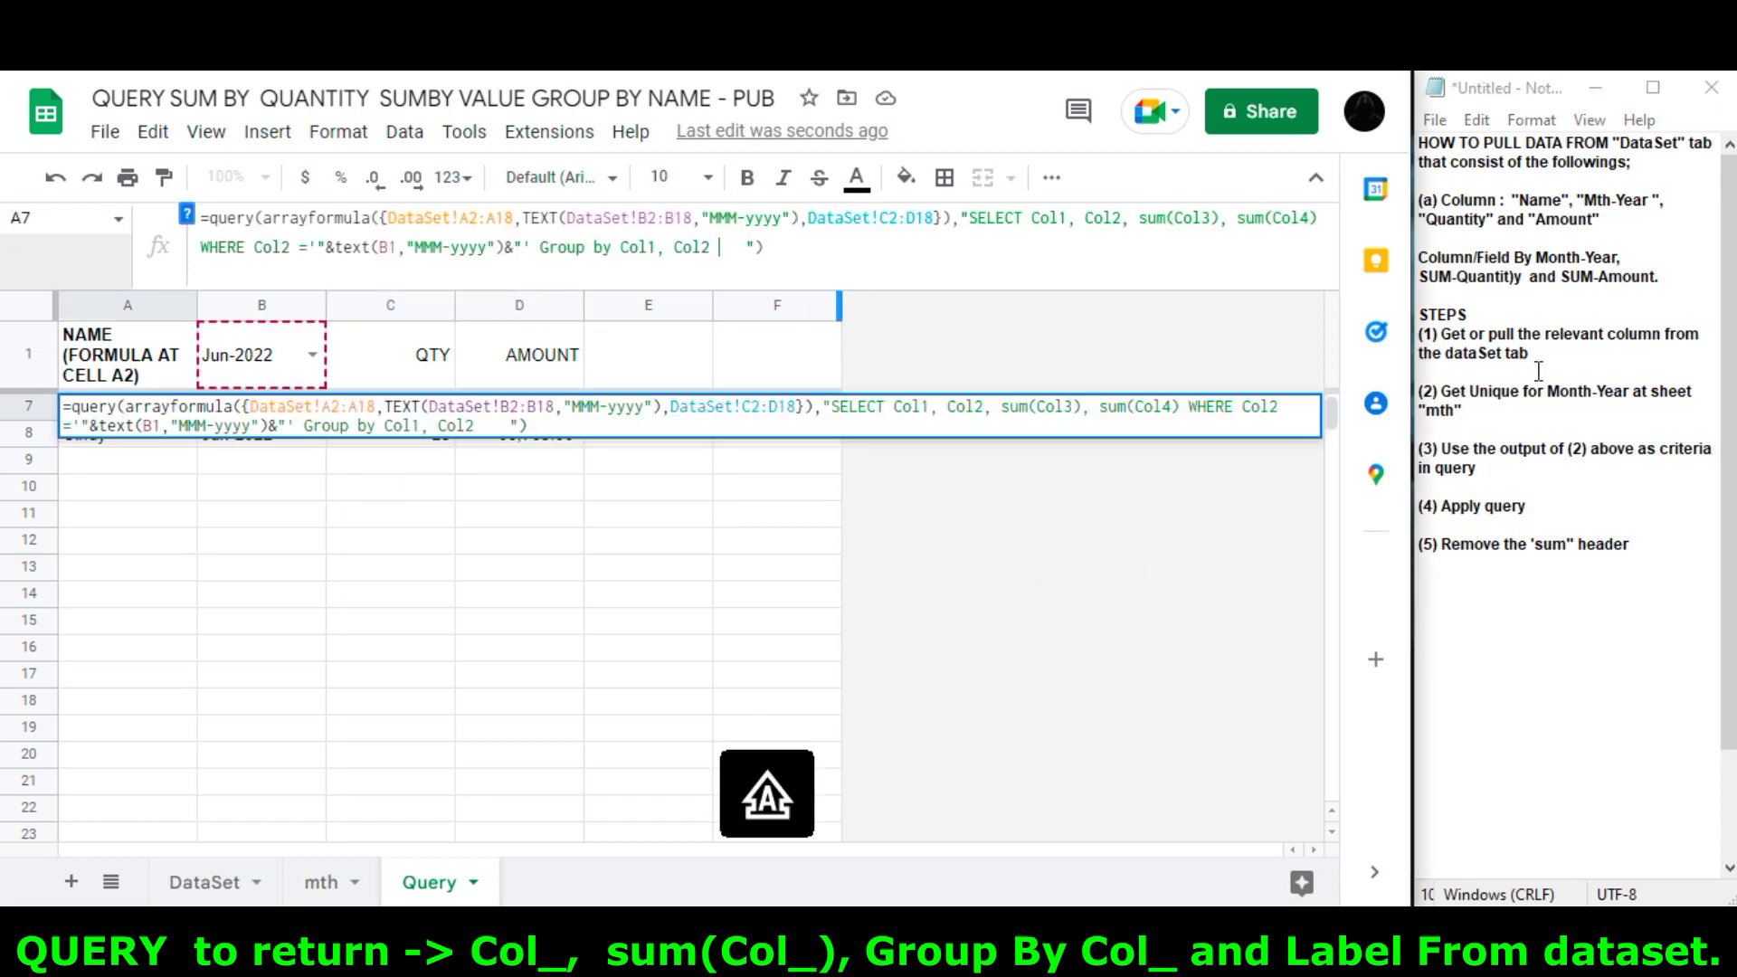
drag(1139, 217, 1223, 222)
key(ctrl+c)
click(769, 237)
key(ctrl+v)
text('')
Add a blank label for sum(Col4) to the LABEL clause and enter the formula
key(ctrl+v)
key(Left)
key(BackSpace)
text(4)
key(Right)
text('')
key(Return)
Insert the missing comma between the two labels in the A7 query and enter it again
key(Up)
click(875, 247)
text(,)
key(Return)
key(Up)
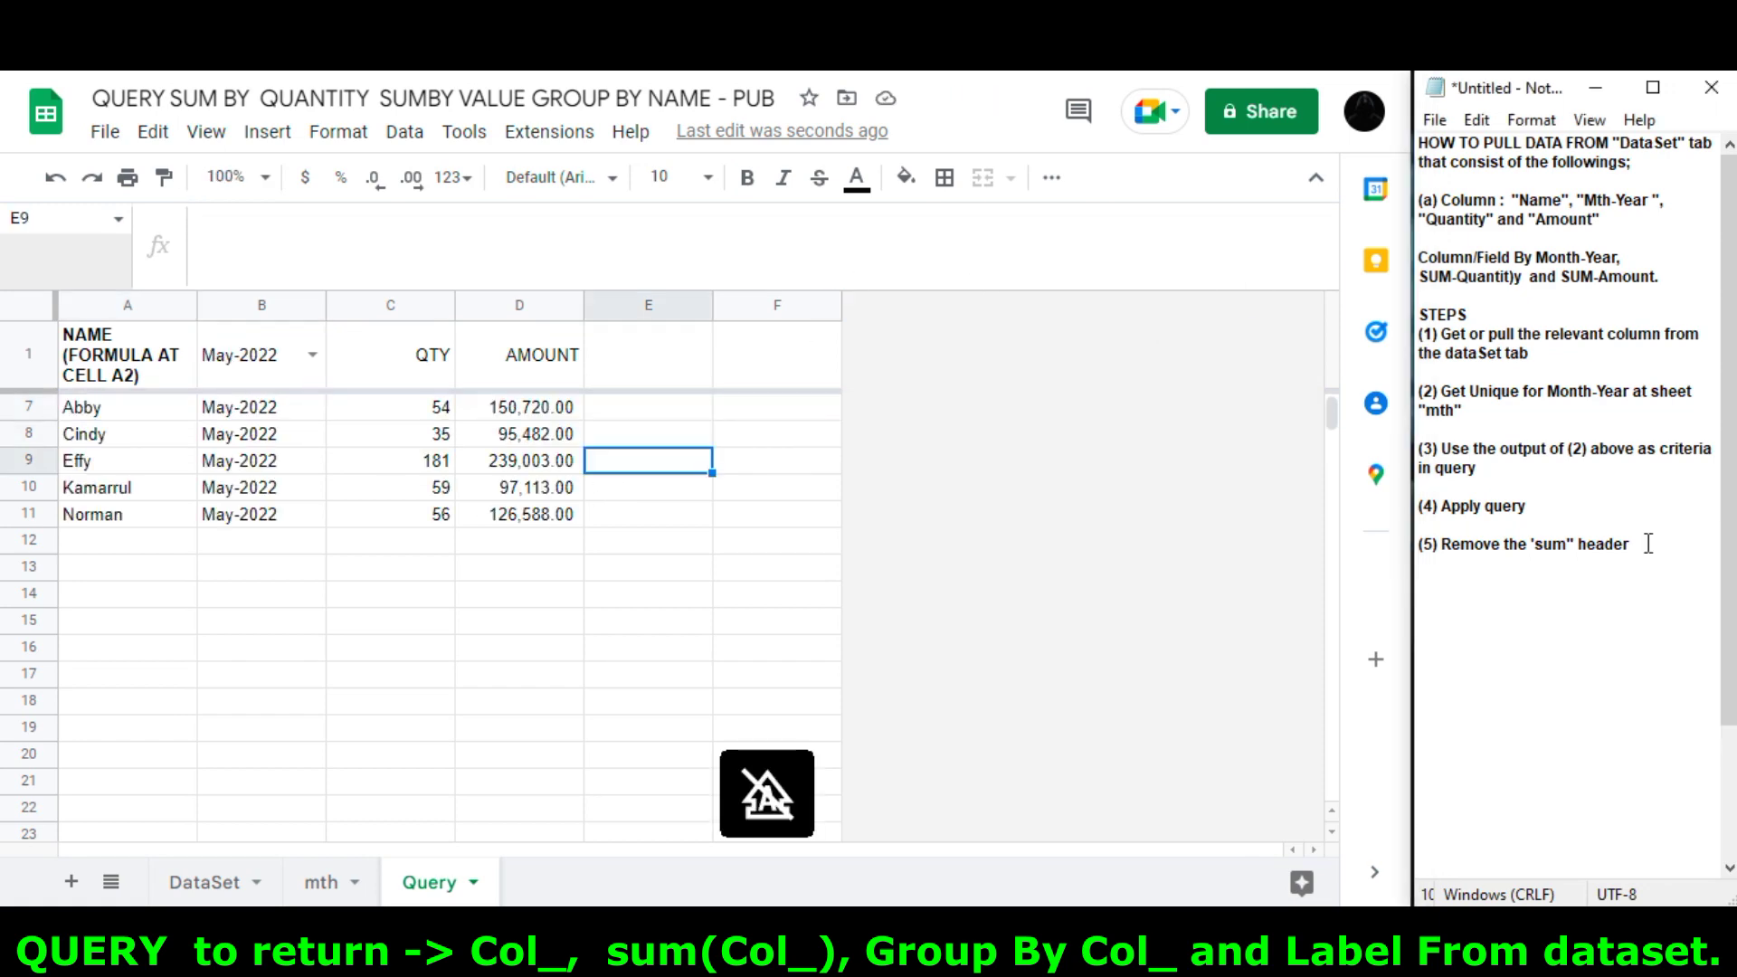
Add "Thats it," and "Let's check if the output return is correct" to the Notepad notes, and select Query cell A7
text(Thats it,)
key(Return)
key(Return)
text(Le)
text(t's check if the output return is correct)
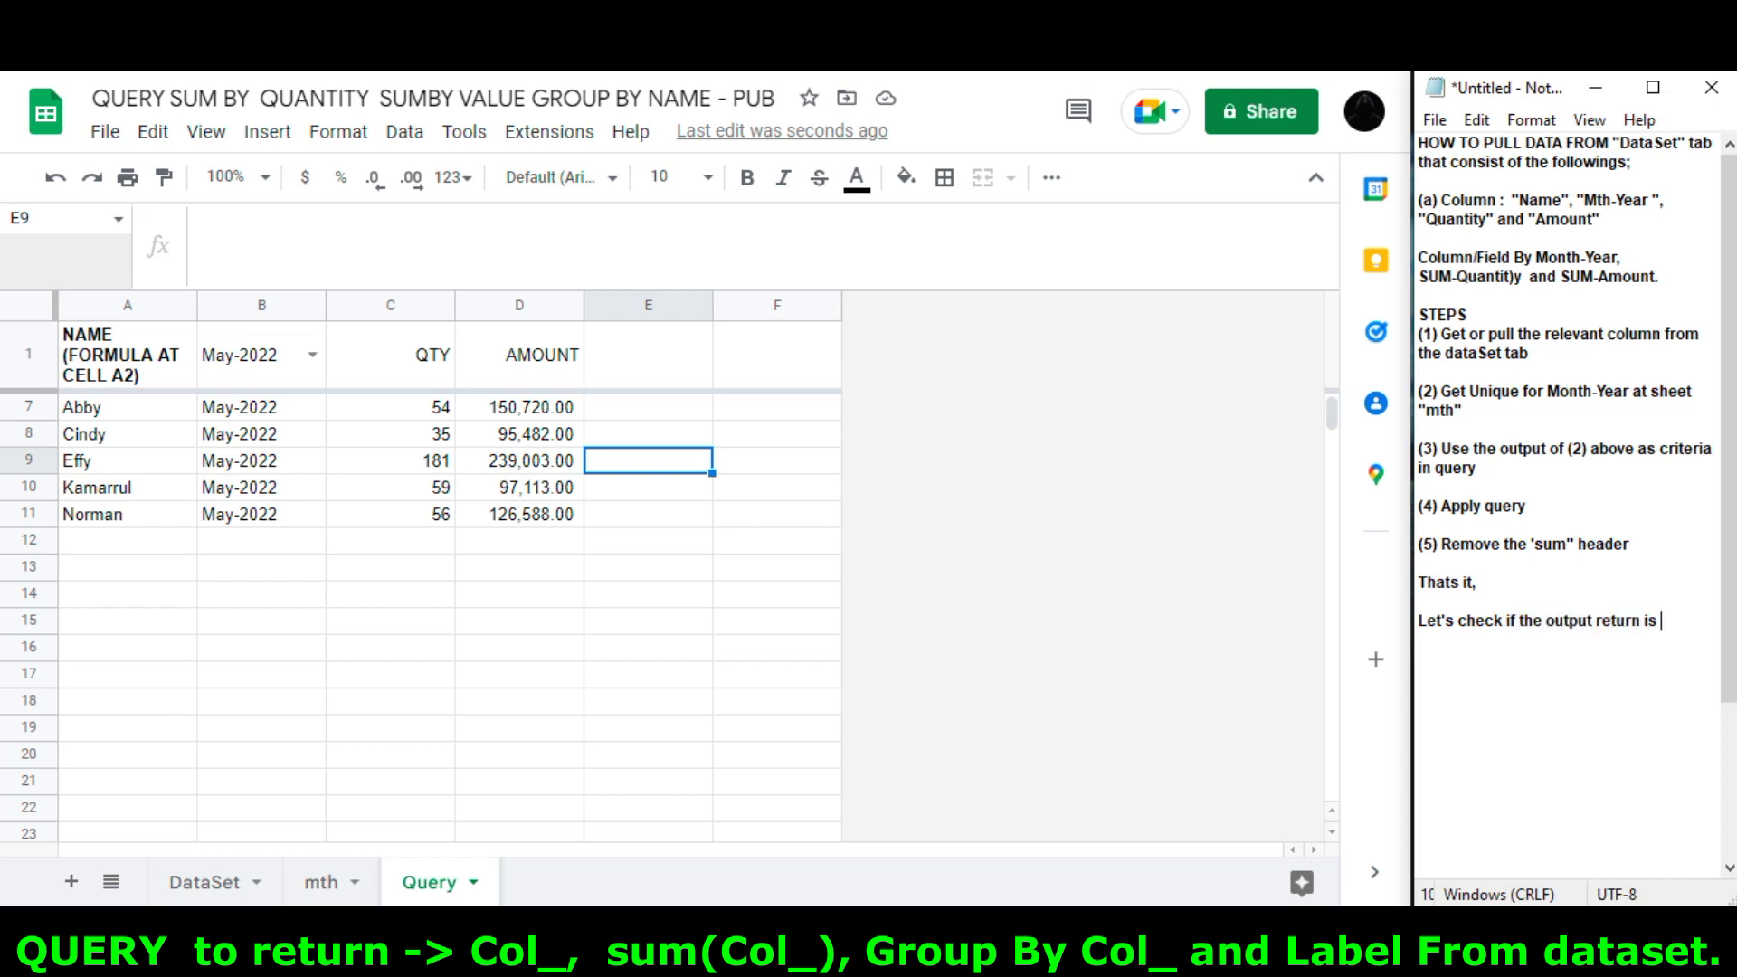
click(107, 421)
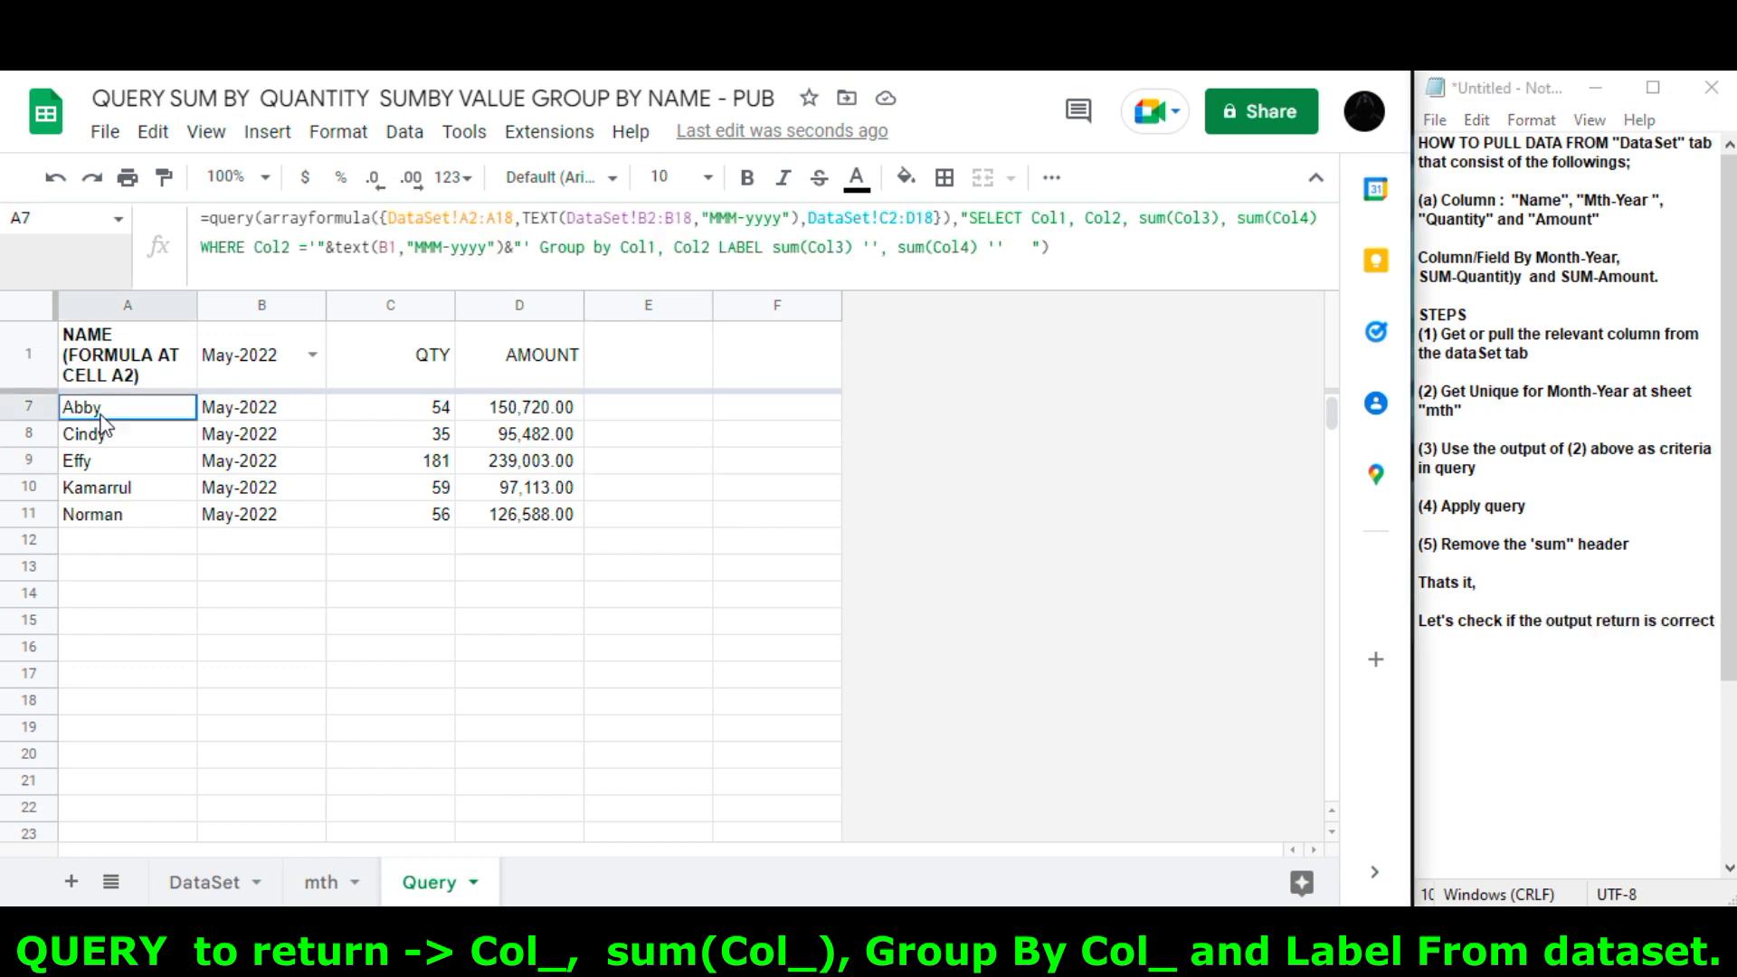
Examine the month-year, quantity and amount in row 7 of the Query results
click(240, 418)
click(448, 421)
click(561, 417)
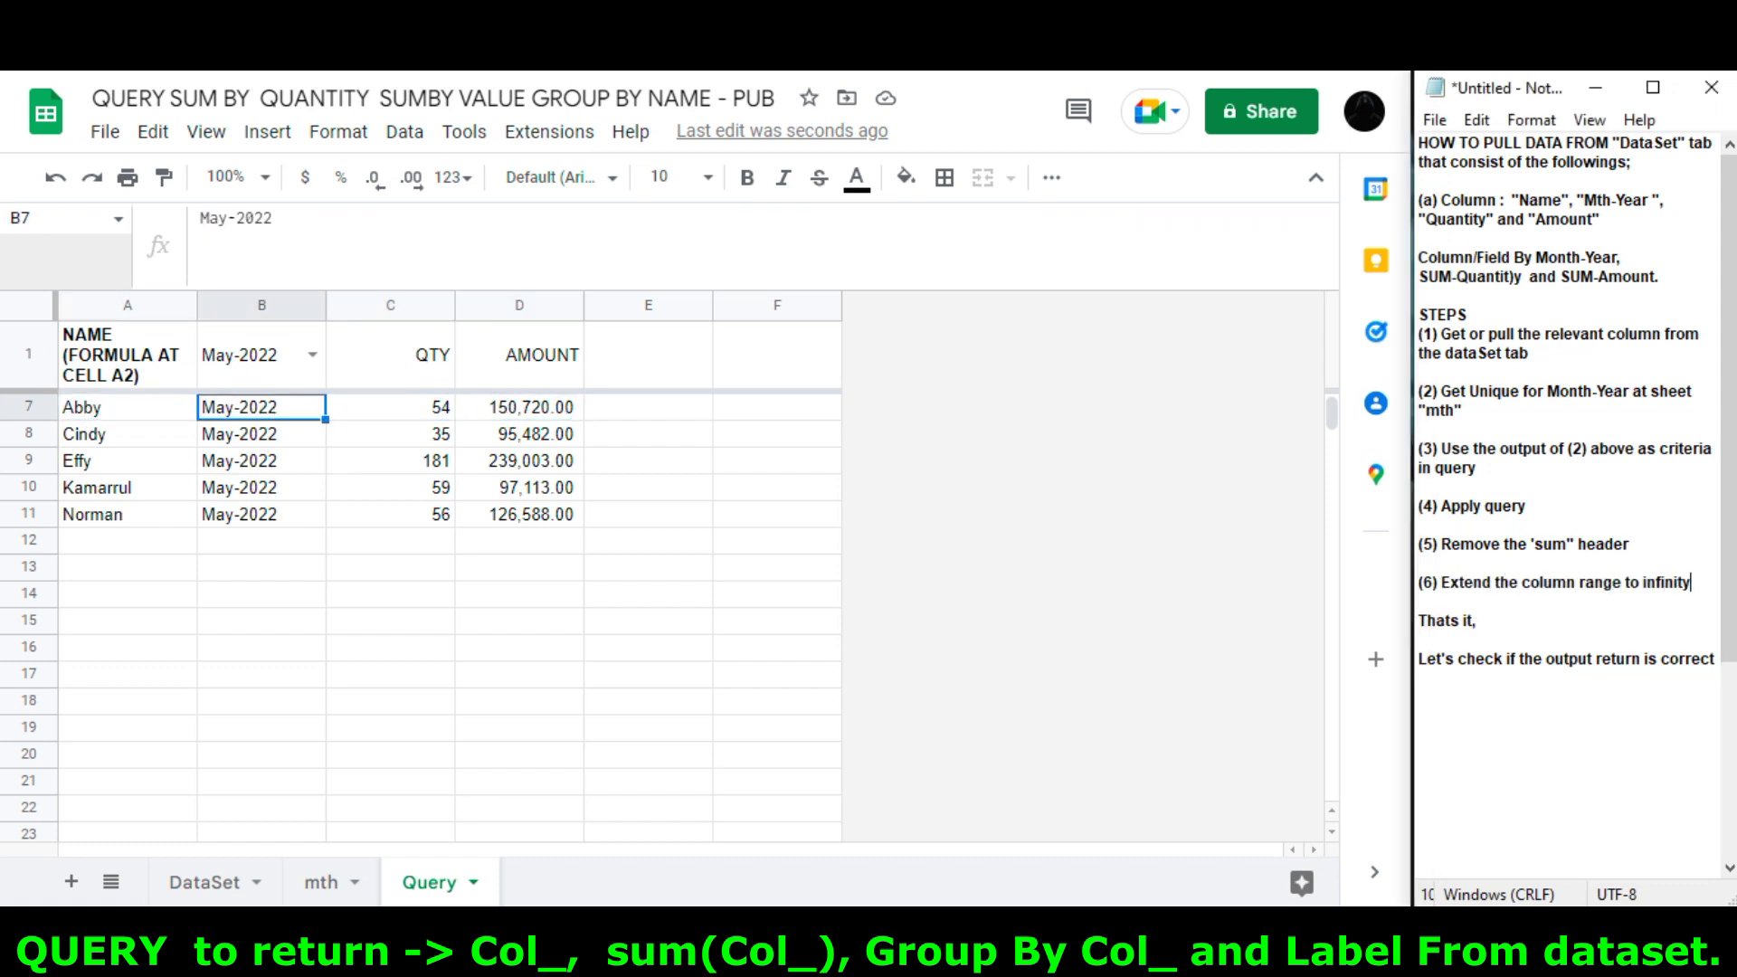
Make the A7 query ranges open-ended by removing the ending row numbers, giving DataSet!A2:A, DataSet!B2:B and DataSet!C2:D
click(90, 409)
click(504, 218)
key(Right)
key(Right)
key(Right)
key(Right)
key(Right)
key(Right)
key(Right)
key(Right)
key(Right)
key(Right)
key(Right)
key(Right)
key(Right)
key(Right)
key(Right)
key(Right)
key(Delete)
key(Delete)
key(Right)
key(Right)
key(Right)
key(Right)
key(Right)
key(Right)
key(Right)
key(Right)
key(Right)
key(Right)
key(Right)
key(Right)
key(Right)
key(Right)
key(Right)
key(Right)
key(Right)
key(Right)
key(Right)
key(Right)
key(Delete)
key(Delete)
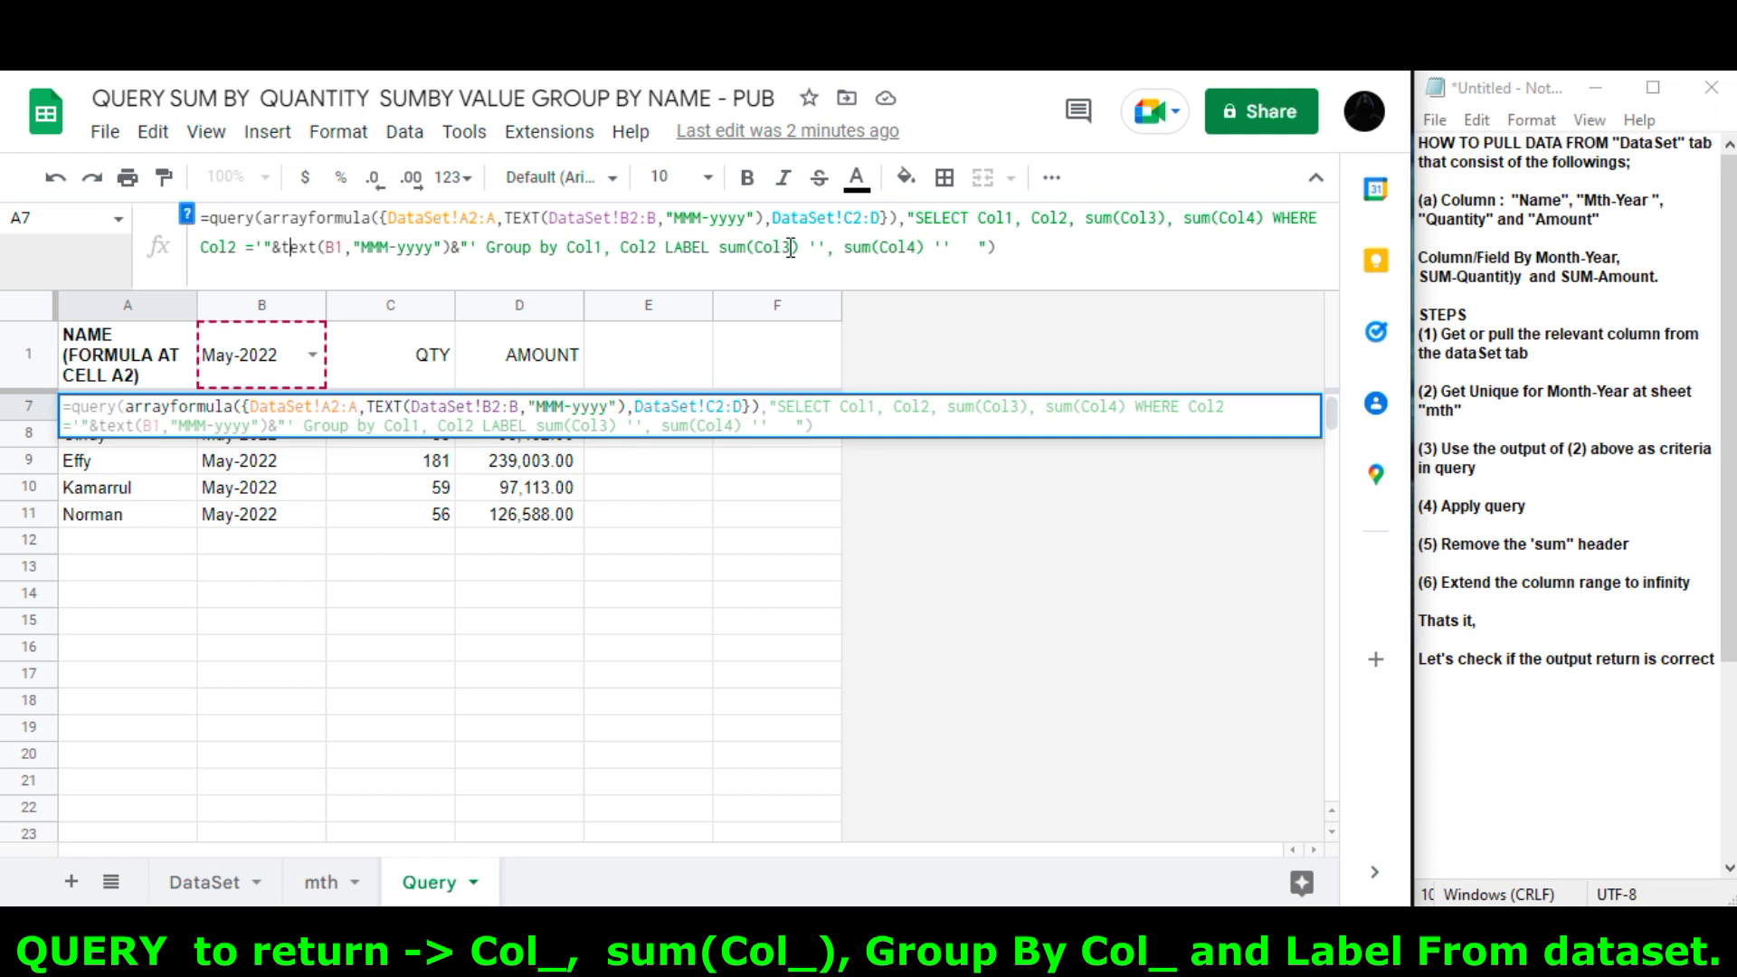
Make the month-year criterion reference absolute as $B$1 in the A7 query and enter the formula
key(Right)
key(Right)
key(Right)
key(Right)
key(Right)
key(Right)
key(F4)
key(End)
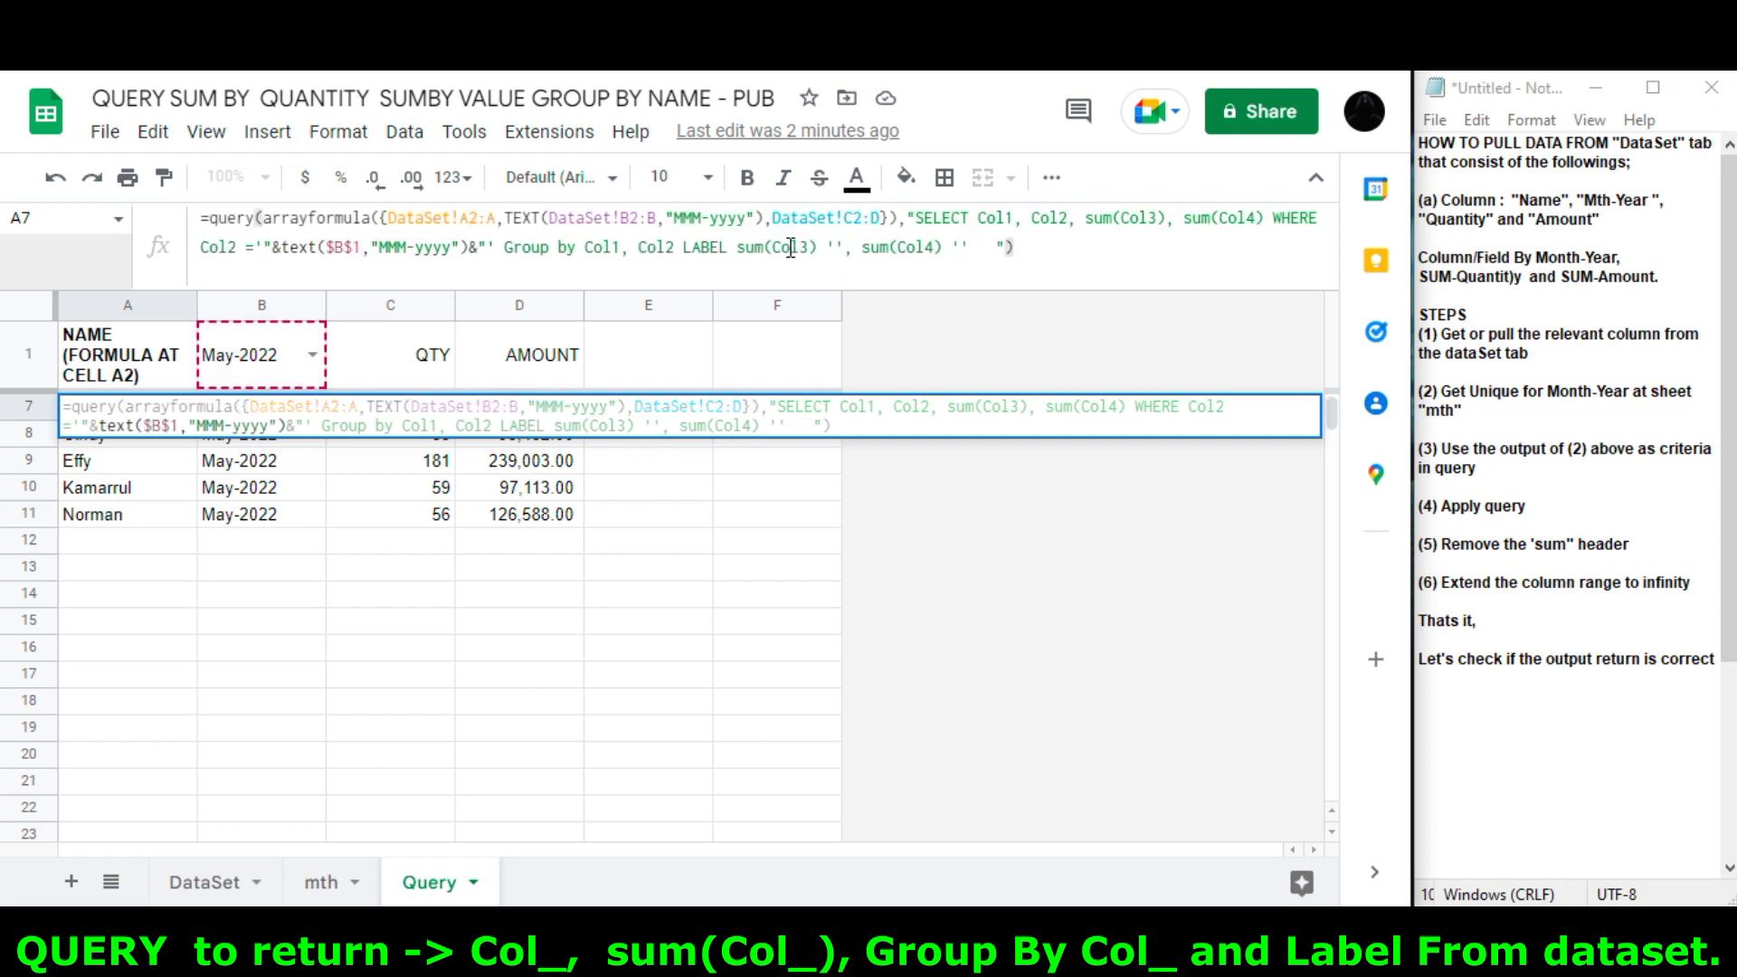
key(Return)
Check the quantity and amount in Query row 7 against the sums of DataSet cells C2 and C13, and D2 and D13
click(231, 412)
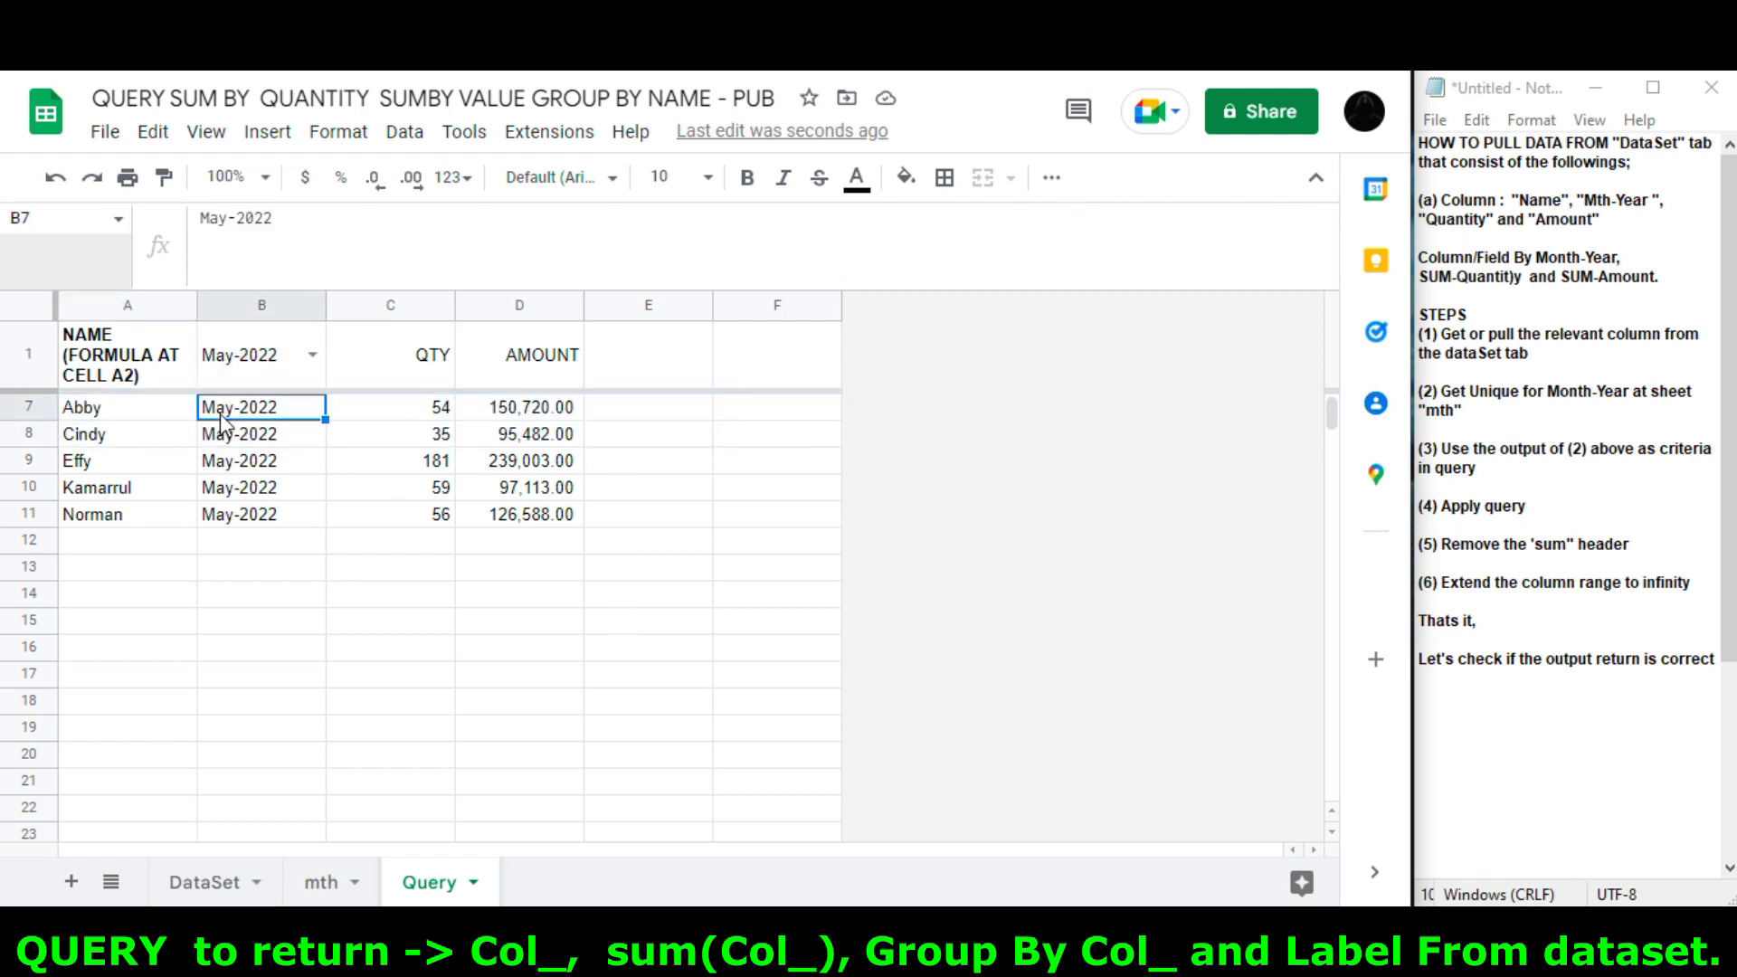
click(443, 411)
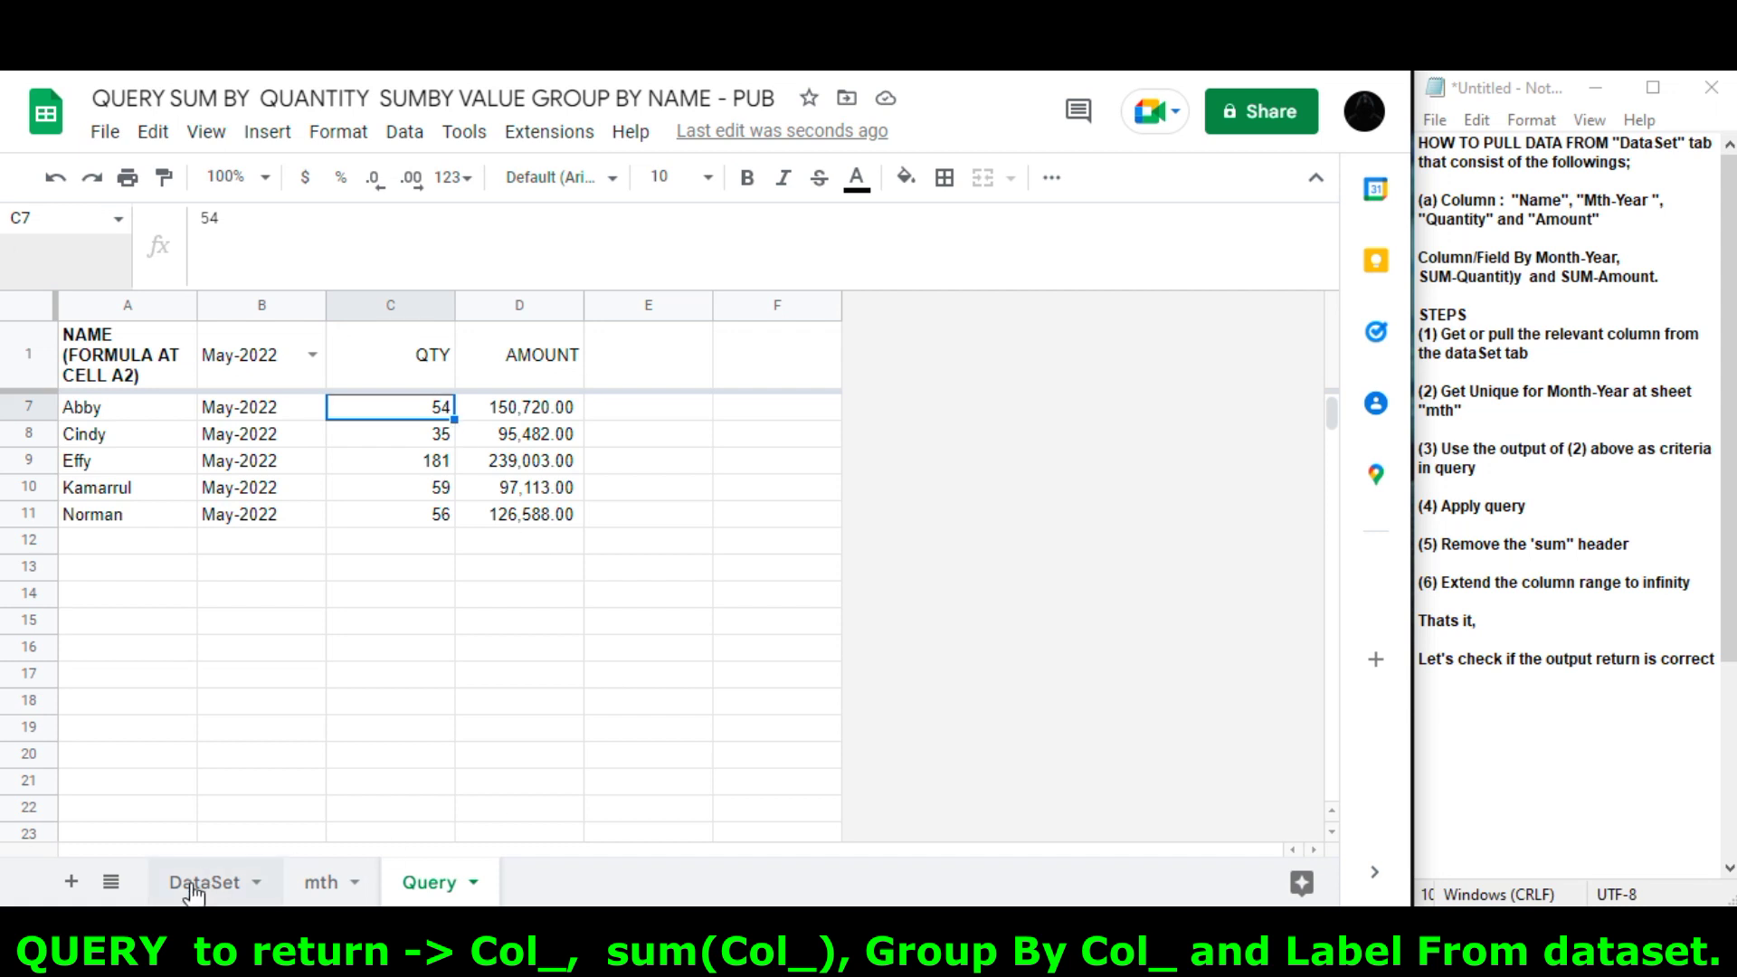
shift+click(521, 421)
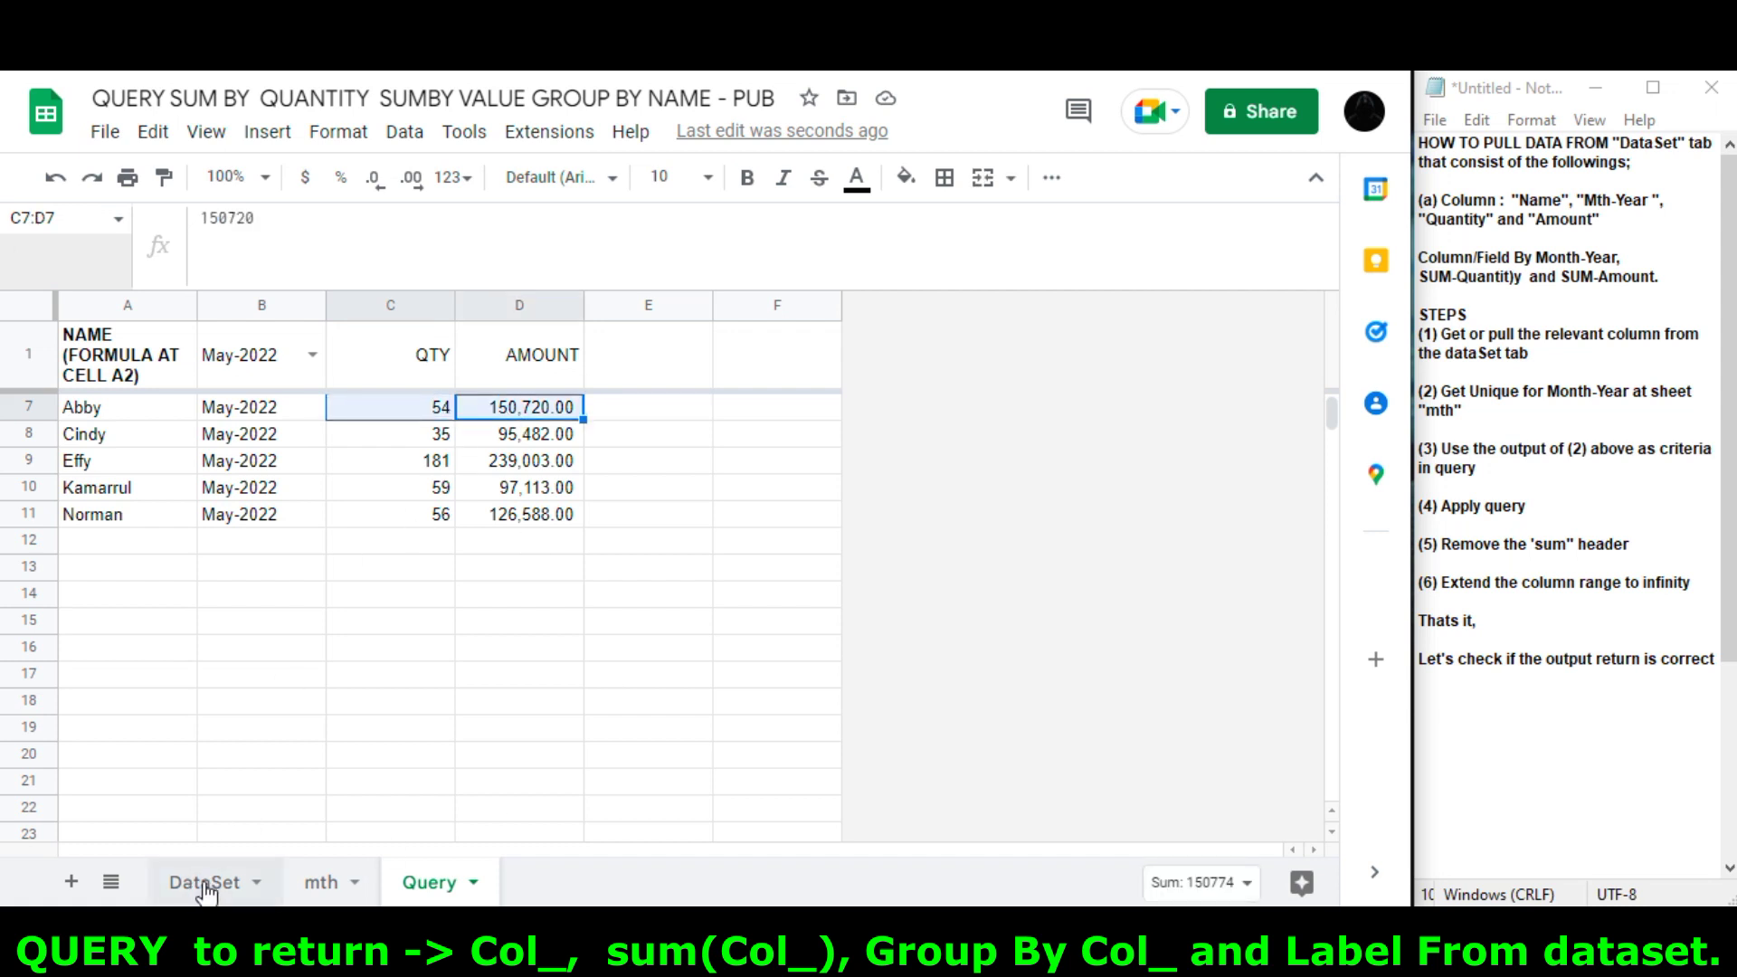
click(207, 882)
ctrl+click(432, 668)
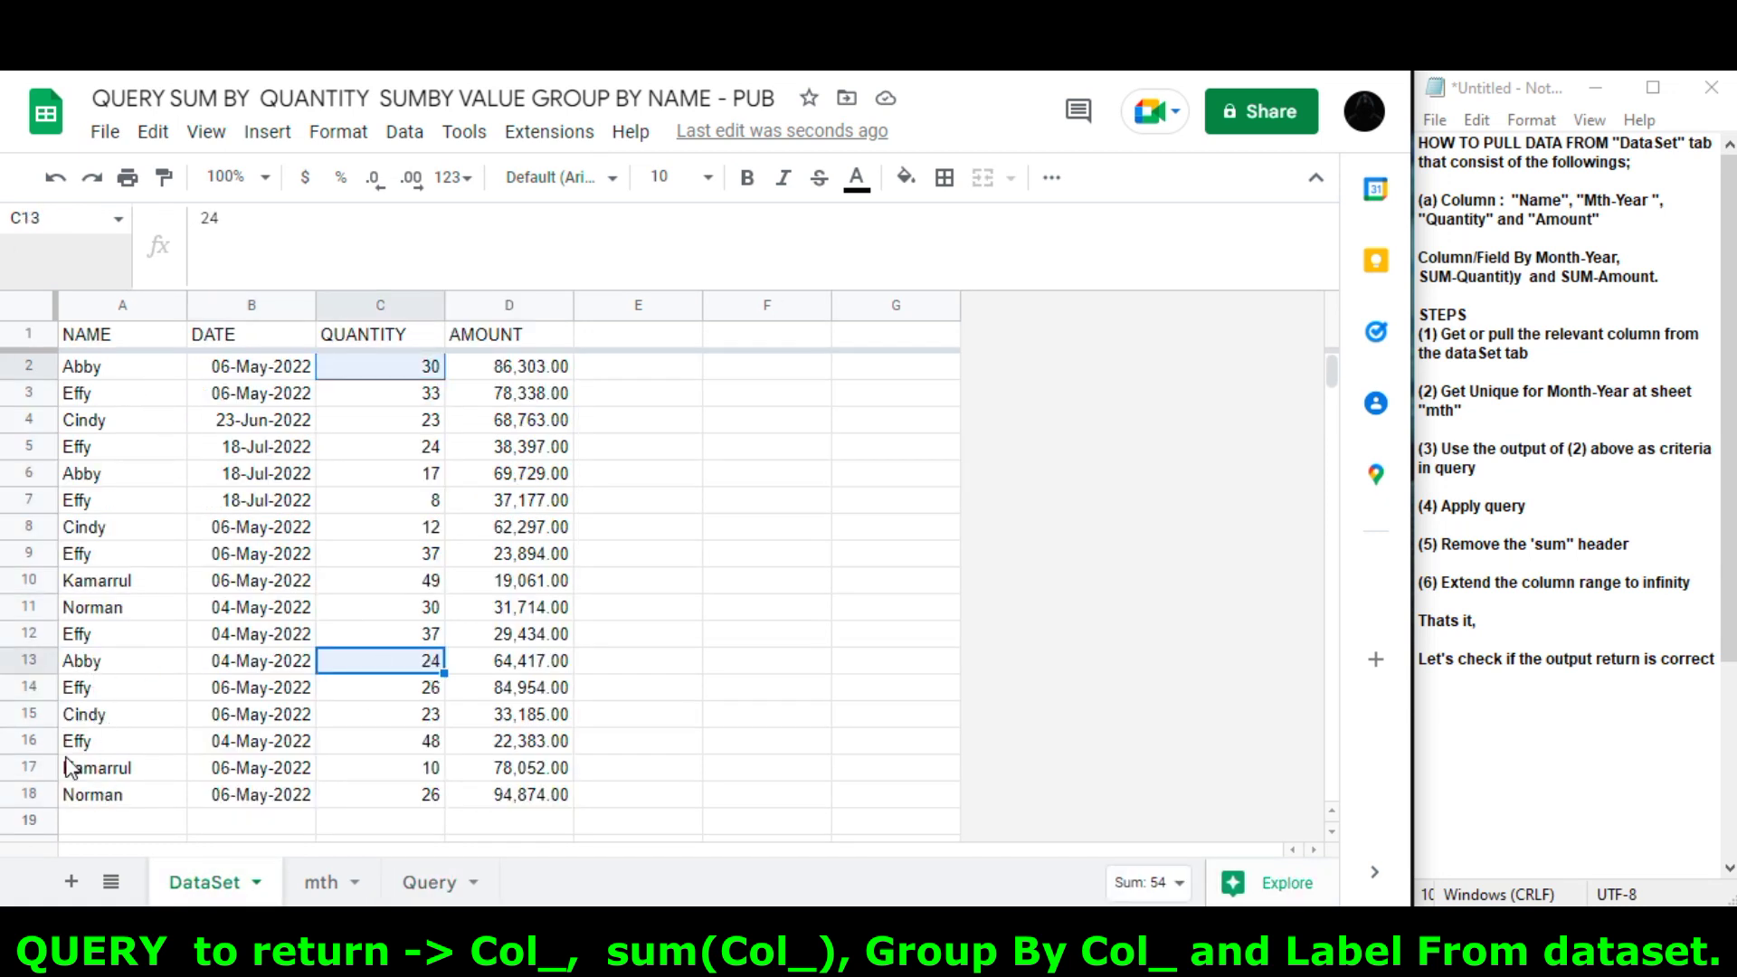
click(537, 369)
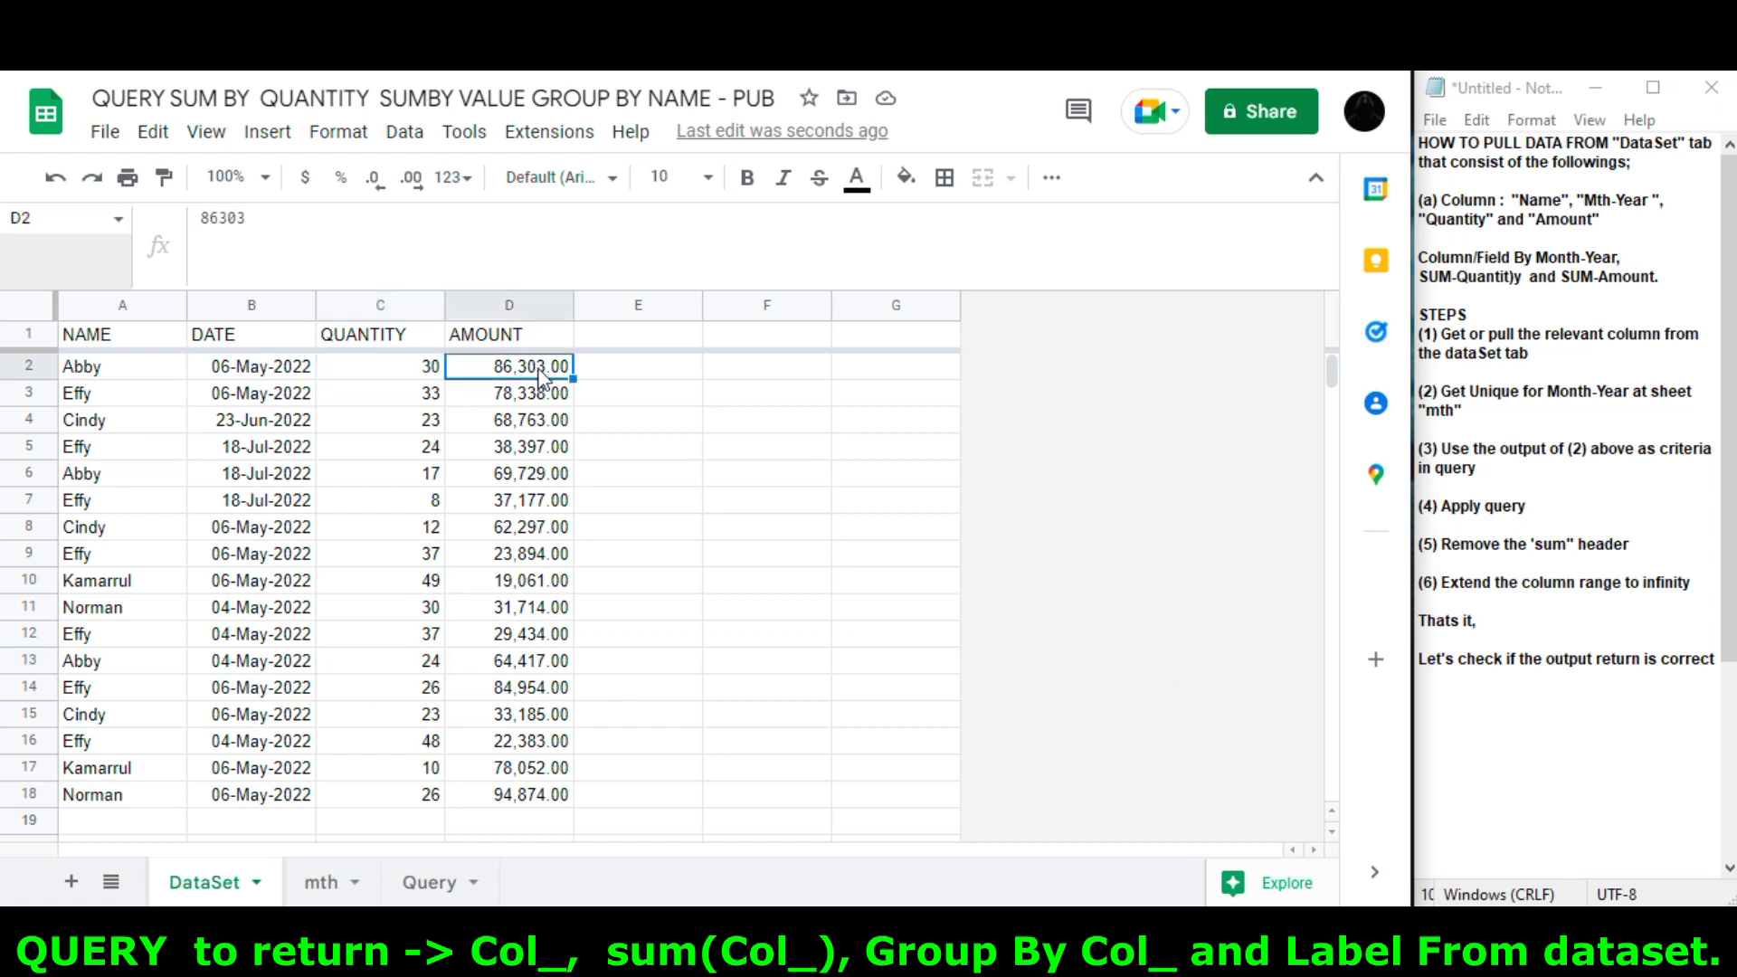
ctrl+click(500, 668)
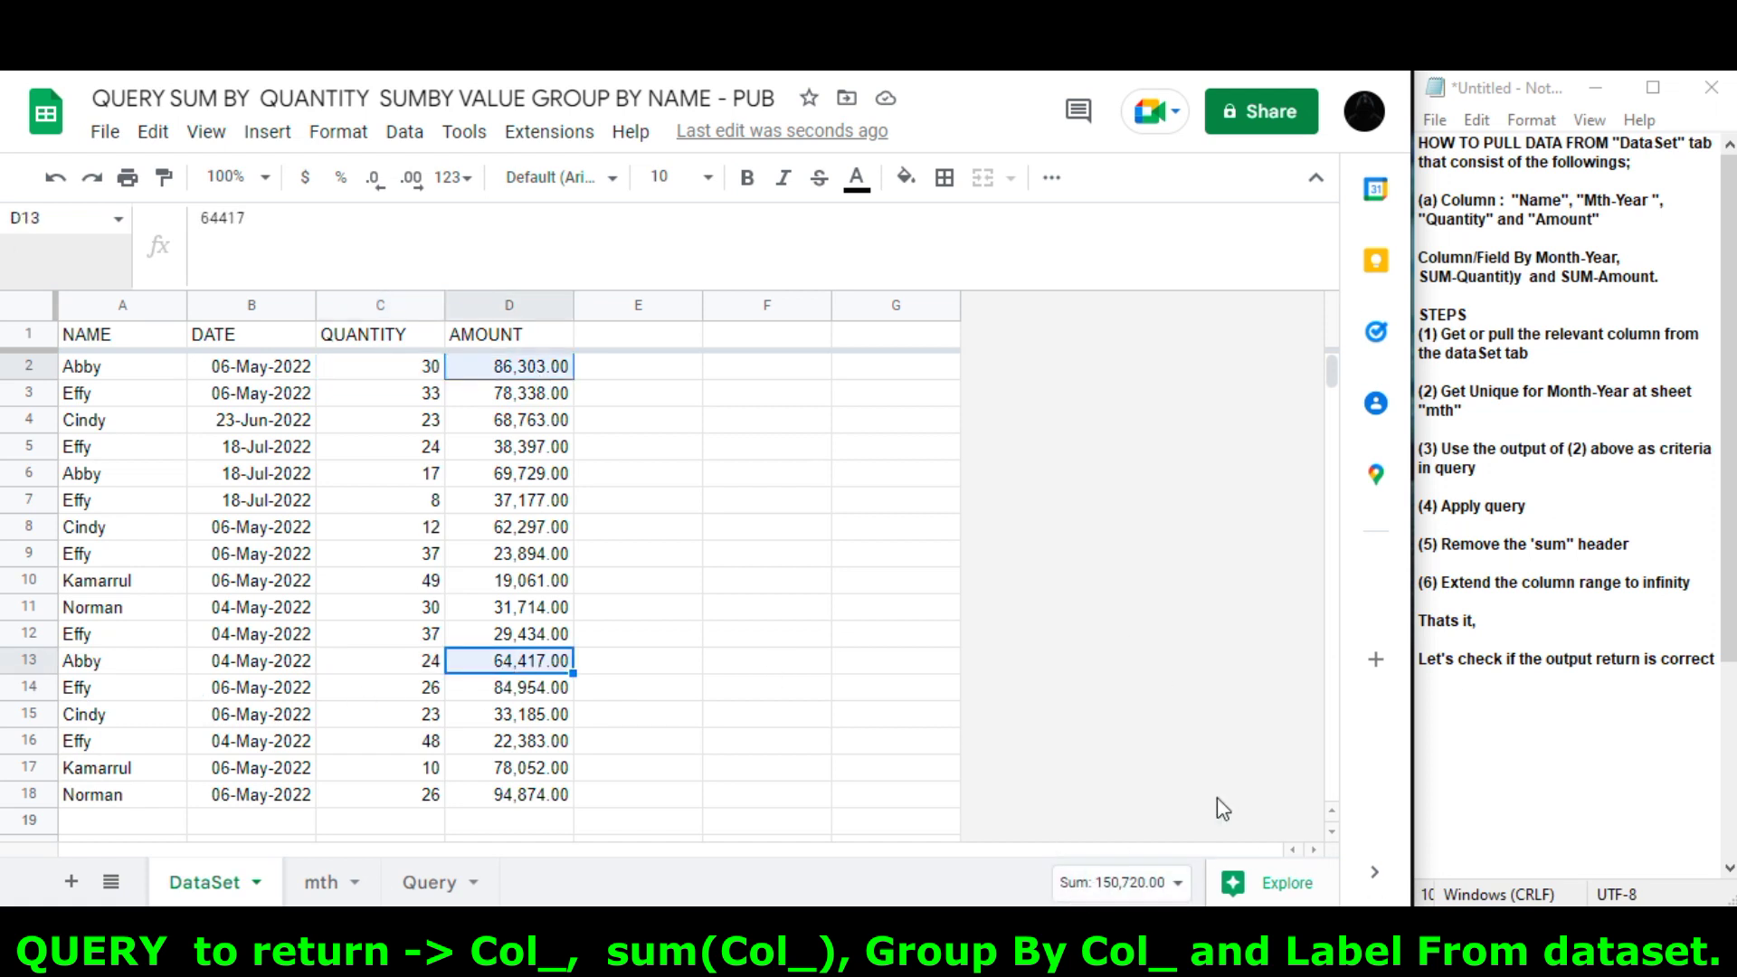
Sum DataSet quantities C3, C9, C12, C14 and C16 and compare them with the quantity in Query row 9
click(389, 393)
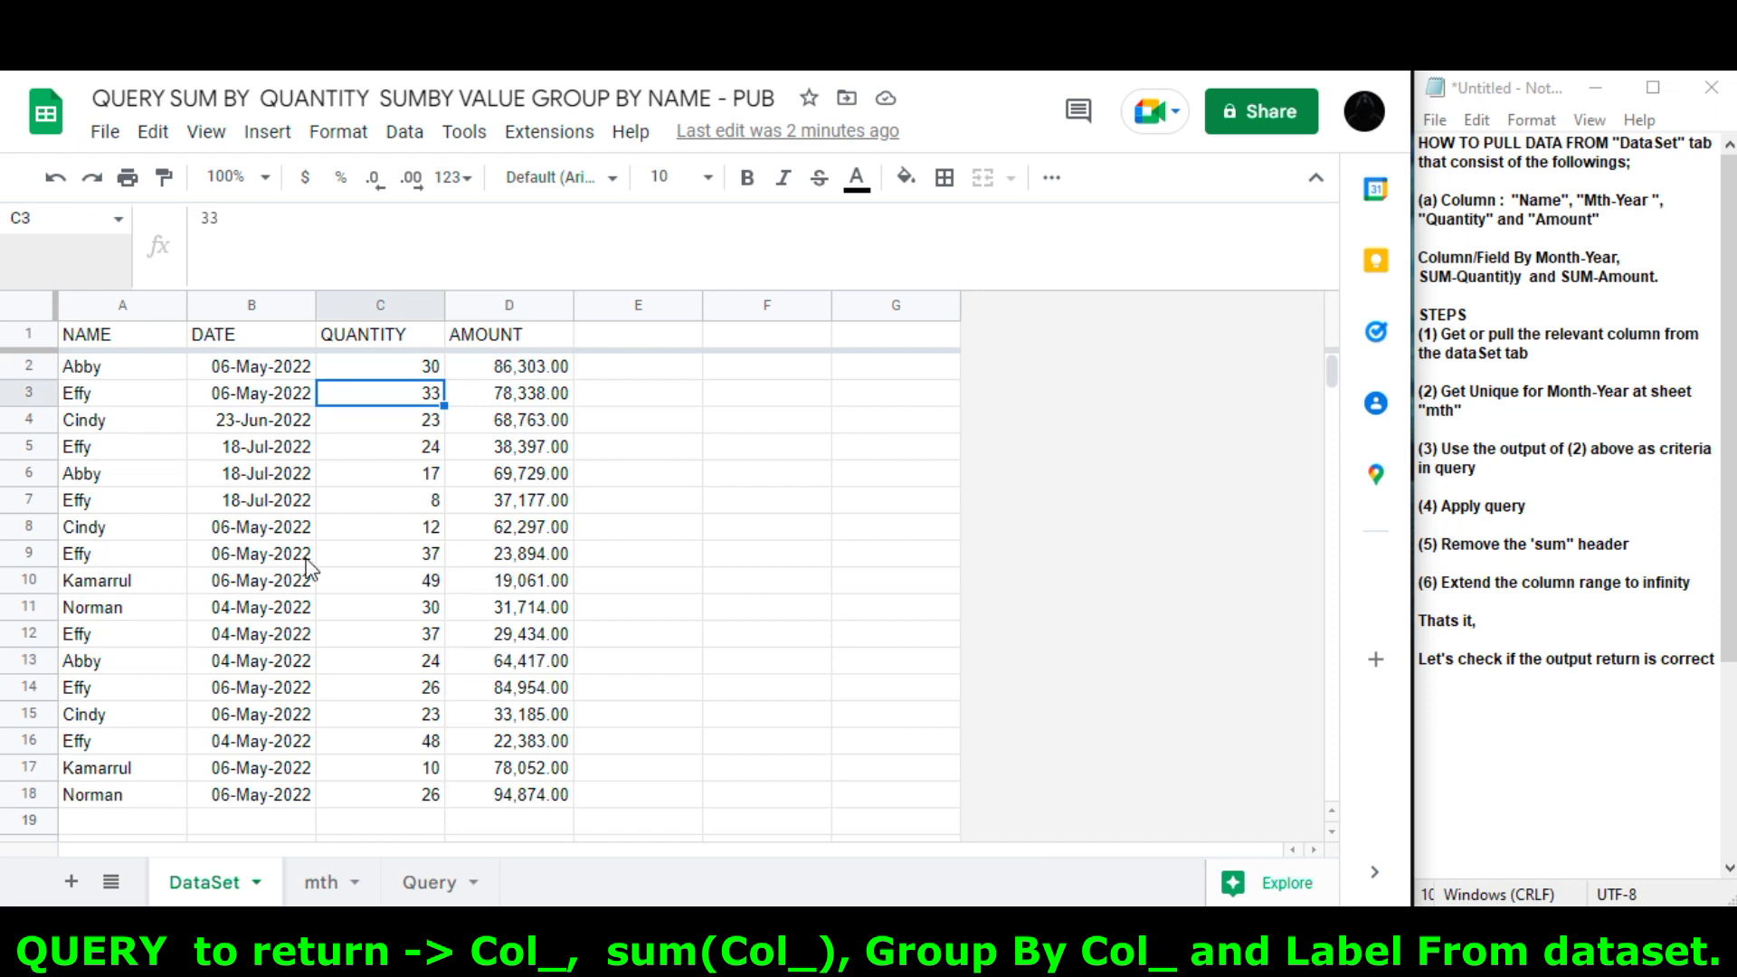
ctrl+click(421, 555)
ctrl+click(433, 636)
ctrl+click(401, 689)
ctrl+click(434, 744)
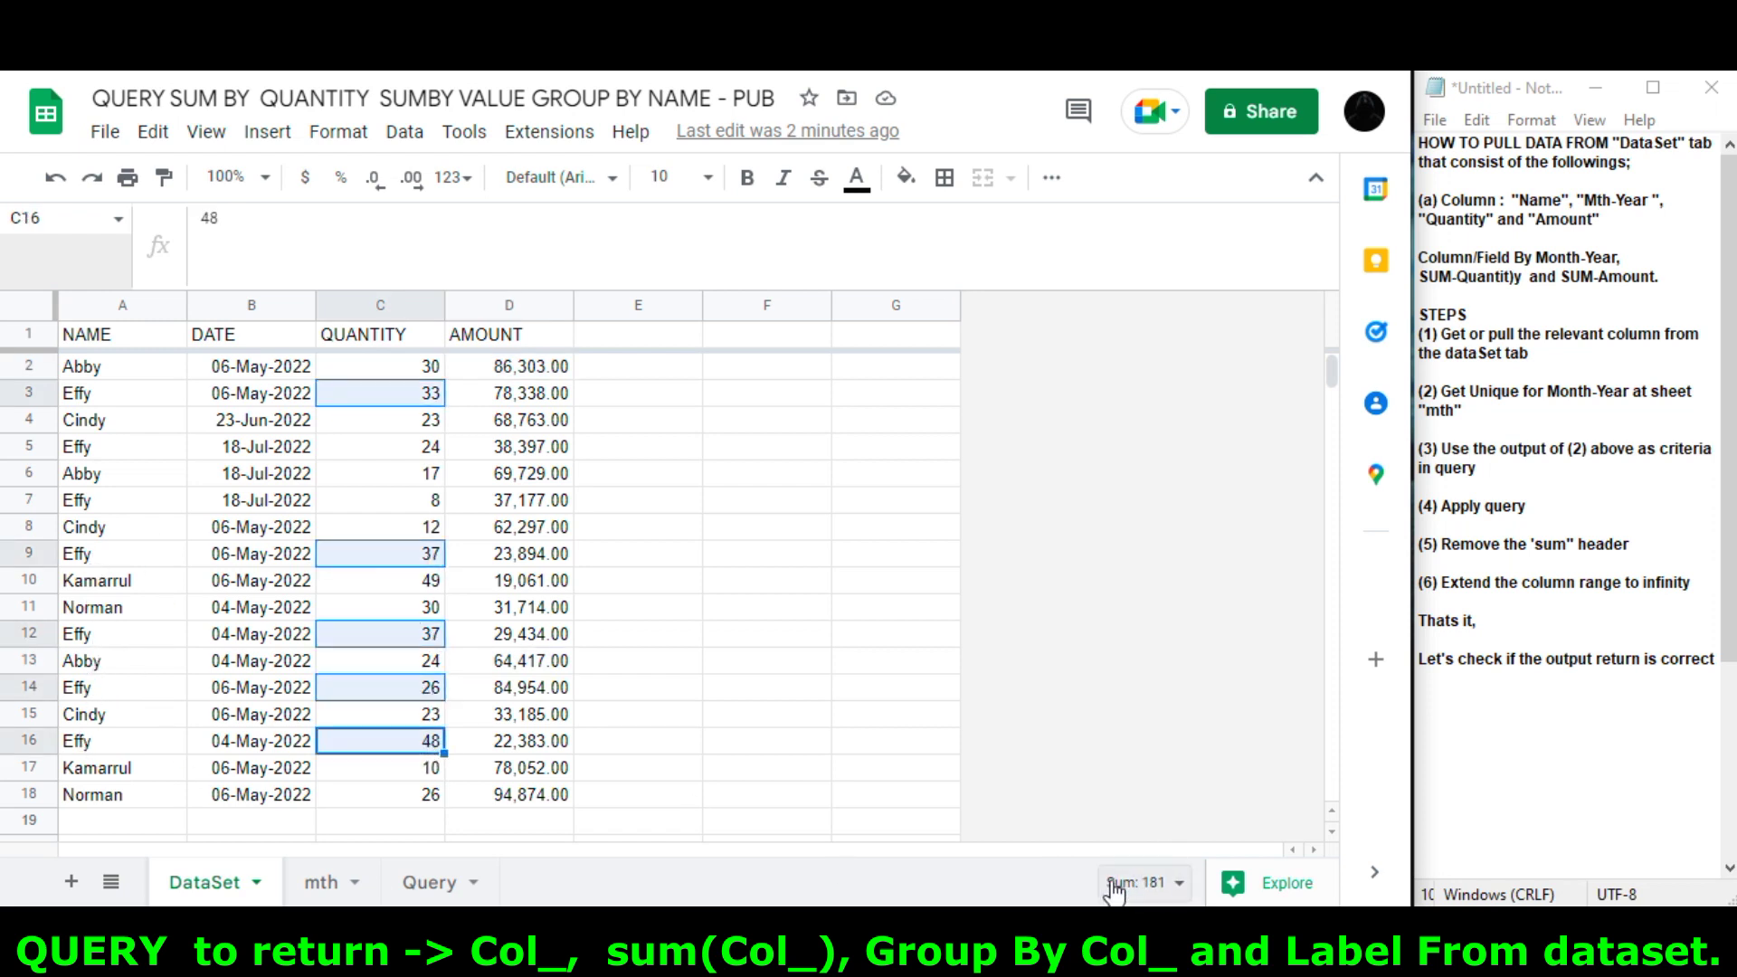
click(429, 882)
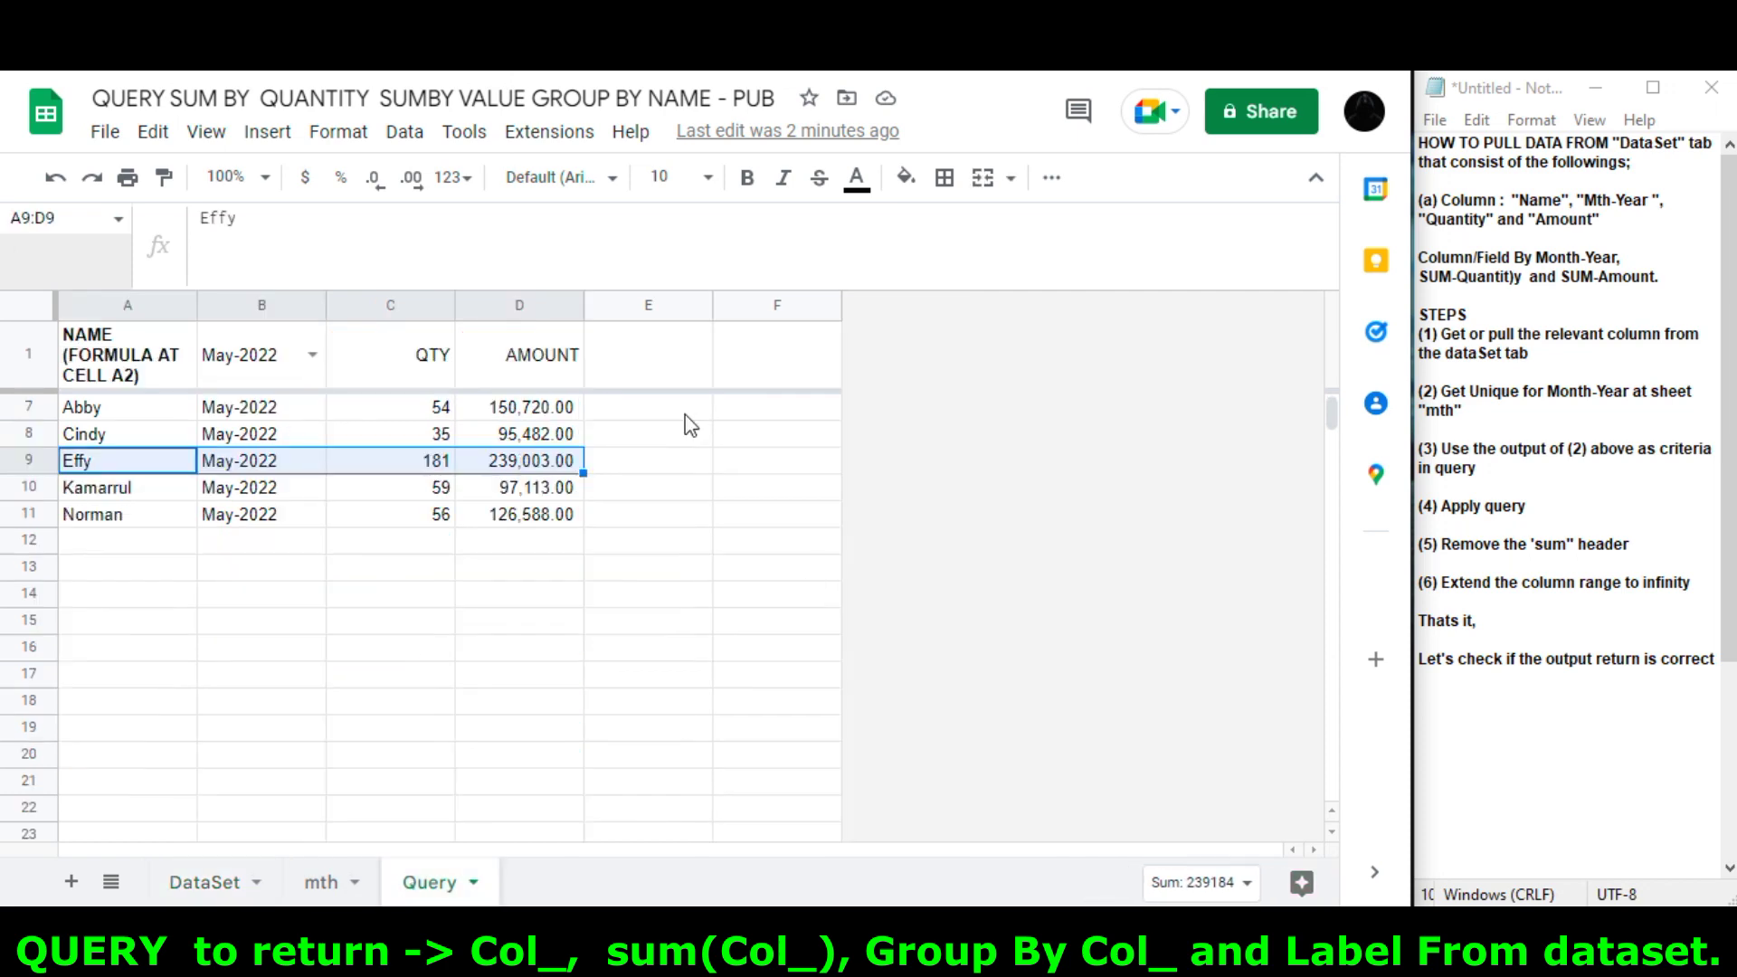
click(435, 470)
click(505, 467)
Sum DataSet amounts D3, D9, D12, D14 and D16 to check the amount in Query row 9
click(217, 882)
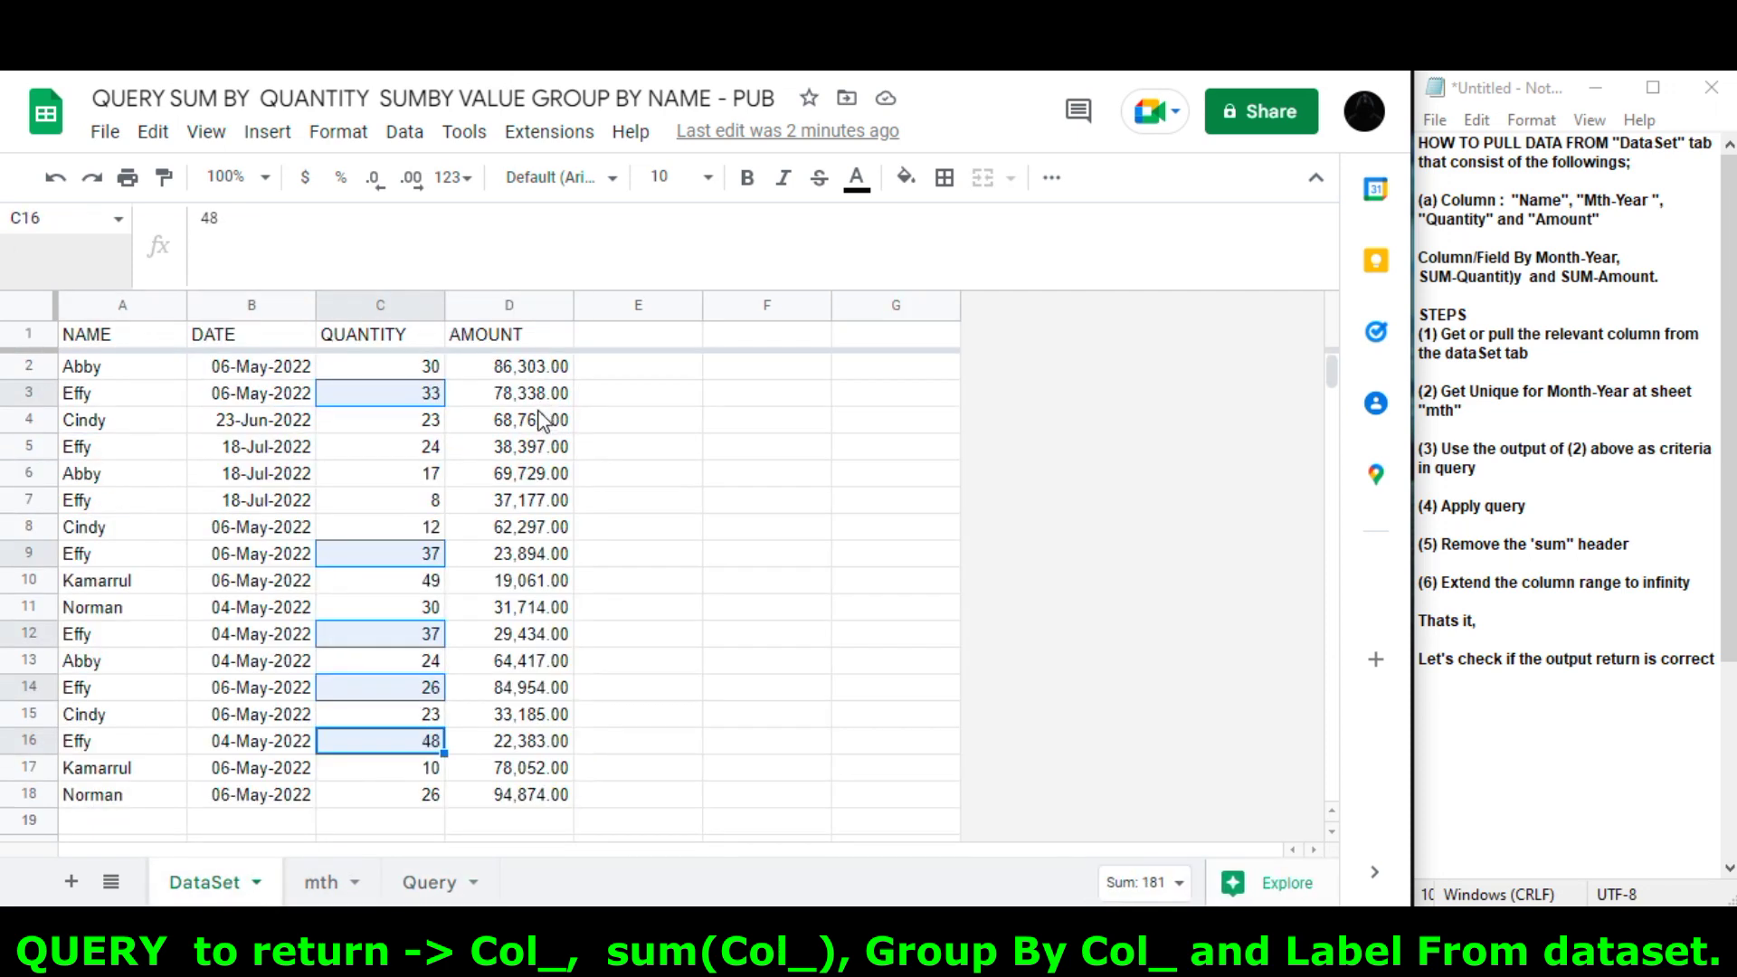
ctrl+click(529, 394)
ctrl+click(516, 554)
ctrl+click(516, 634)
ctrl+click(516, 687)
ctrl+click(515, 741)
ctrl+click(407, 741)
ctrl+click(407, 688)
ctrl+click(407, 633)
ctrl+click(407, 554)
ctrl+click(407, 394)
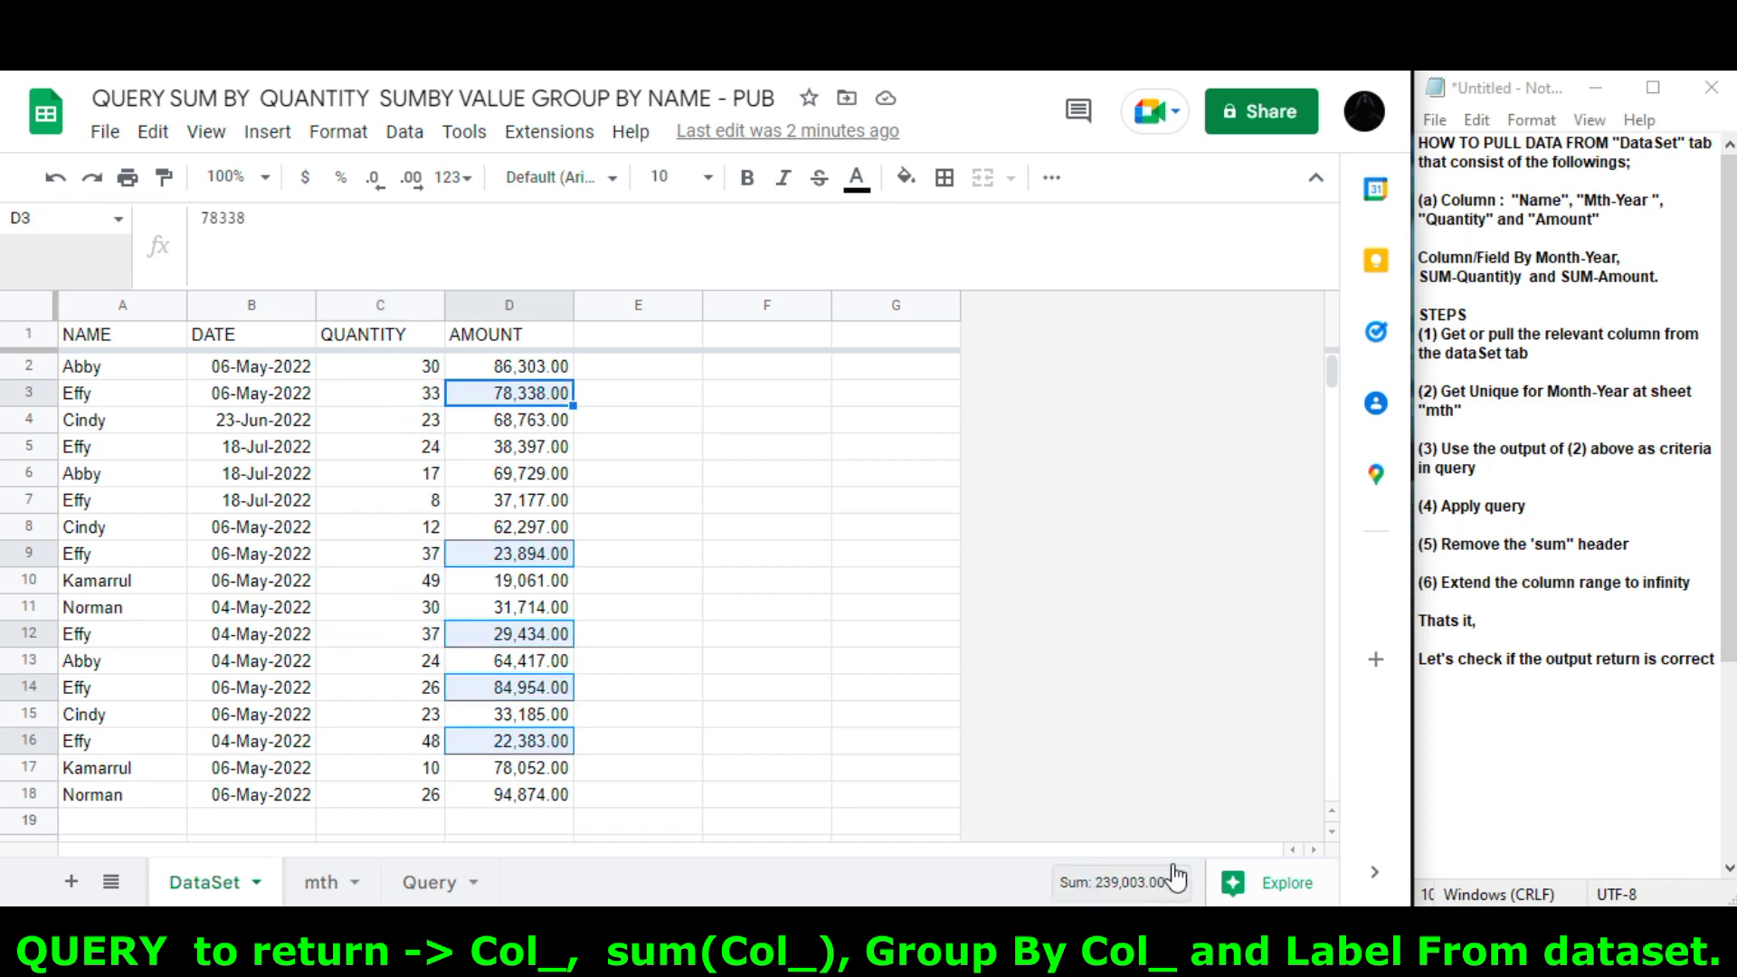
Compare the quantity and amount in Query row 10 with the DataSet entries for the same name
click(429, 882)
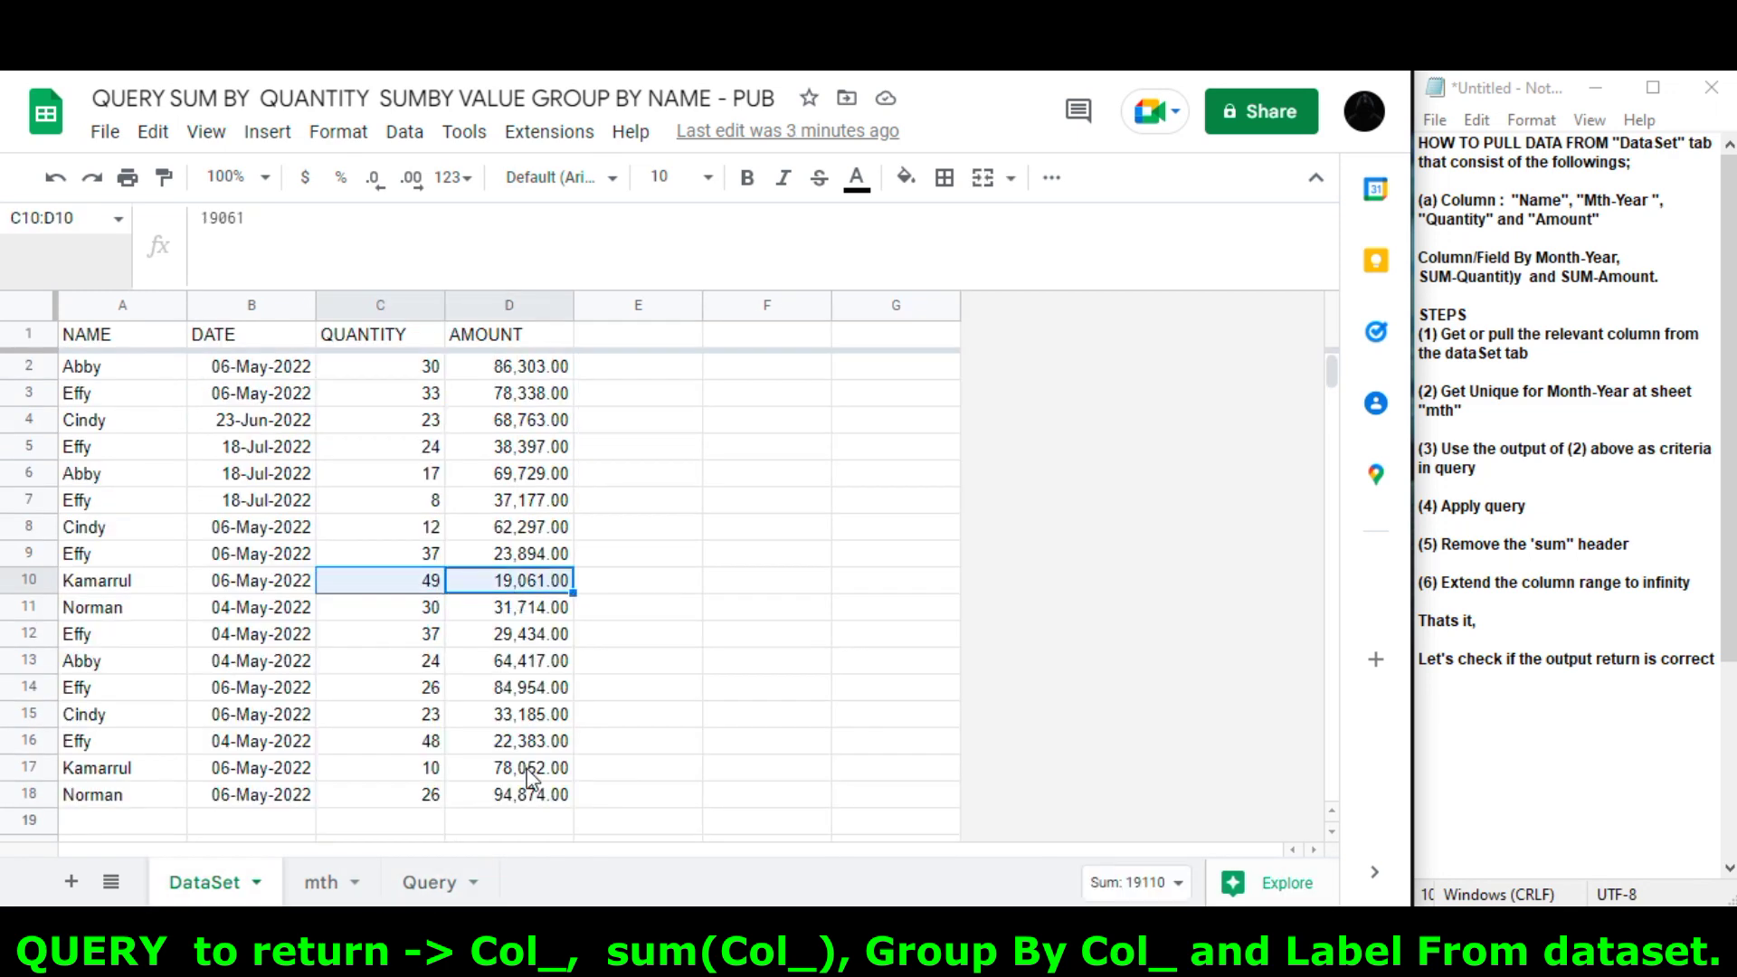
click(429, 882)
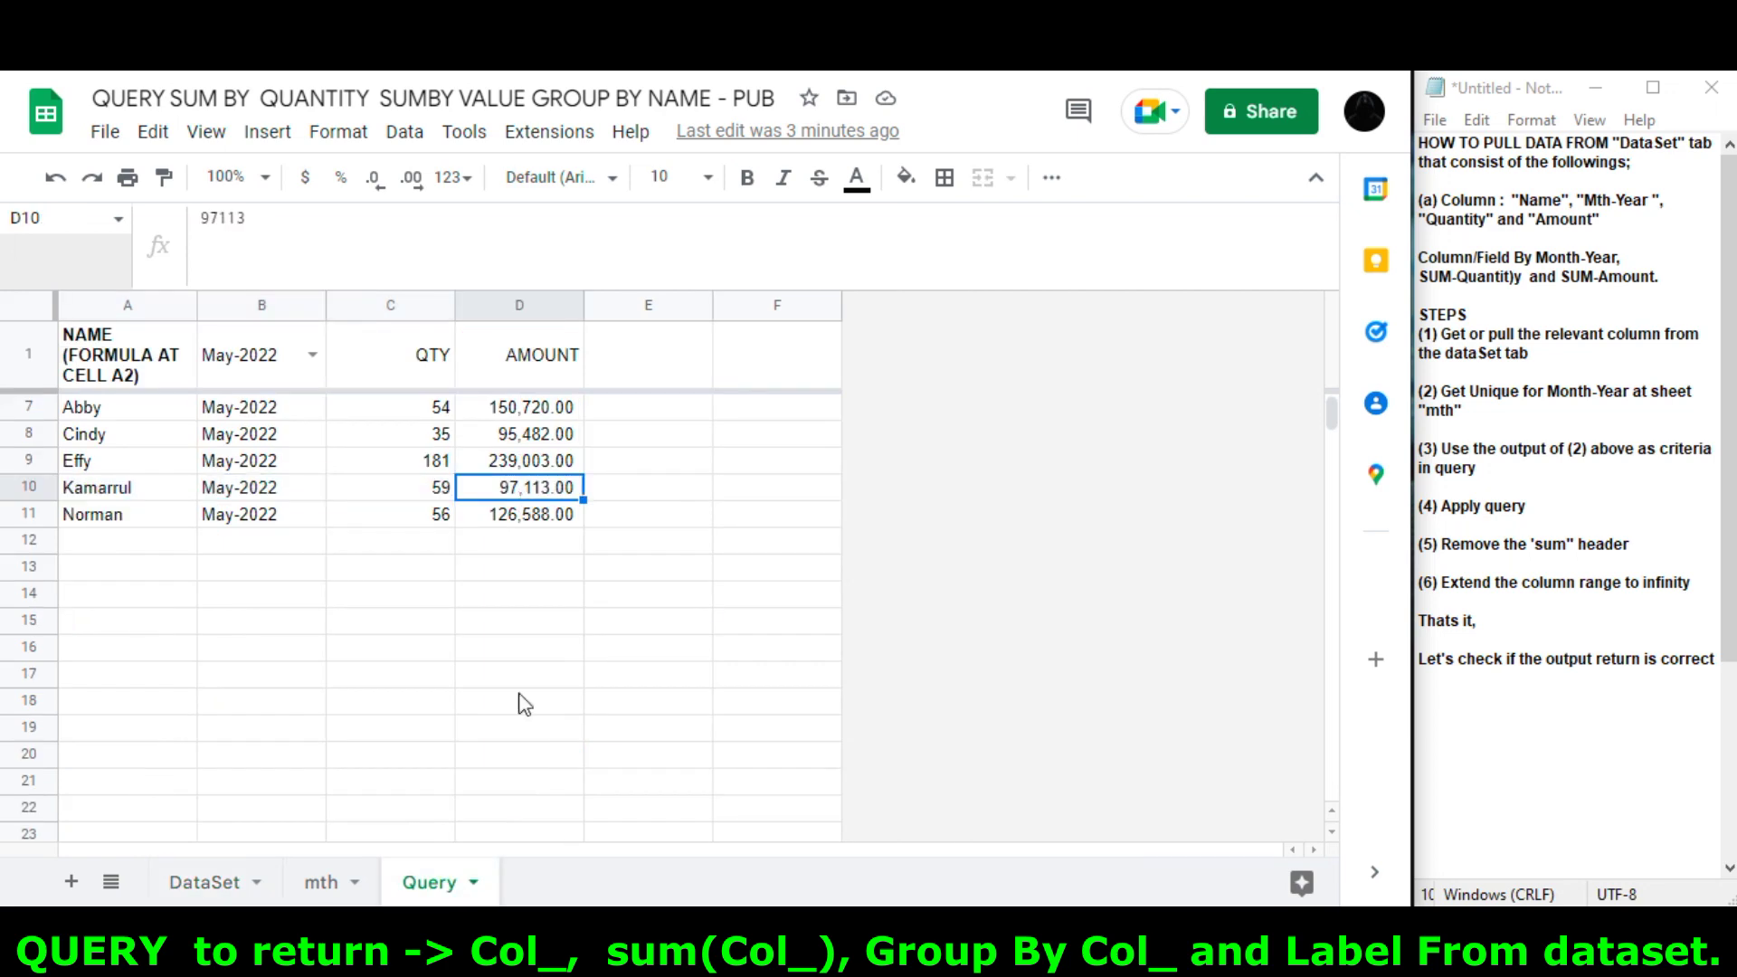
click(216, 891)
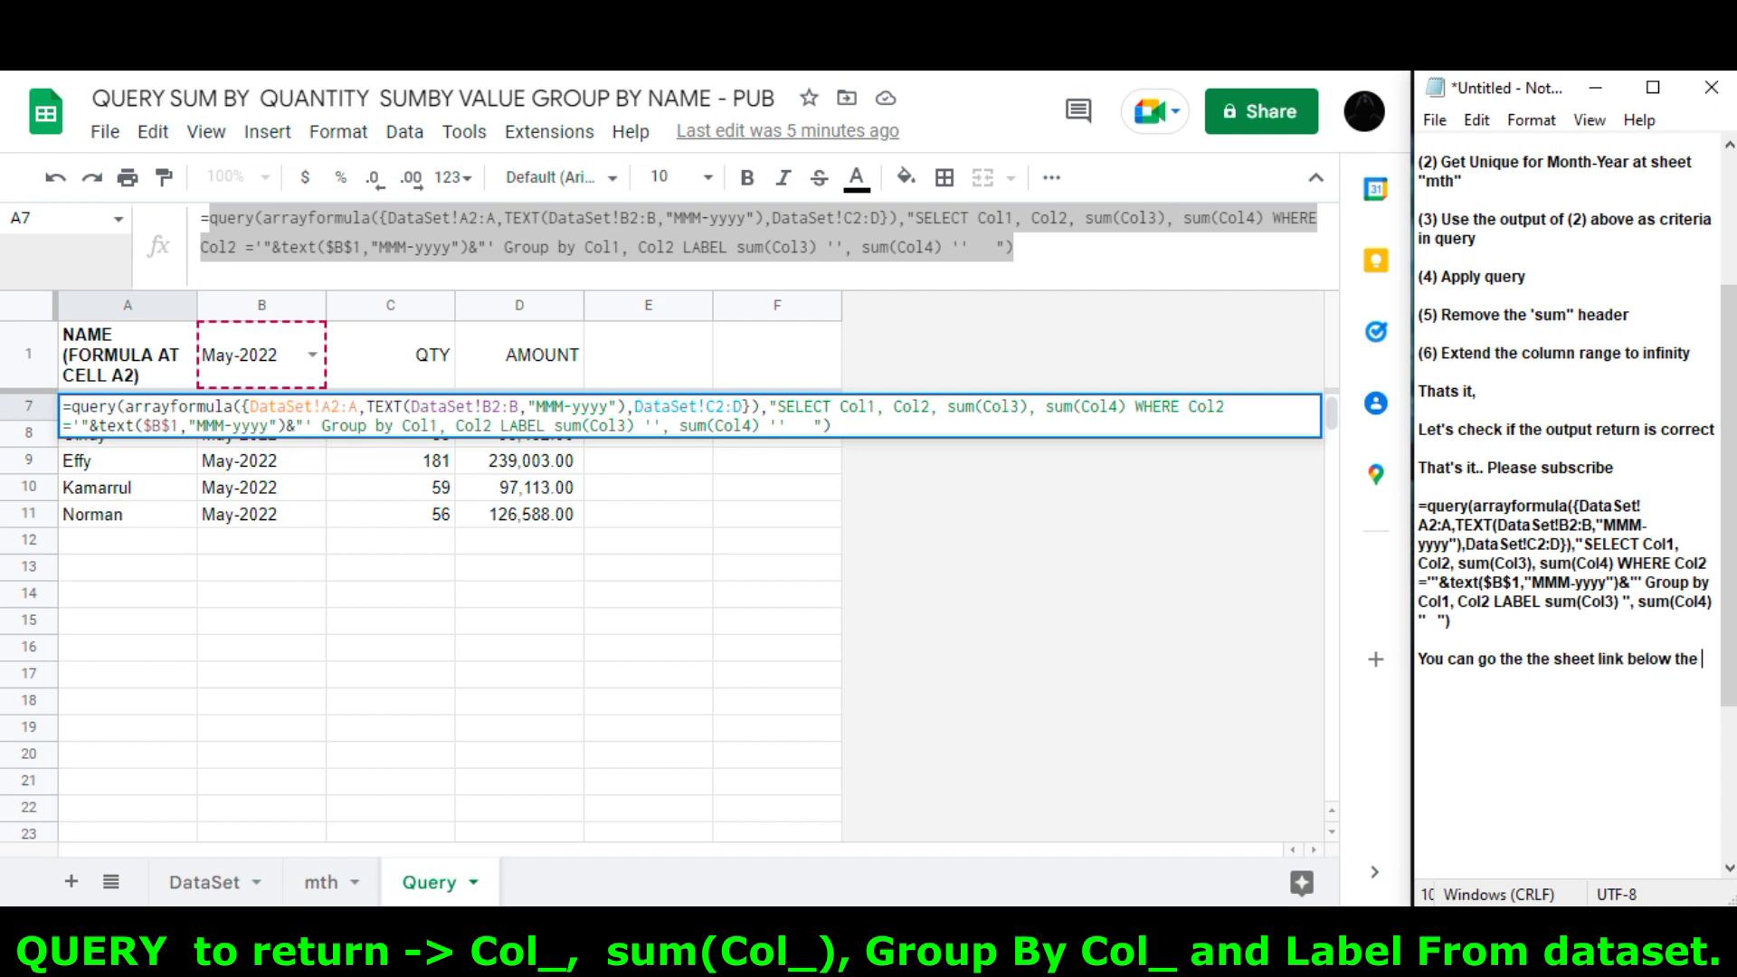
Finish the Notepad note "You can go the the sheet link below the youtube video."
text(tube video.)
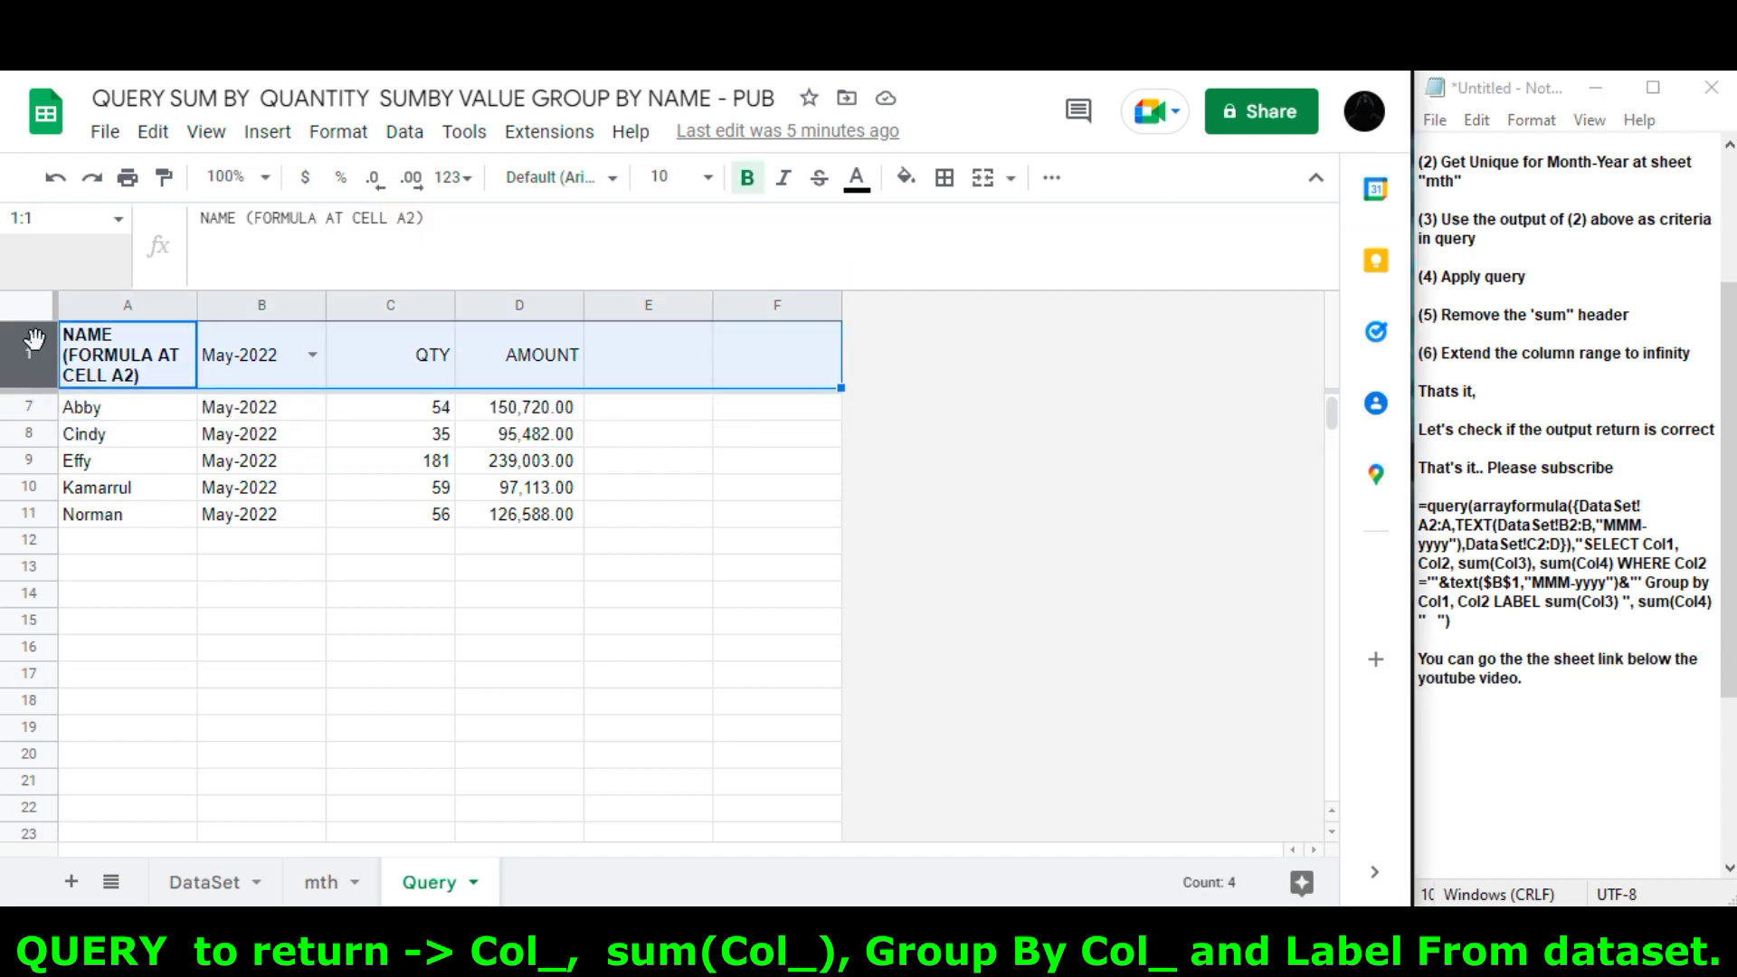
Switch the month-year dropdown in Query cell B1 to Jun-2022 and select the first result in A7
click(520, 701)
click(313, 354)
click(259, 478)
click(263, 443)
click(313, 358)
click(249, 443)
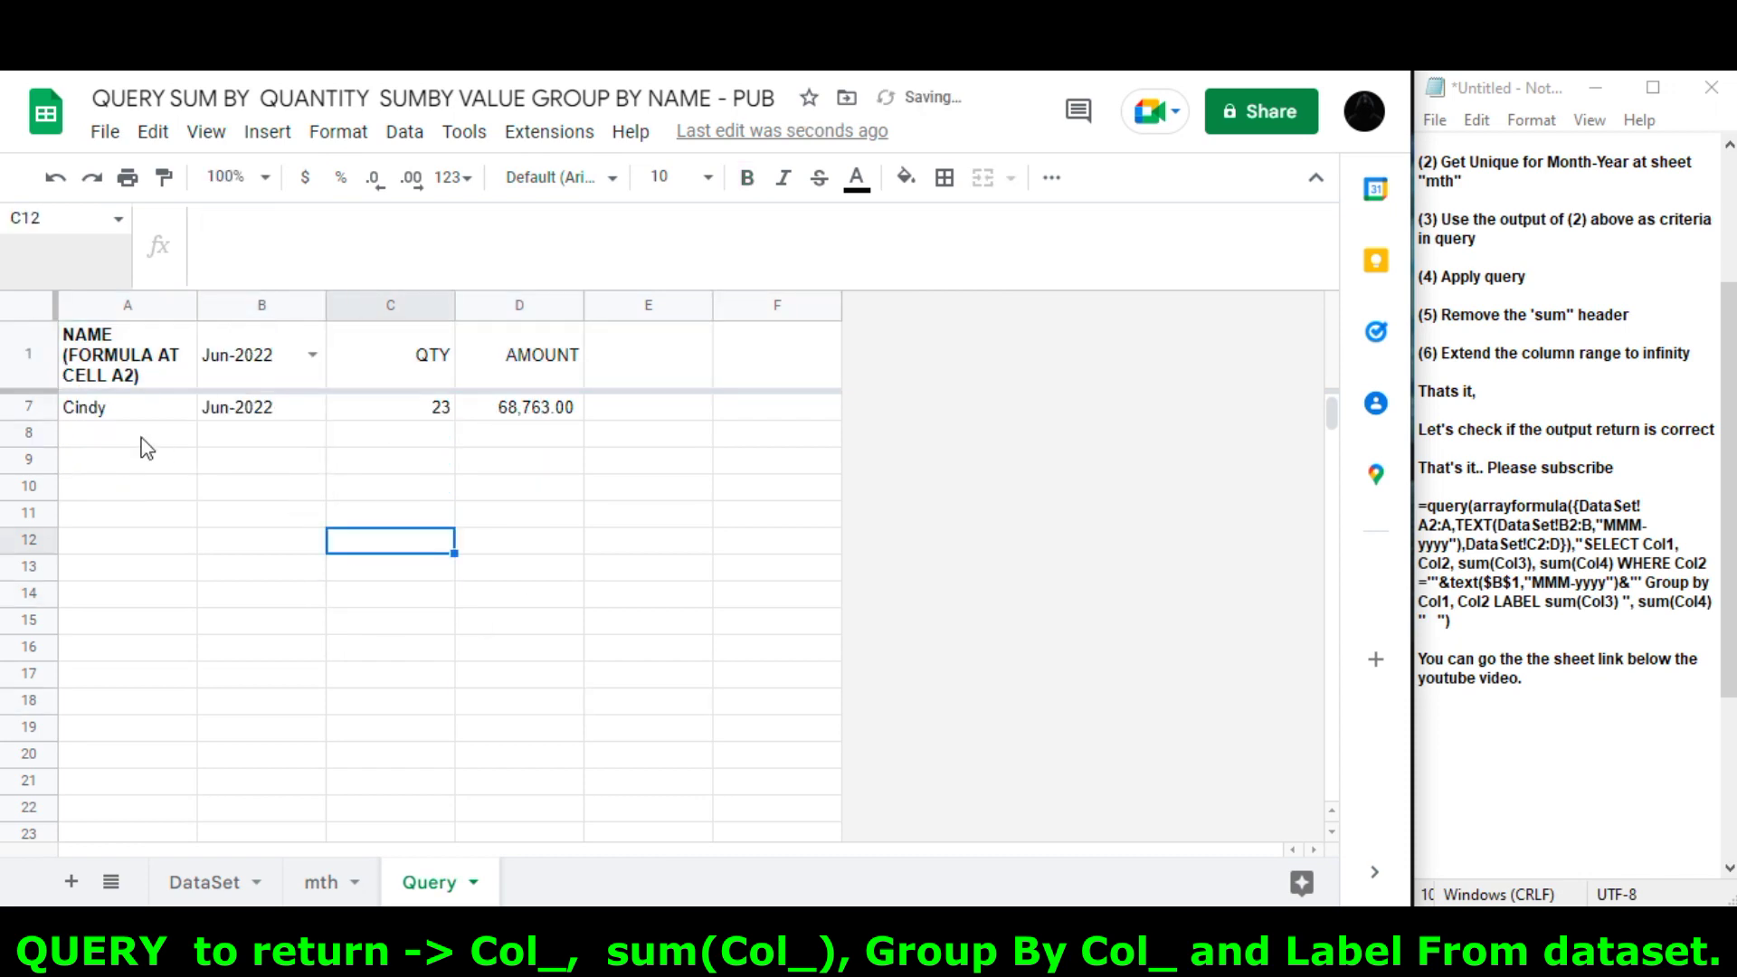
click(136, 409)
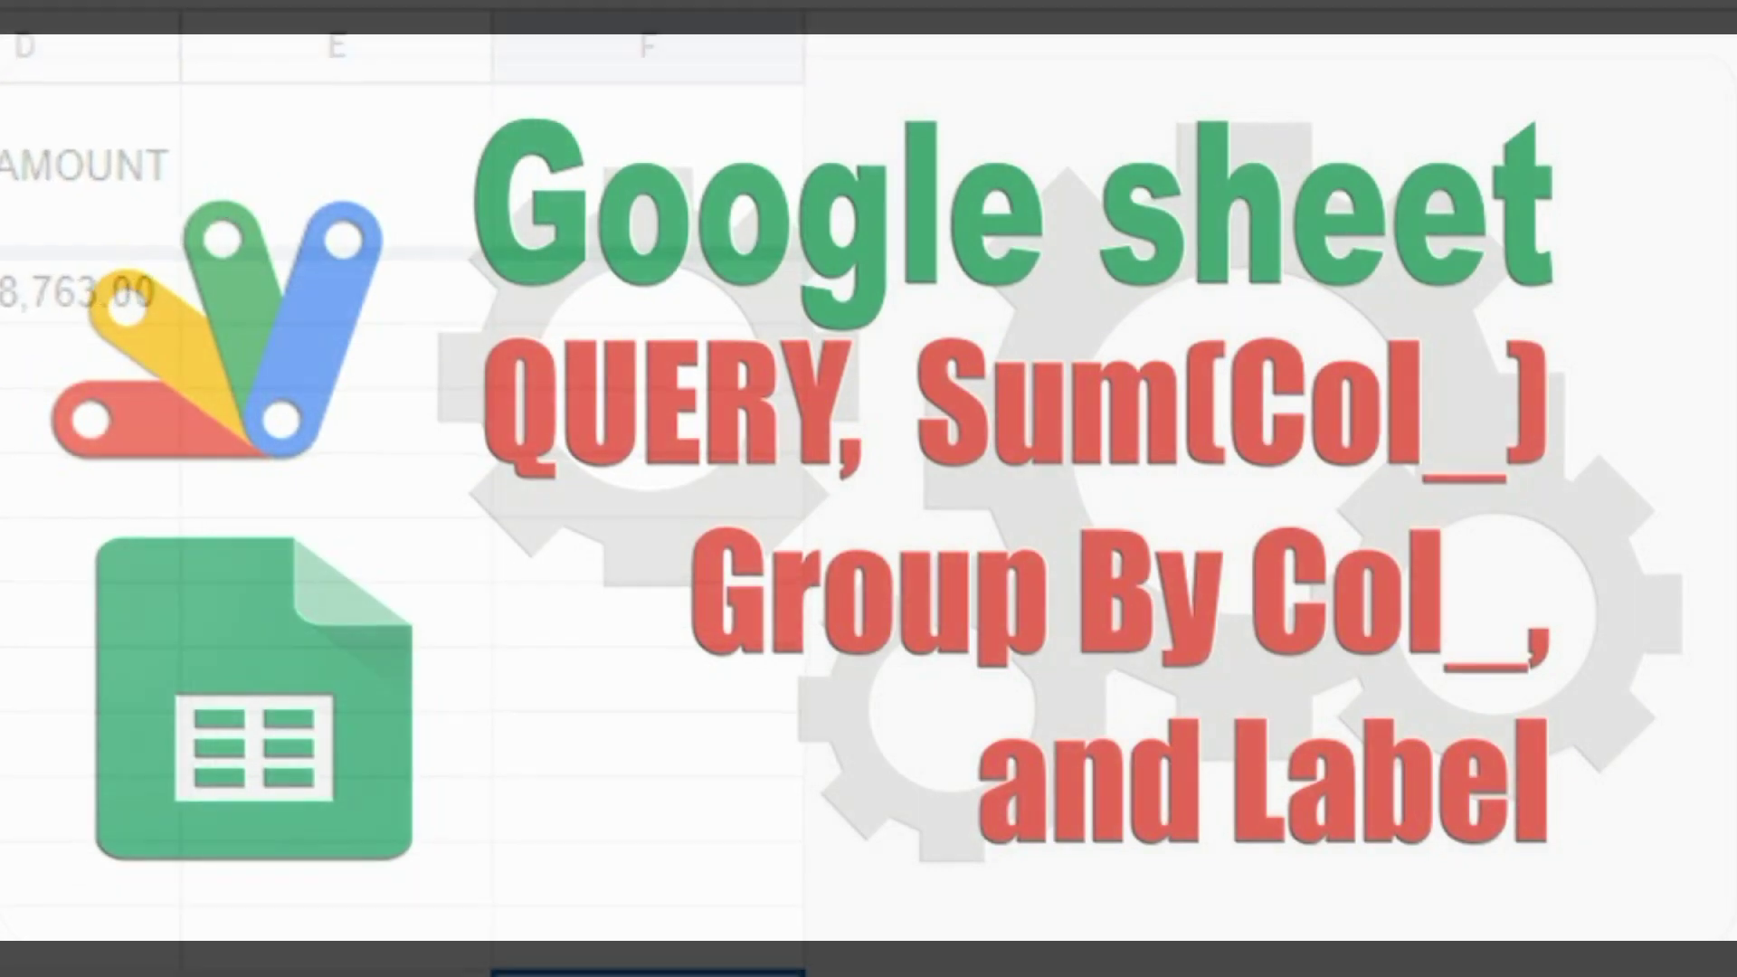